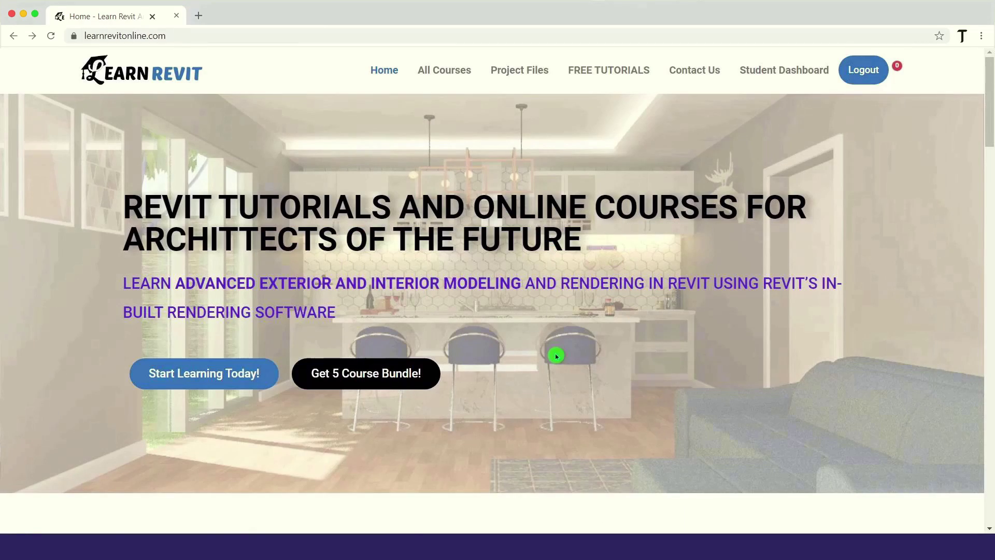
# - Leave the course website and show the Sec Tut 2 project's 03 Ground Floor plan with its section line
pyautogui.click(405, 384)
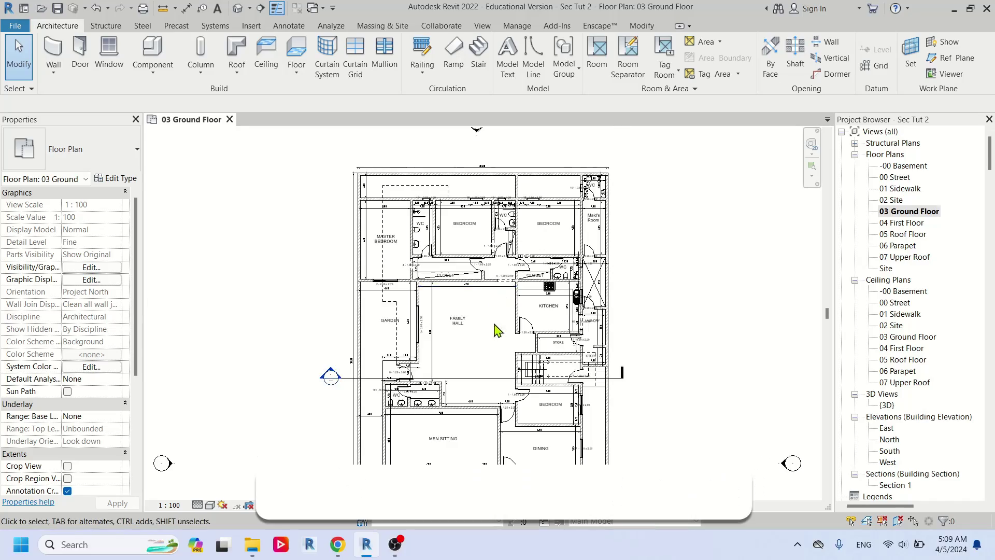
pyautogui.scroll(-1, 511, 279)
pyautogui.scroll(1, 533, 333)
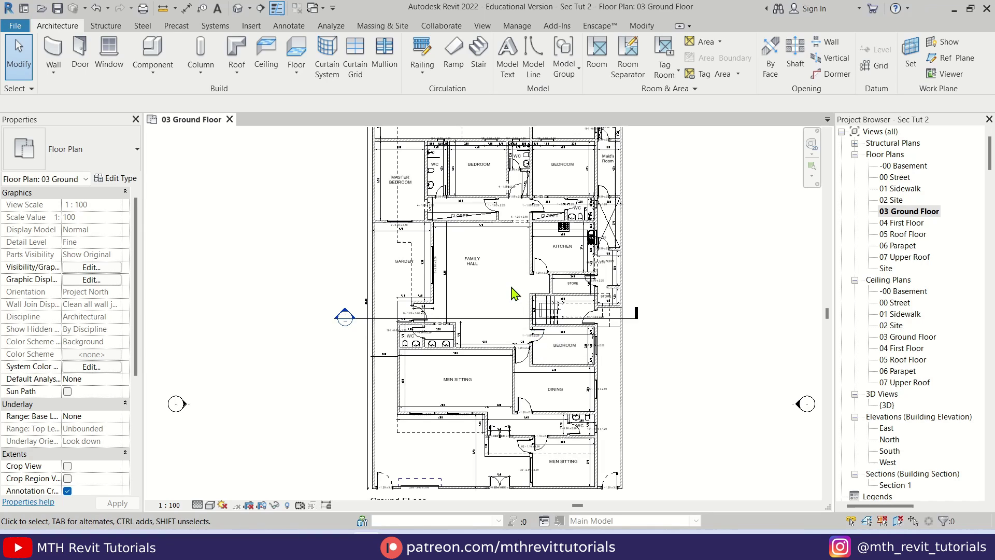
# - Open Section 1 from the section head and pan to bring the stairs into view
pyautogui.scroll(2, 403, 311)
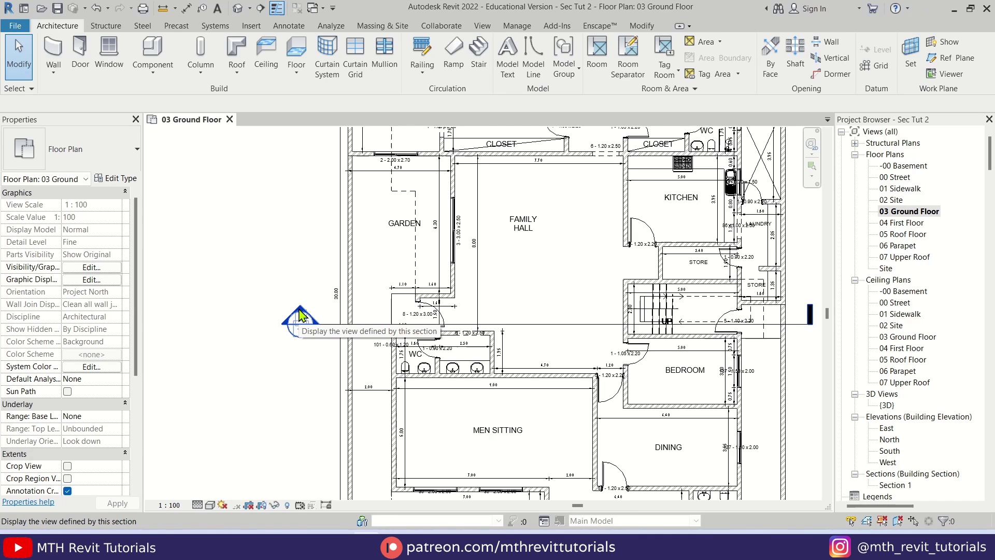
pyautogui.doubleClick(299, 314)
pyautogui.moveTo(418, 328); pyautogui.dragTo(507, 318, button='middle')
pyautogui.scroll(5, 316, 207)
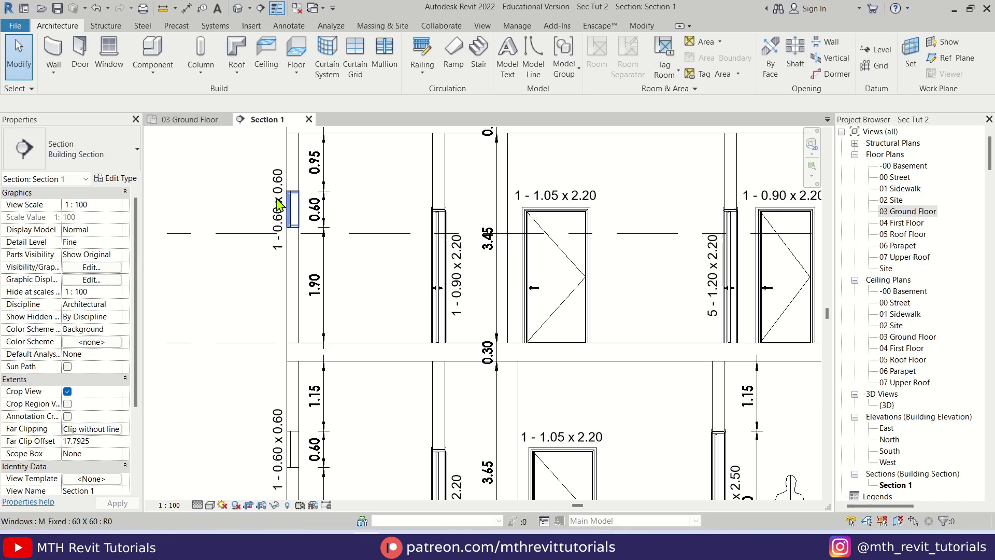
pyautogui.scroll(-5, 322, 223)
pyautogui.moveTo(349, 250); pyautogui.dragTo(298, 281, button='middle')
pyautogui.scroll(4, 299, 281)
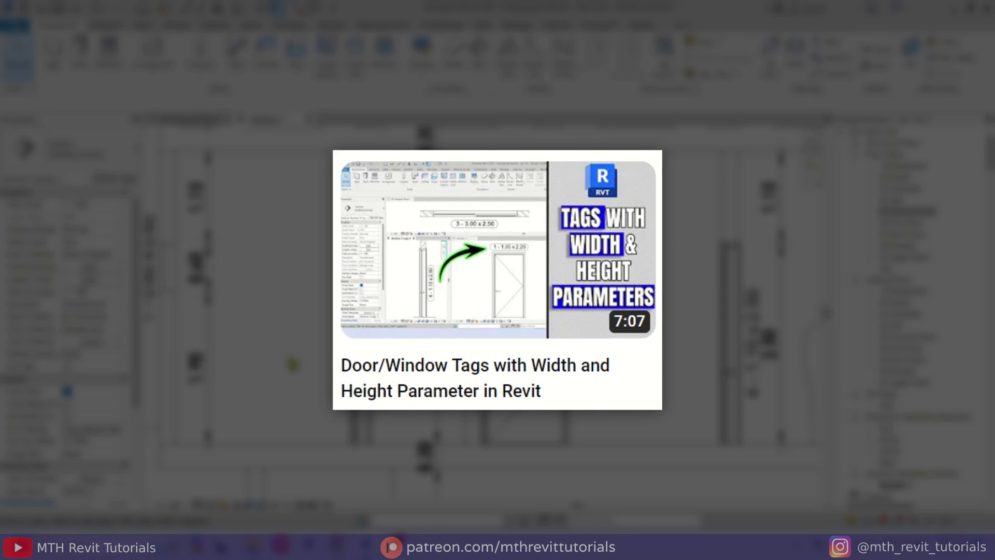
pyautogui.scroll(-3, 666, 351)
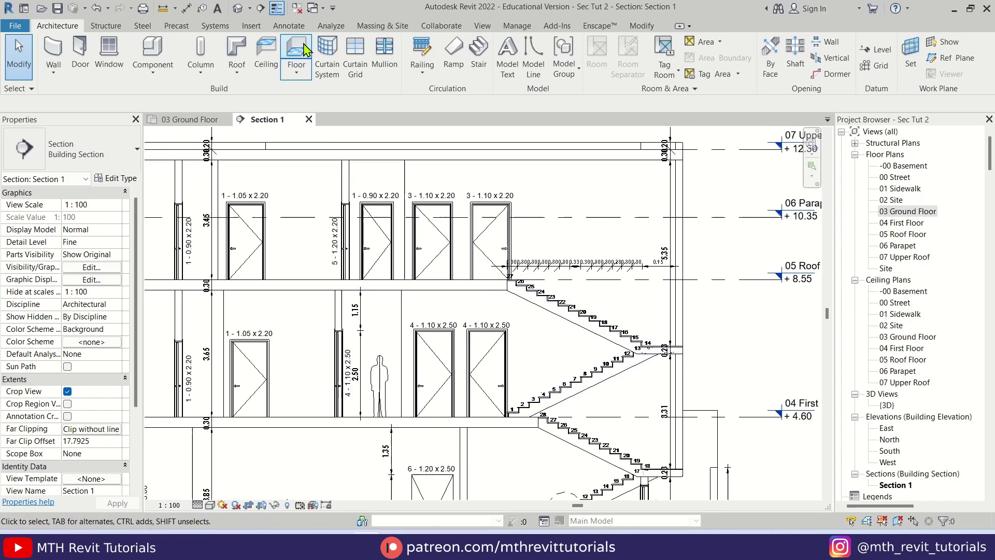
# - Cancel a stray tread-numbering attempt and recentre the view on the whole section
pyautogui.click(298, 26)
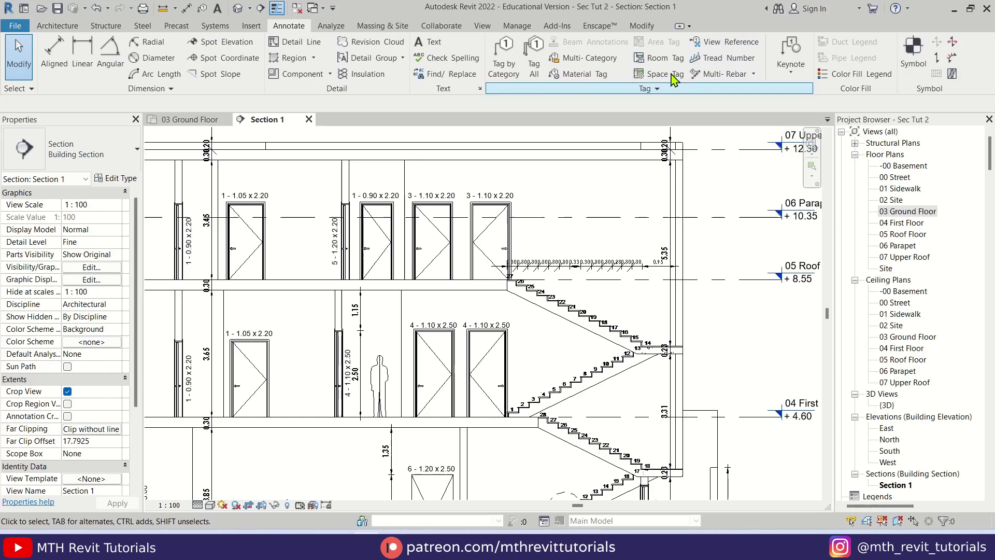
pyautogui.click(723, 58)
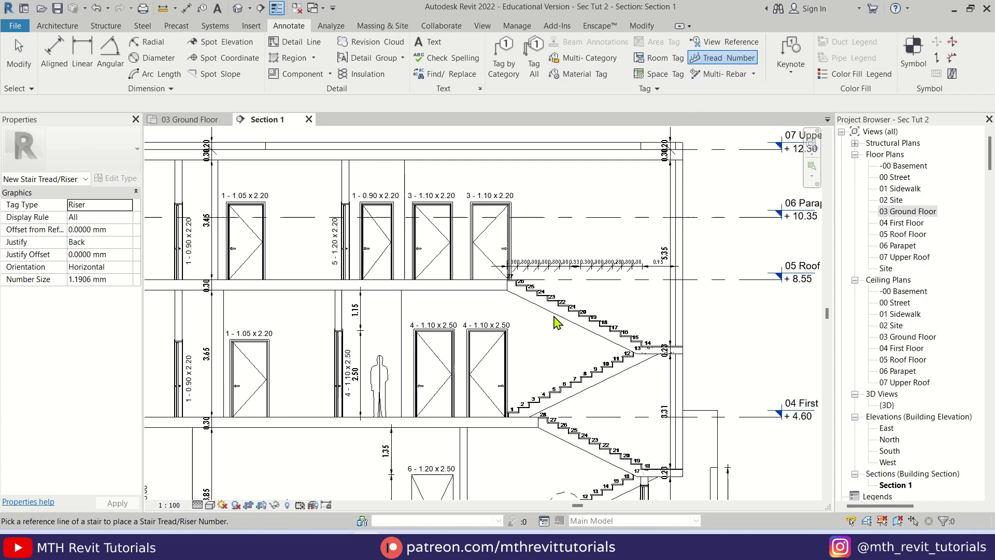
pyautogui.press('Escape')
pyautogui.press('Escape')
pyautogui.click(57, 25)
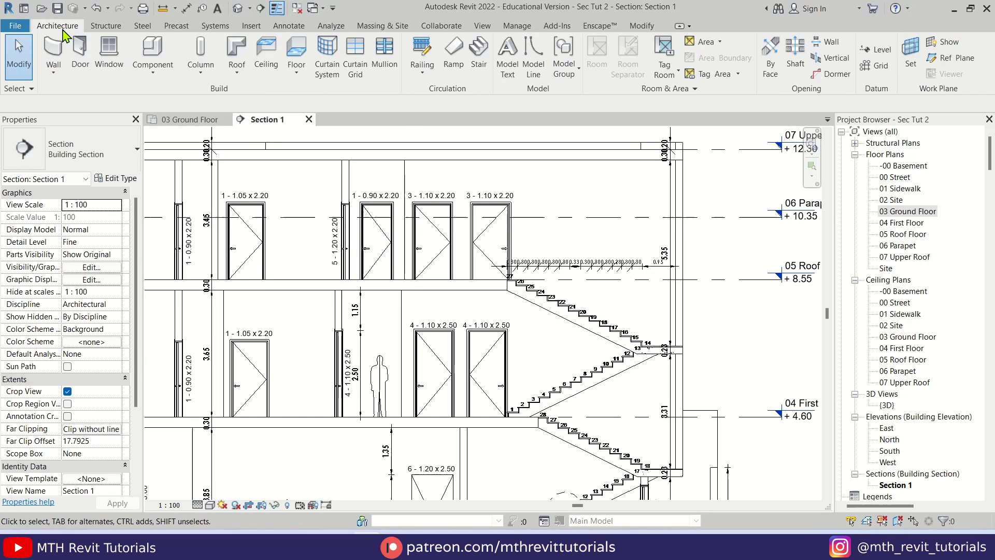
pyautogui.moveTo(576, 413); pyautogui.dragTo(616, 330, button='middle')
pyautogui.scroll(-2, 617, 330)
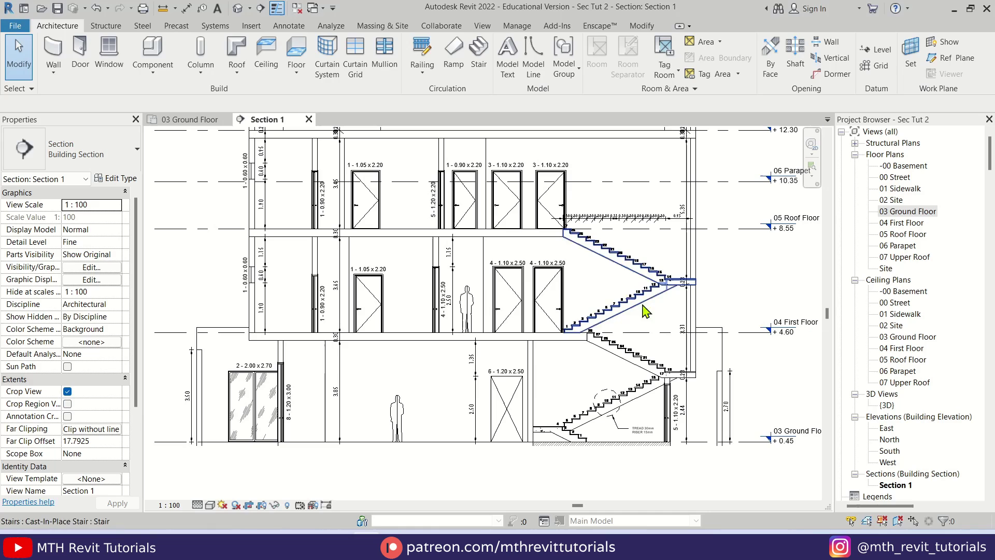
pyautogui.moveTo(549, 316)
pyautogui.mouseDown(button='middle')
pyautogui.moveTo(575, 326)
pyautogui.moveTo(554, 326)
pyautogui.moveTo(549, 305)
pyautogui.mouseUp(button='middle')
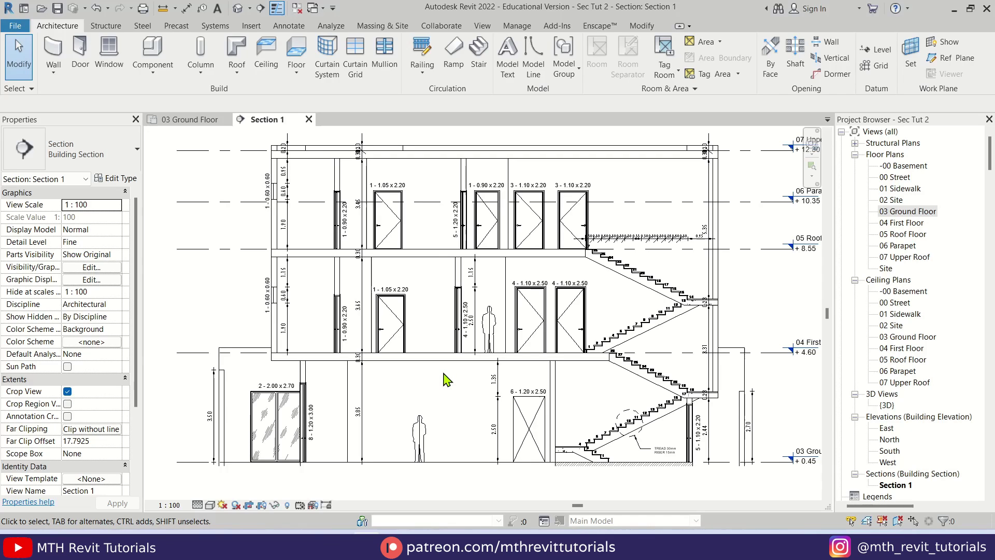
pyautogui.scroll(-1, 394, 363)
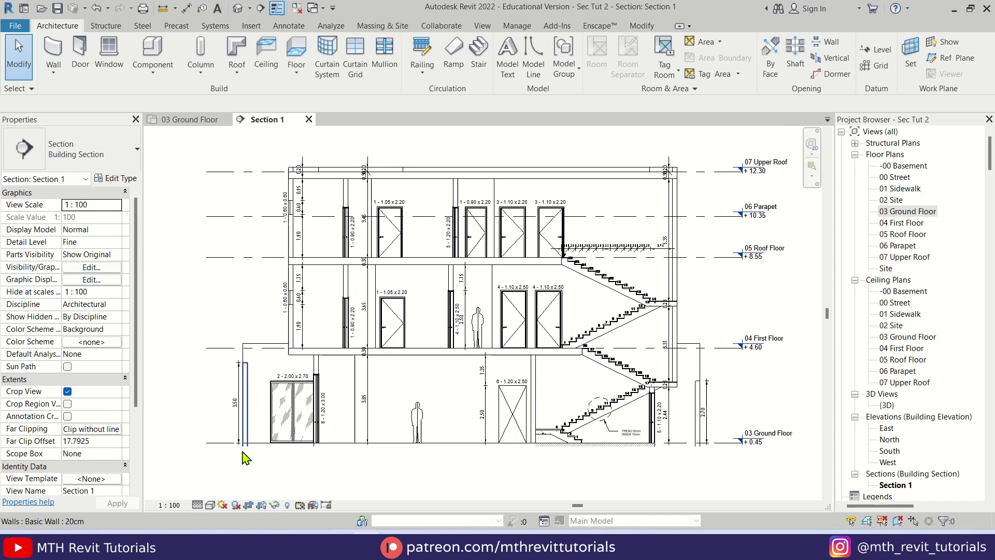
# - Turn on Cast Shadows in Section 1's Graphic Display Options, apply it, and expand Lighting
pyautogui.click(211, 505)
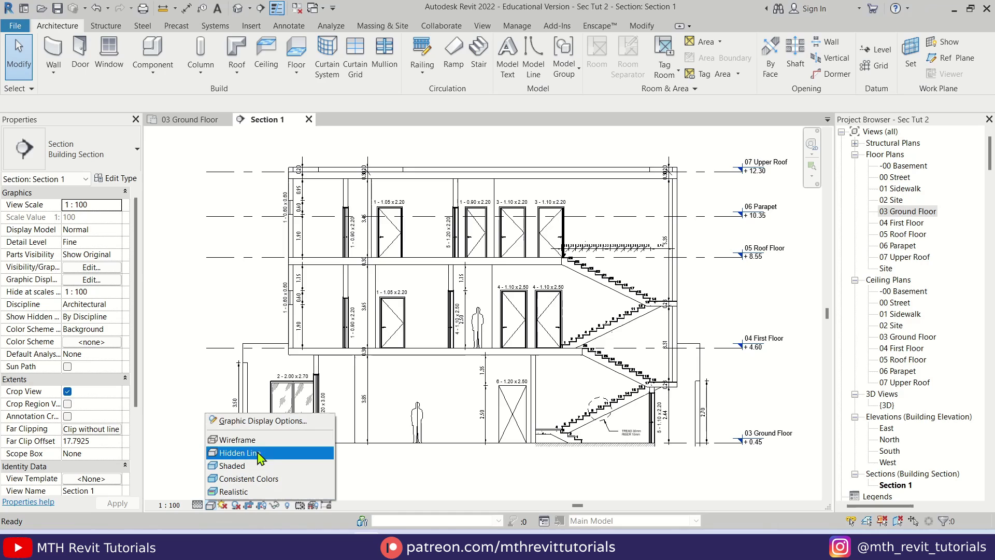
pyautogui.click(291, 425)
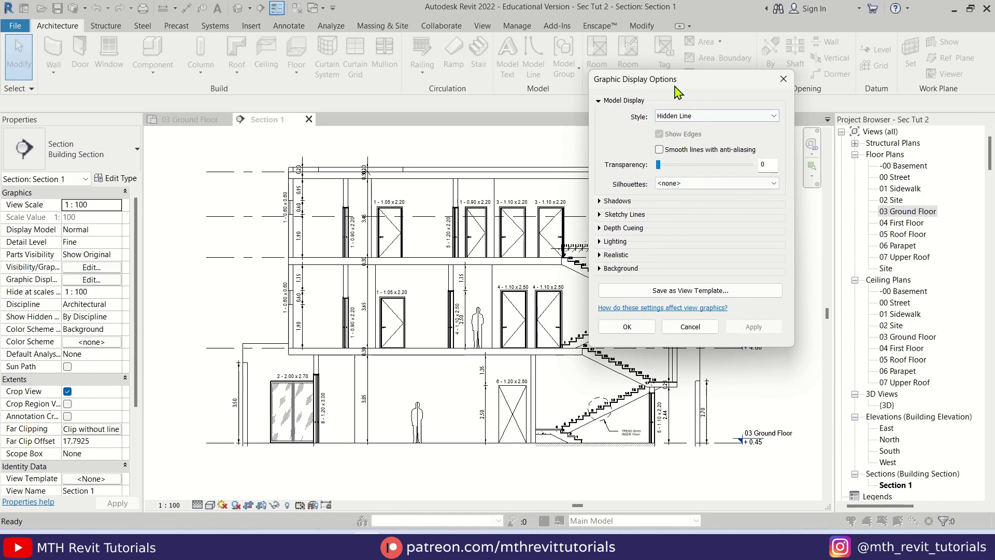
pyautogui.moveTo(675, 84); pyautogui.dragTo(675, 103)
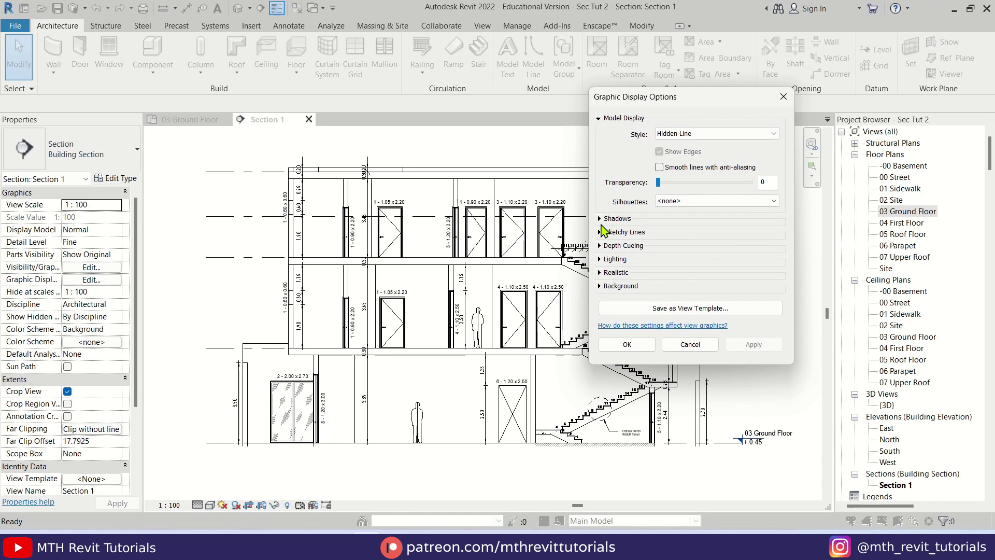
pyautogui.click(600, 218)
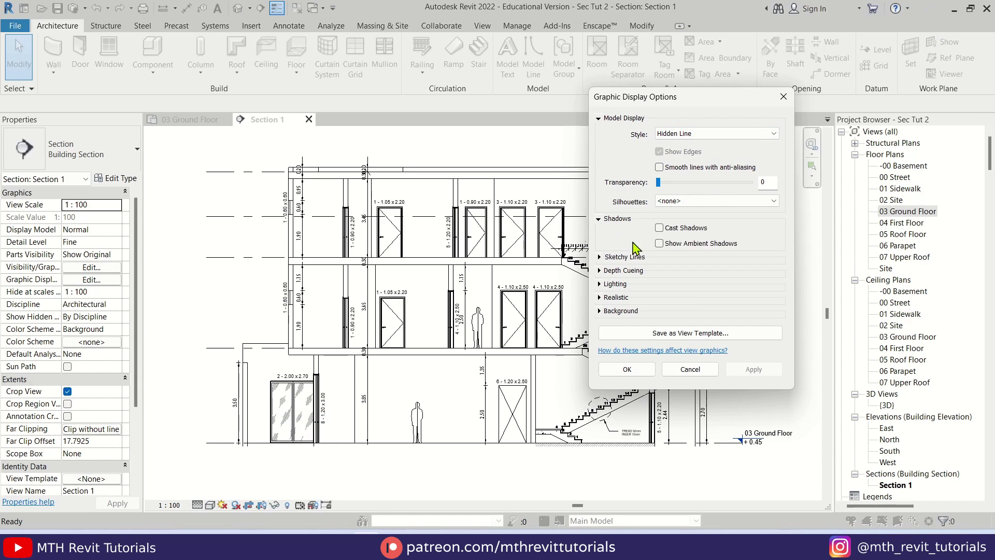
pyautogui.click(676, 232)
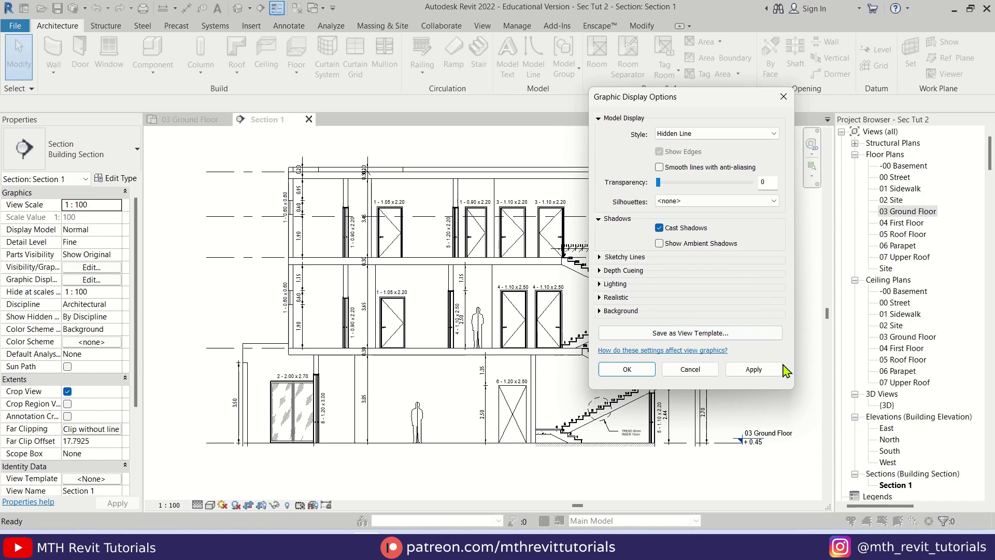
pyautogui.click(753, 369)
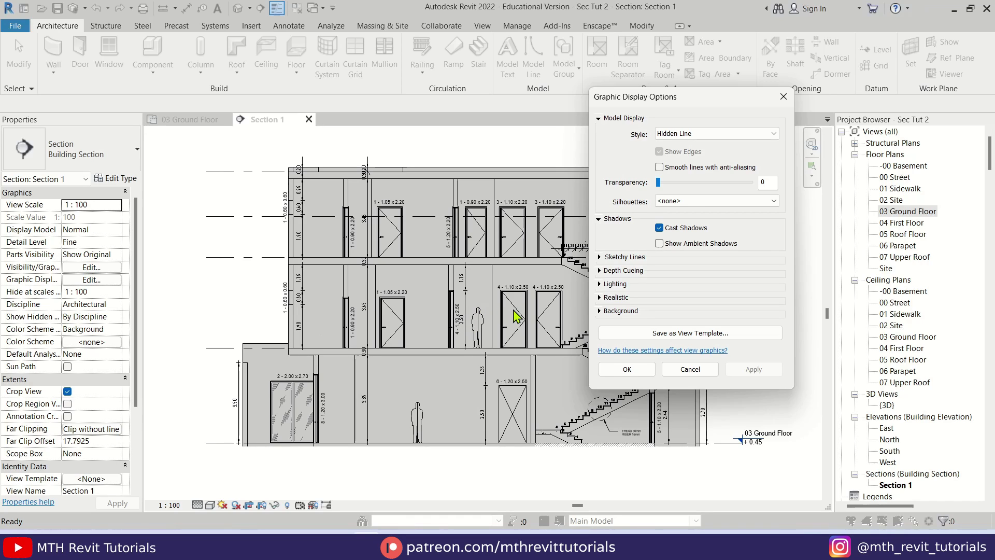
pyautogui.click(599, 284)
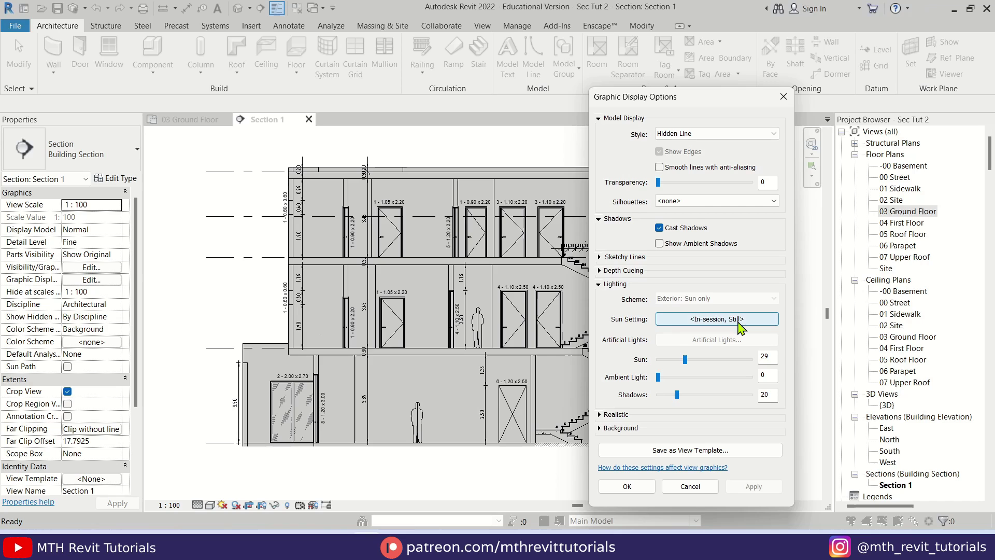
# - Use the Sunlight from Top Right lighting preset at azimuth 190° and altitude 5°, then close both dialogs
pyautogui.click(740, 319)
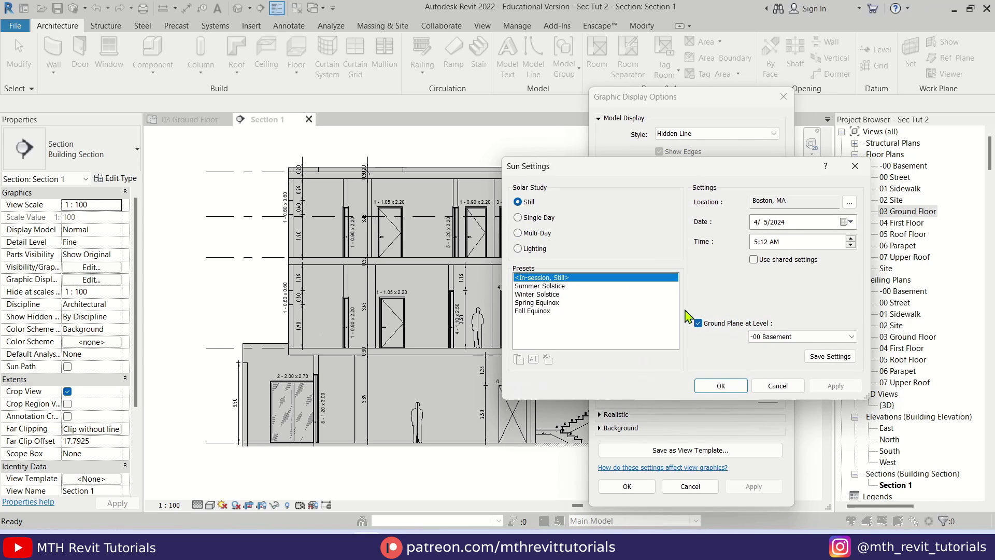
pyautogui.click(534, 249)
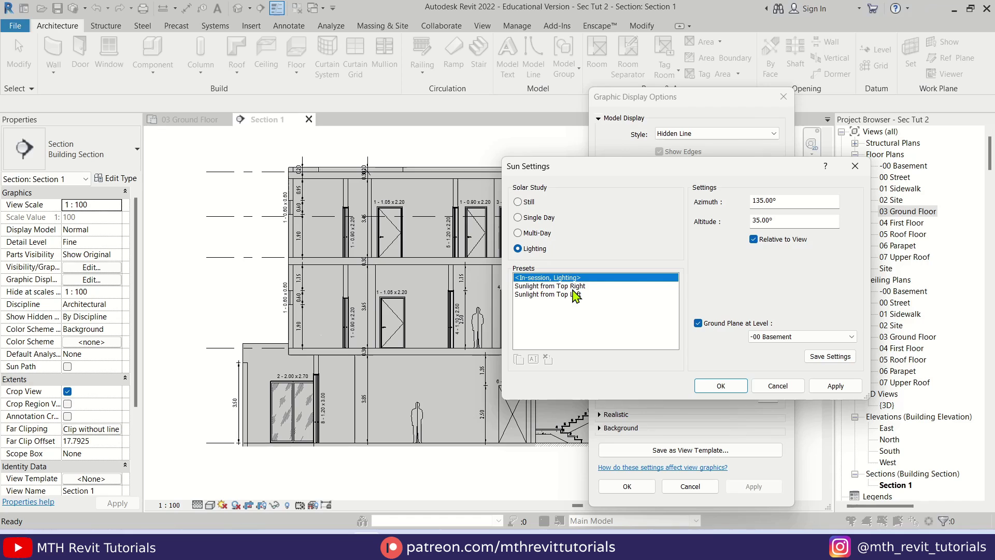
pyautogui.click(573, 288)
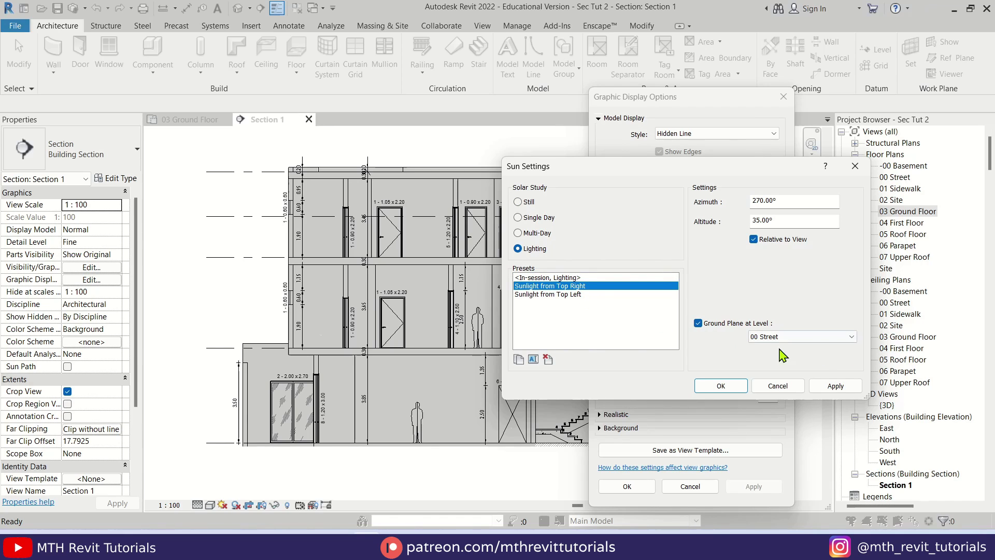
pyautogui.click(832, 386)
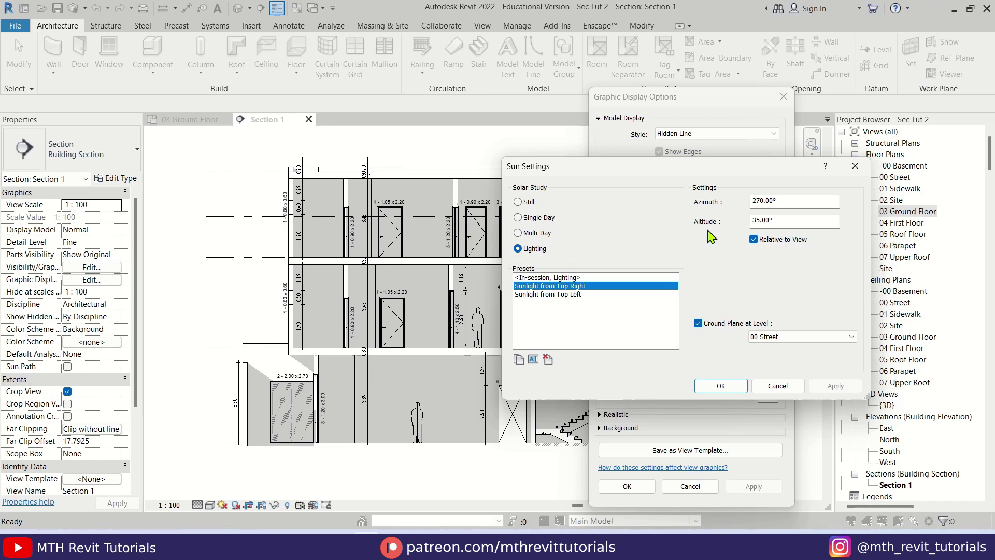
pyautogui.moveTo(789, 204); pyautogui.dragTo(749, 207)
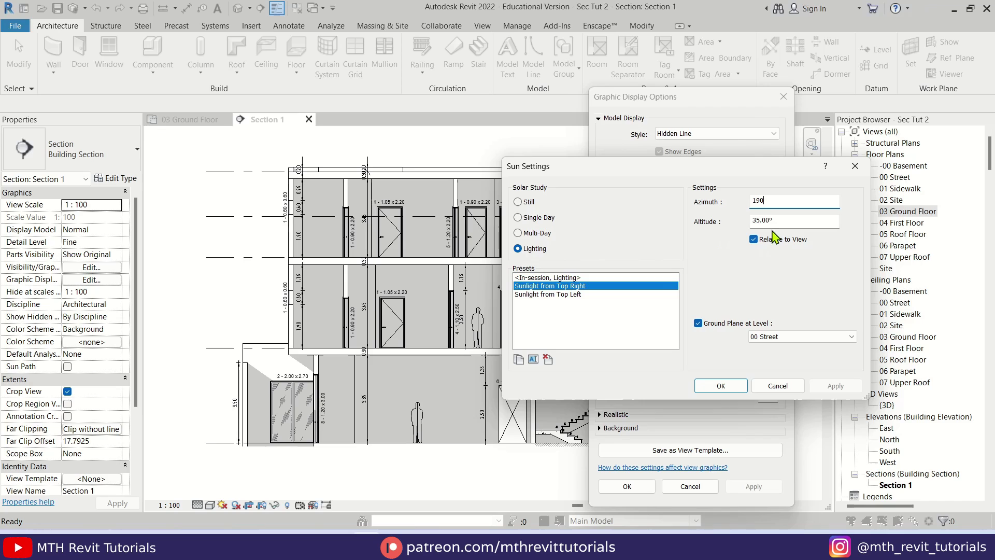
pyautogui.doubleClick(782, 220)
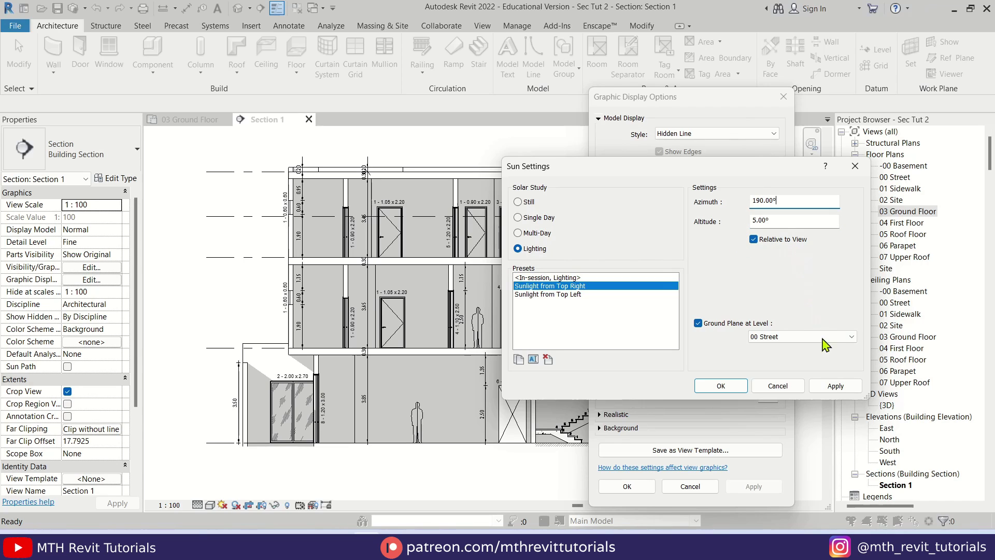
pyautogui.click(834, 386)
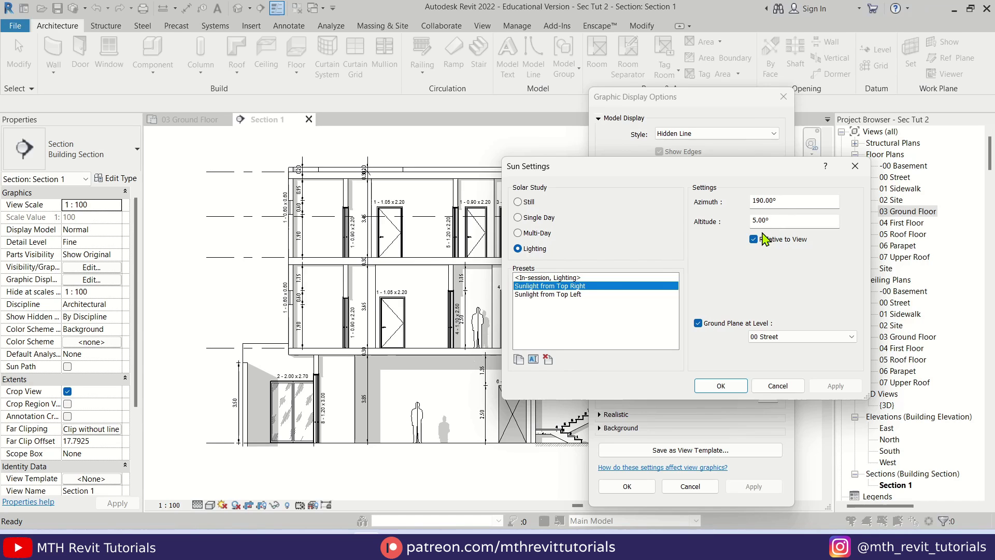
pyautogui.click(721, 387)
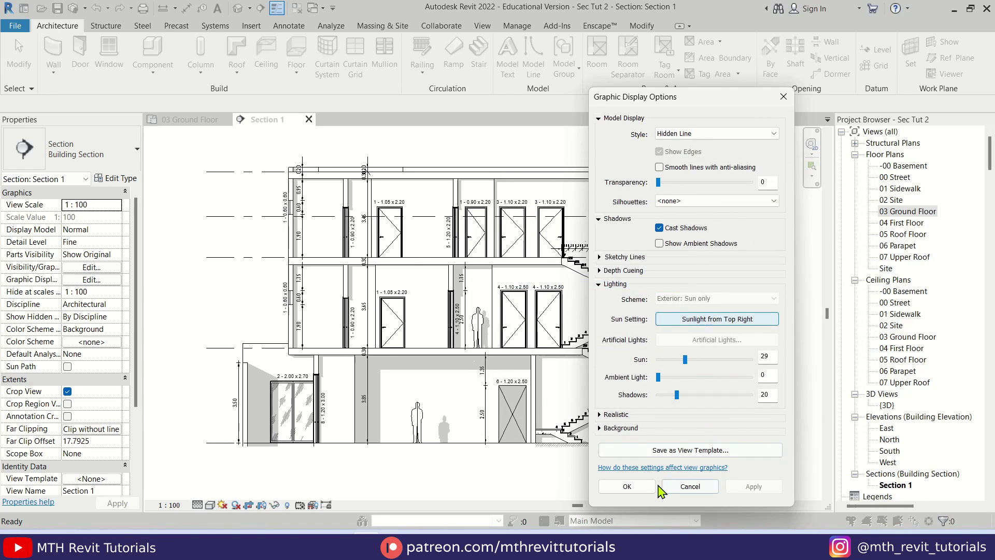
pyautogui.click(640, 489)
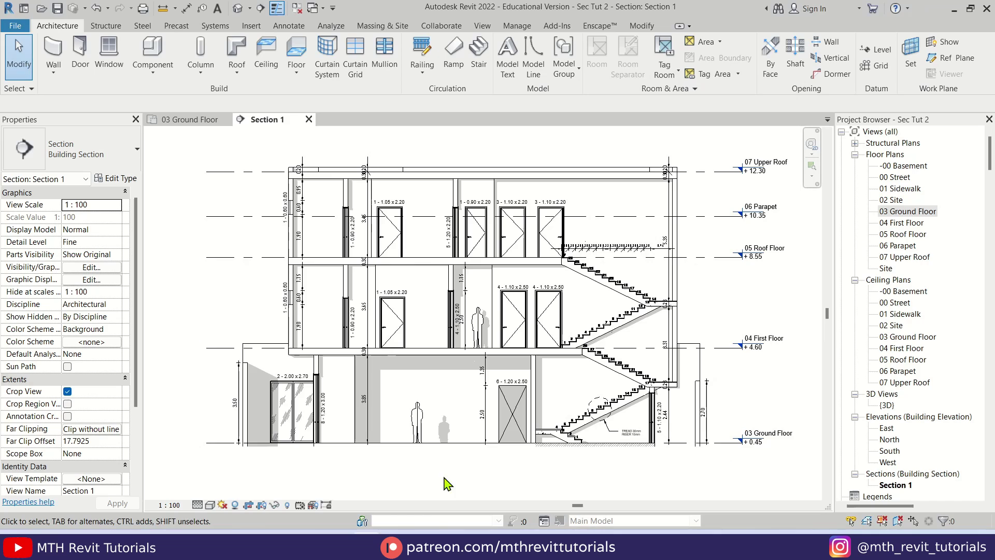
# - Set the drawing area background in Options > Graphics to dark grey RGB 92-92-92
pyautogui.moveTo(444, 482); pyautogui.dragTo(505, 488, button='middle')
pyautogui.moveTo(501, 363); pyautogui.dragTo(462, 368, button='middle')
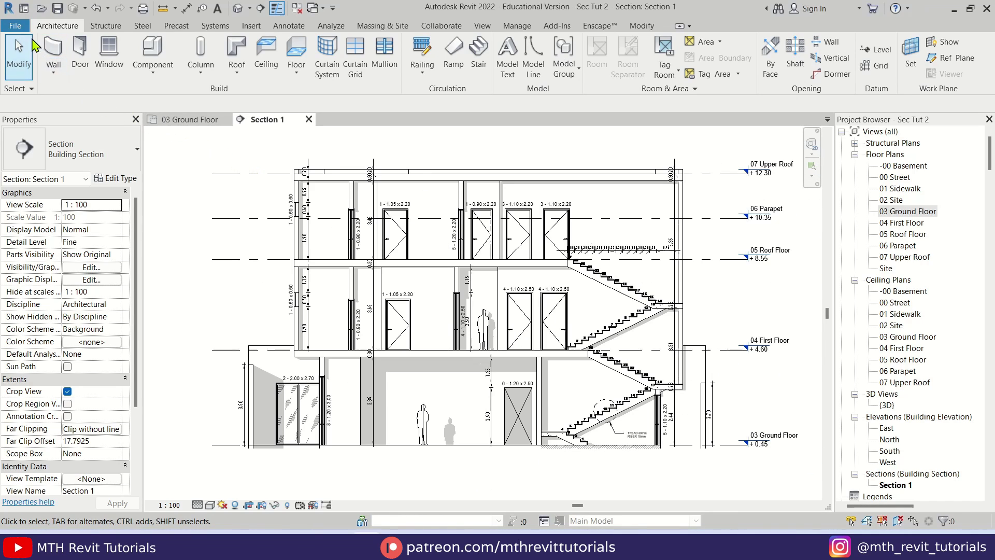
pyautogui.click(15, 25)
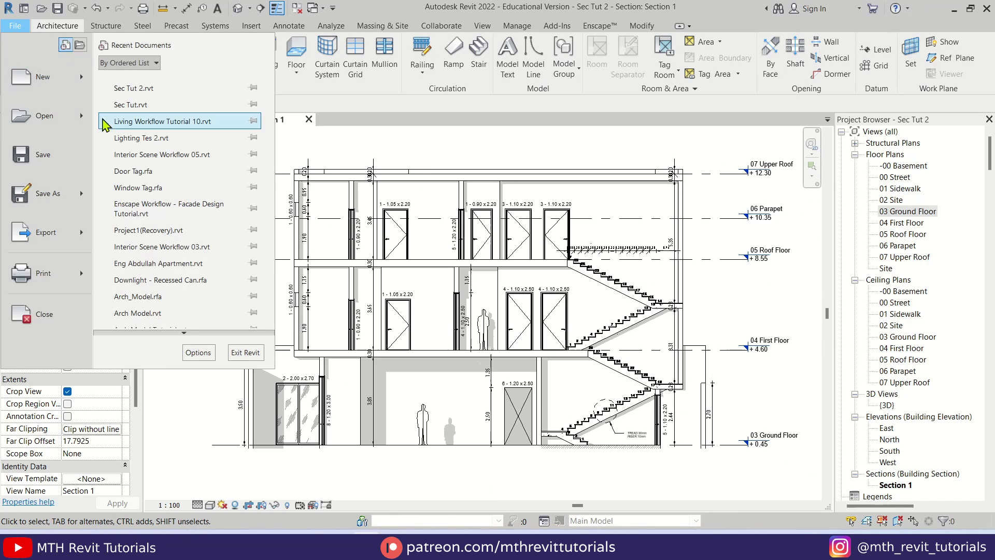
pyautogui.click(199, 352)
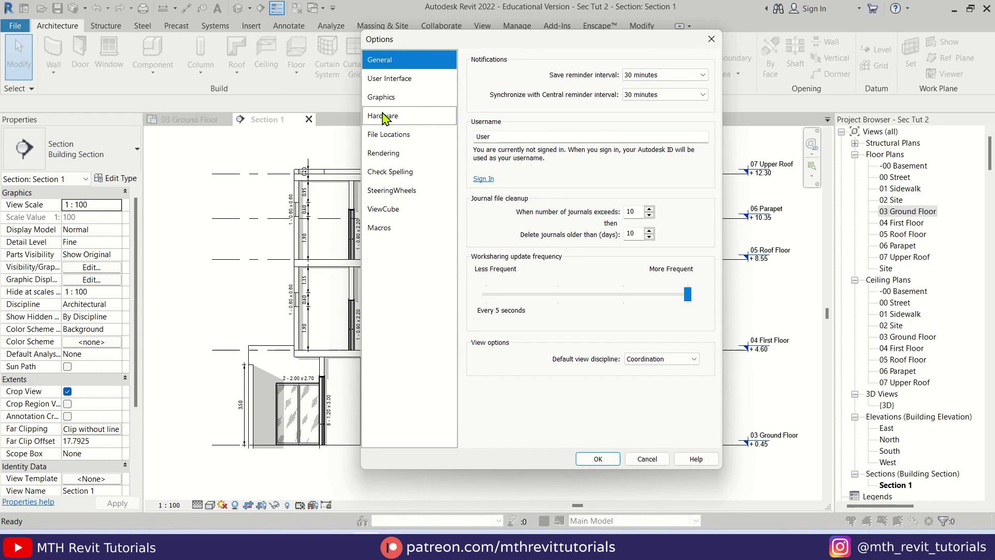
pyautogui.click(386, 97)
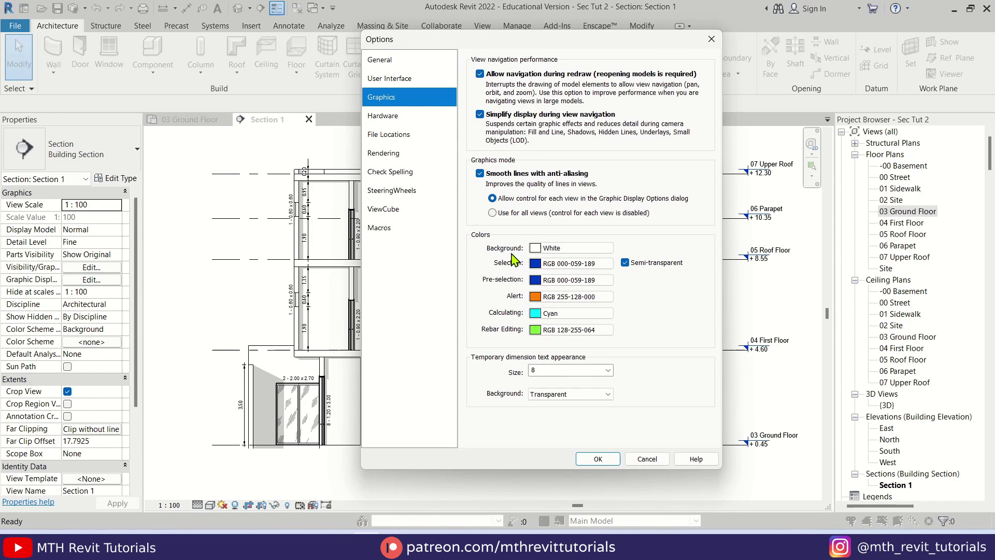
pyautogui.click(567, 251)
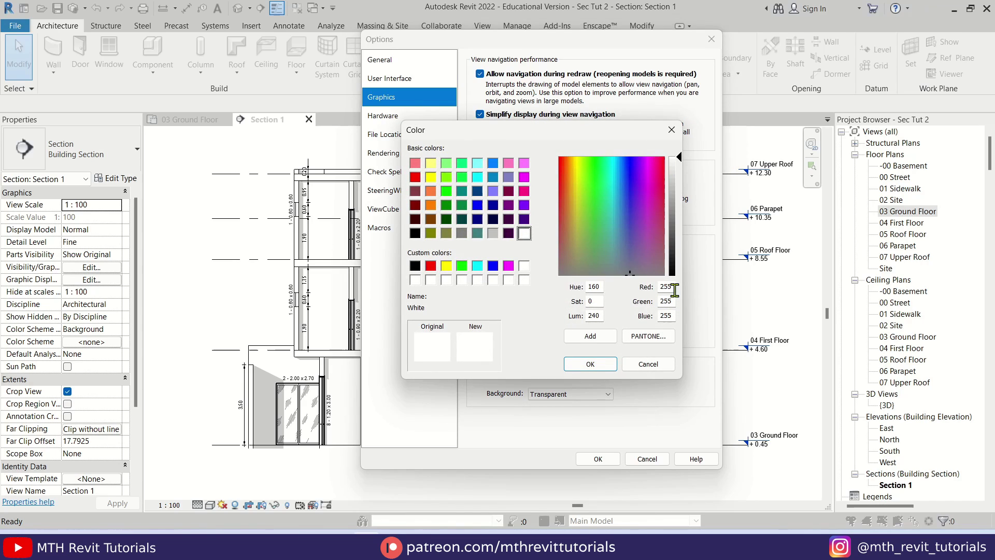
pyautogui.doubleClick(673, 288)
pyautogui.write('92')
pyautogui.doubleClick(660, 301)
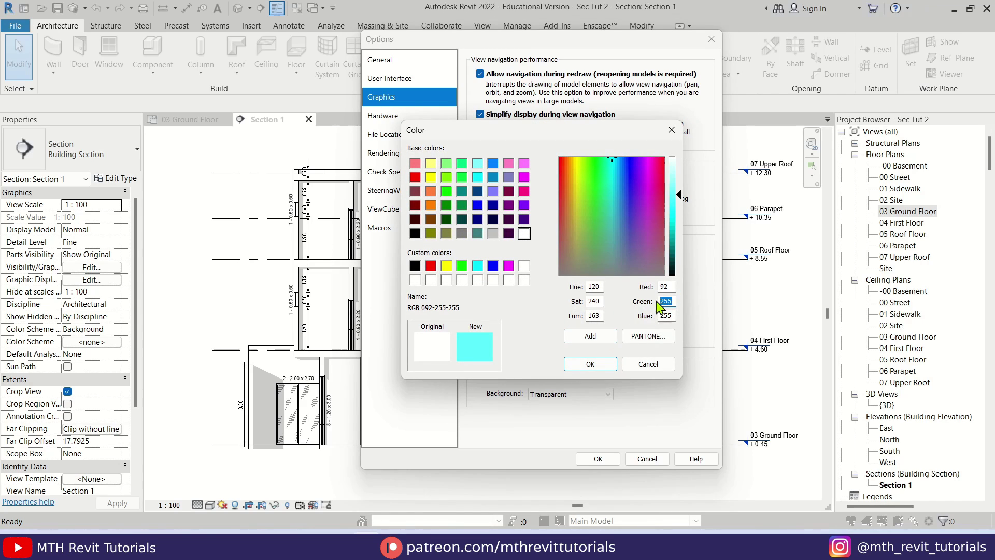
pyautogui.write('92')
pyautogui.doubleClick(664, 315)
pyautogui.write('92')
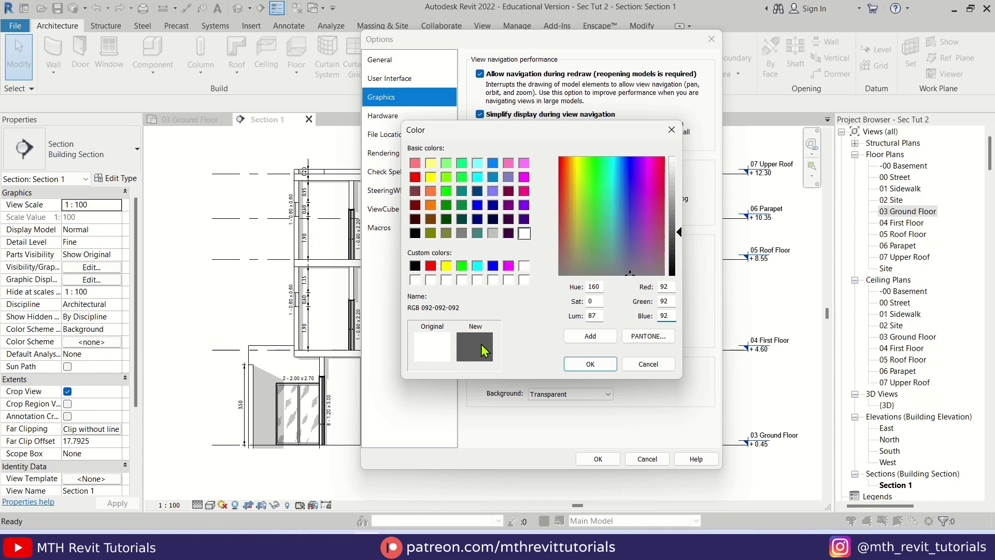
pyautogui.click(590, 364)
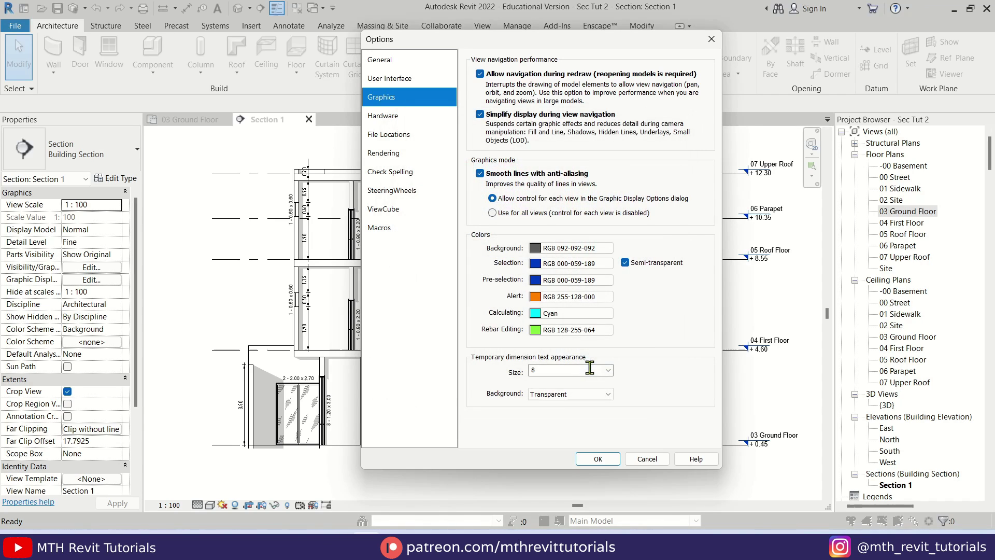
pyautogui.click(601, 459)
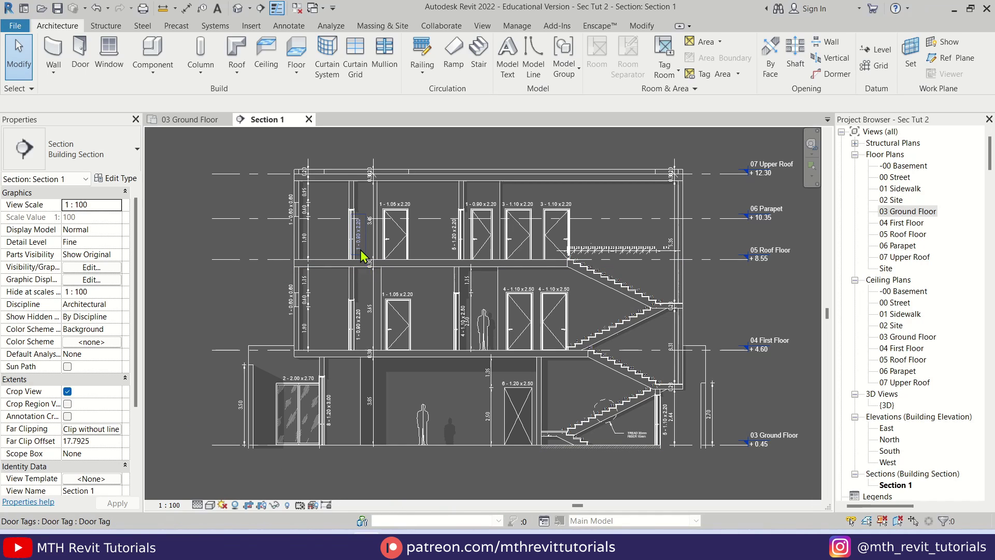
# - Override the wall category's cut foreground pattern in Section 1 to Brickwork
pyautogui.scroll(3, 429, 231)
pyautogui.moveTo(348, 241); pyautogui.dragTo(375, 321, button='middle')
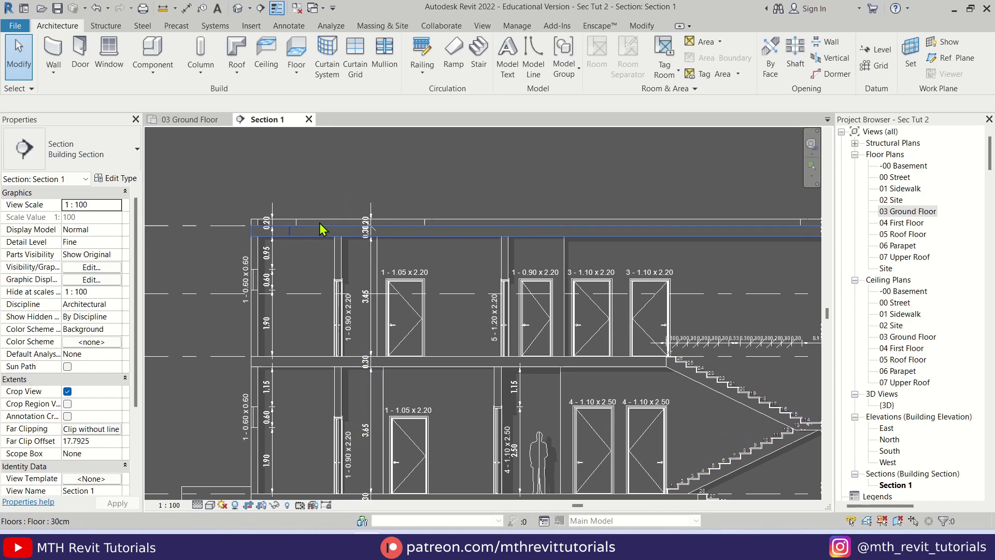
pyautogui.moveTo(545, 300); pyautogui.dragTo(447, 274, button='middle')
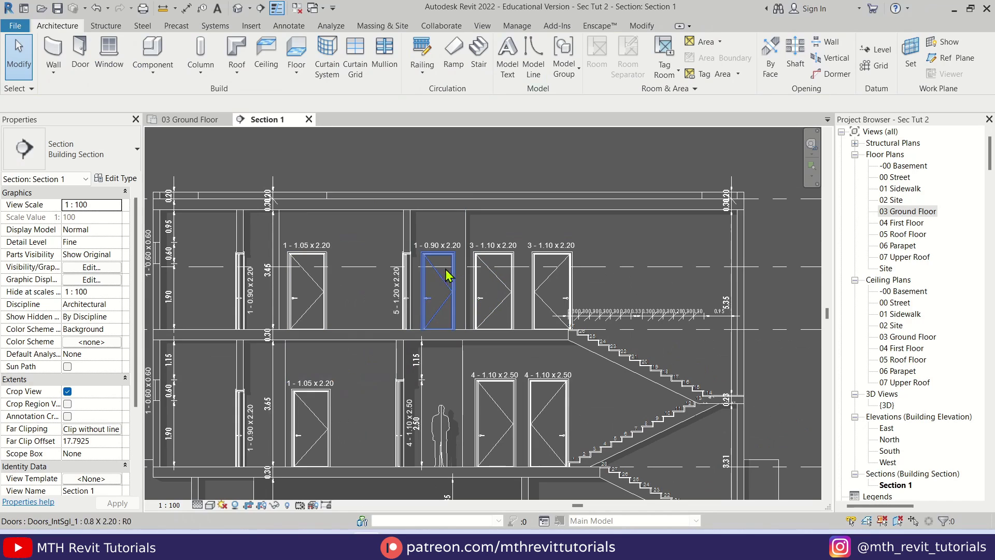
pyautogui.rightClick(408, 237)
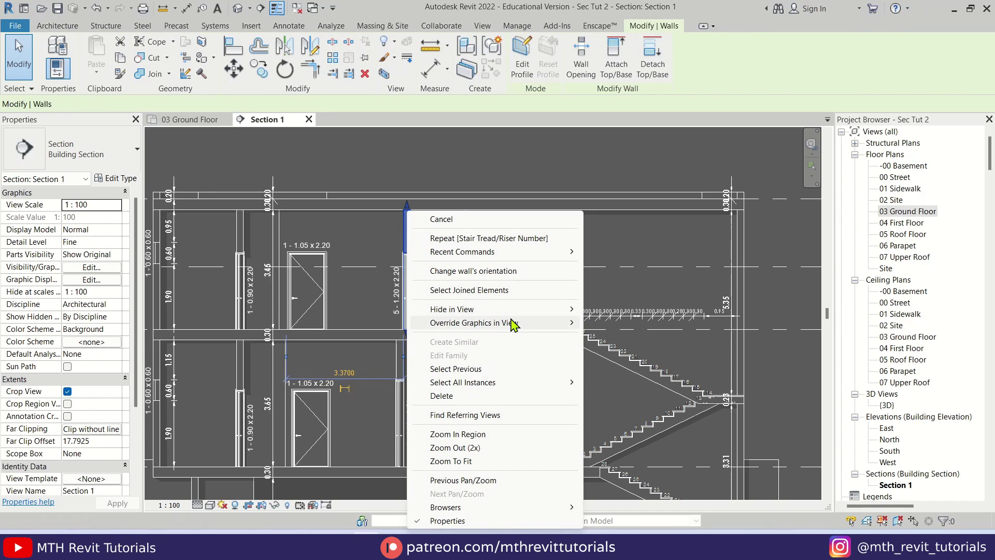
pyautogui.moveTo(525, 325)
pyautogui.click(593, 336)
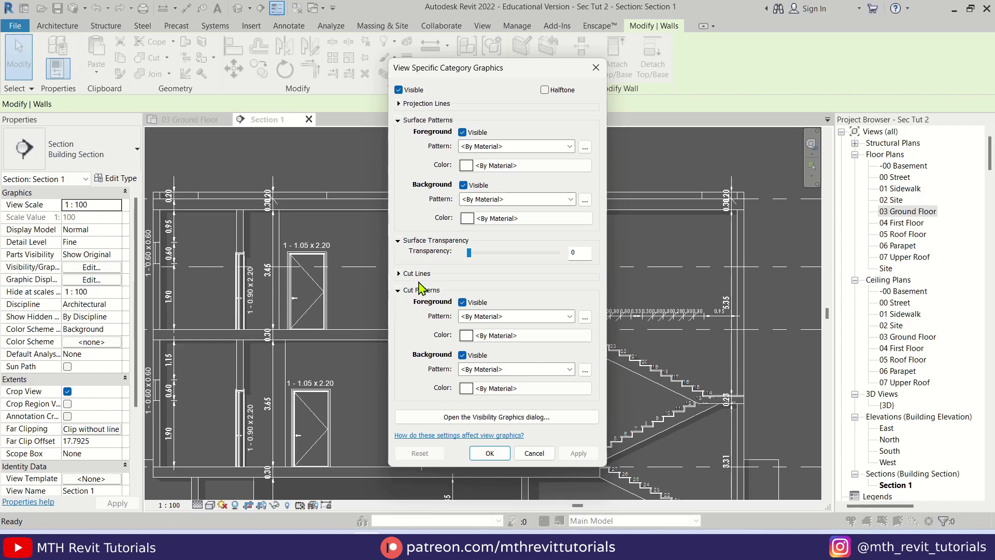
pyautogui.click(568, 318)
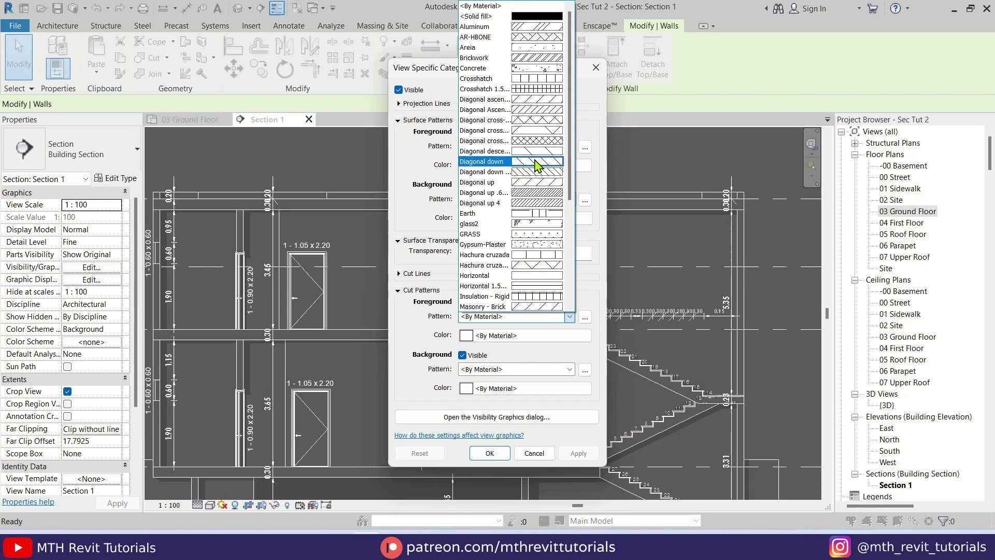
pyautogui.click(524, 61)
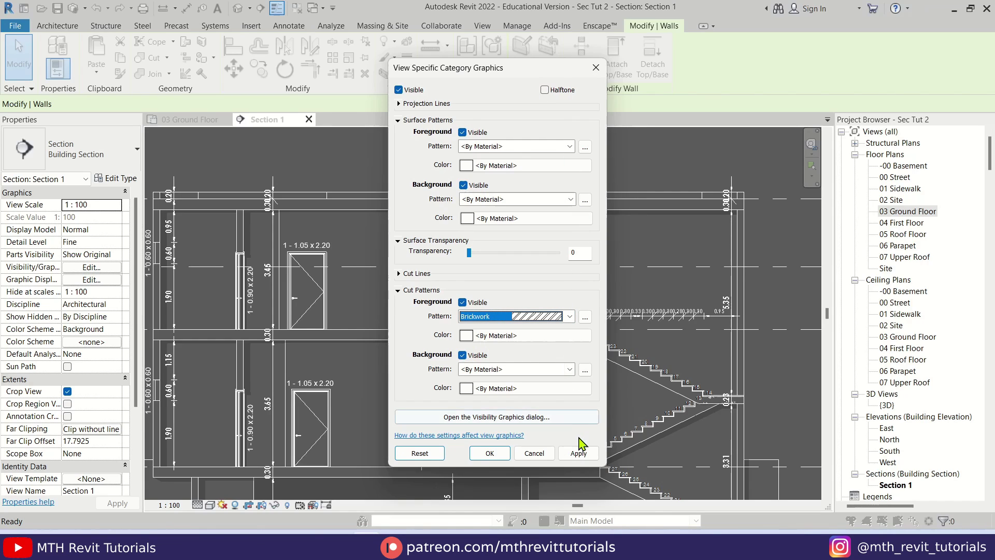
pyautogui.click(578, 453)
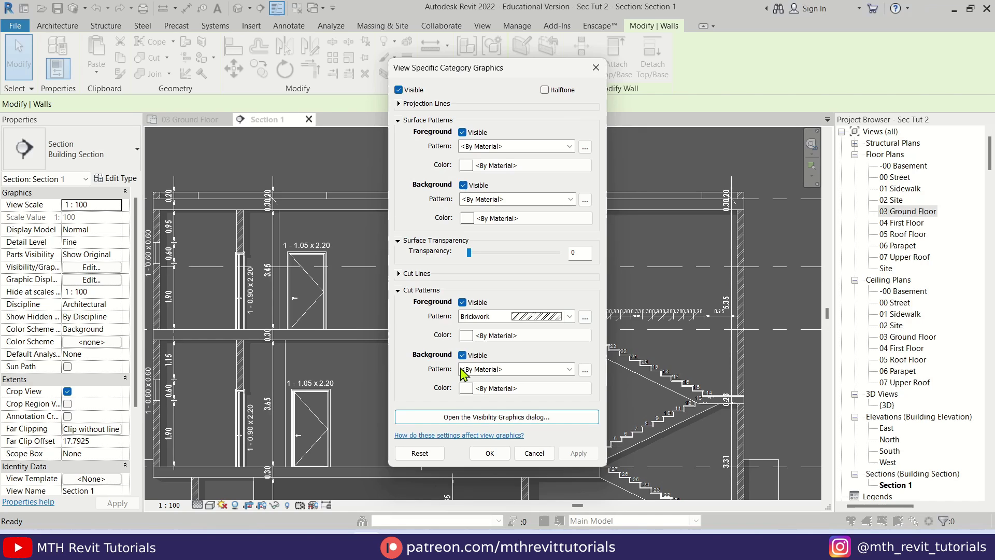
# - Give the wall cut a Solid fill background coloured RGB 203-203-203
pyautogui.click(564, 369)
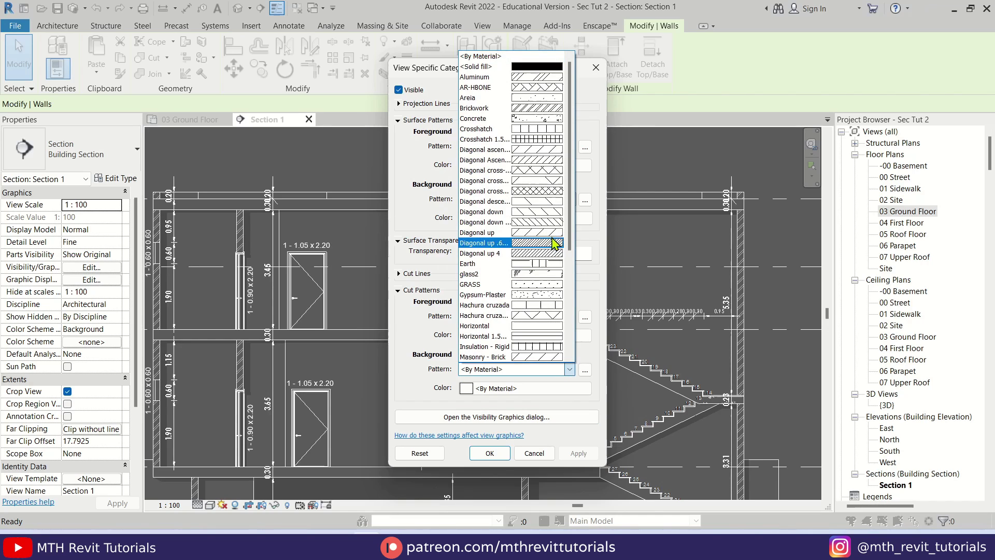
pyautogui.click(532, 67)
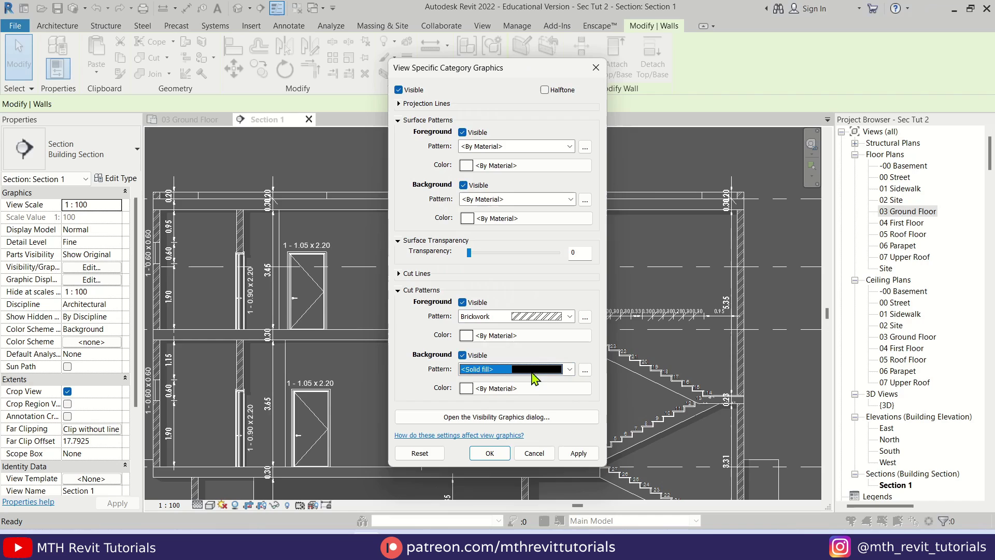
pyautogui.click(533, 390)
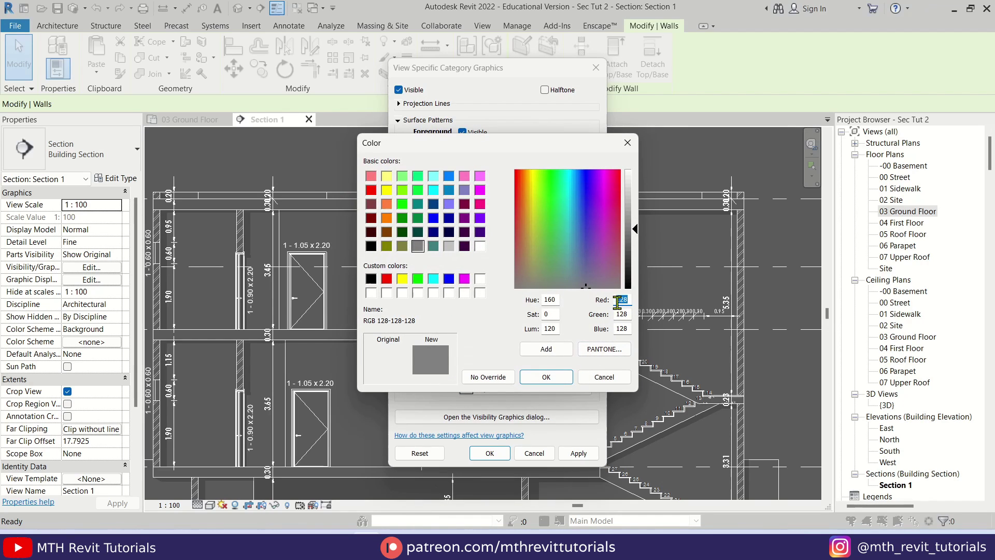
pyautogui.write('203203')
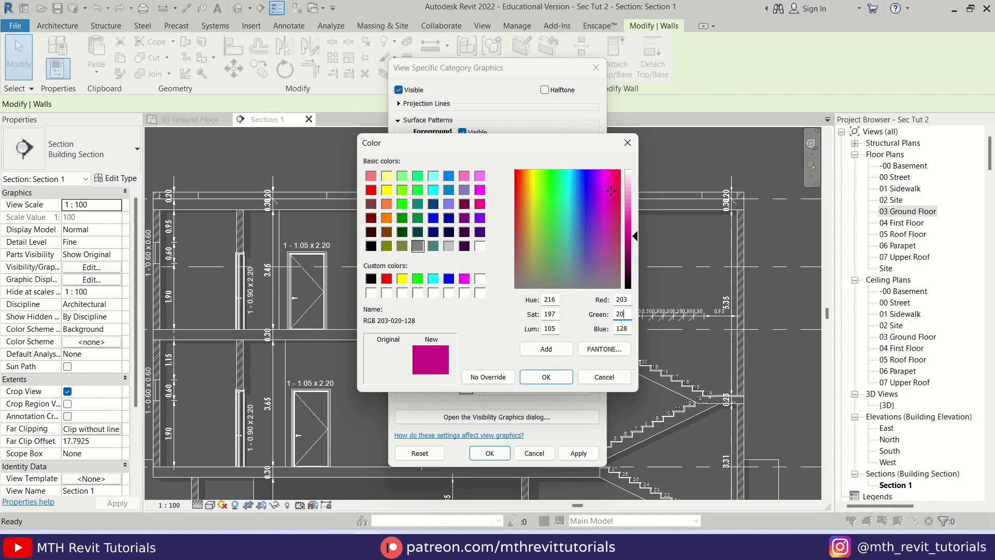
pyautogui.write('203')
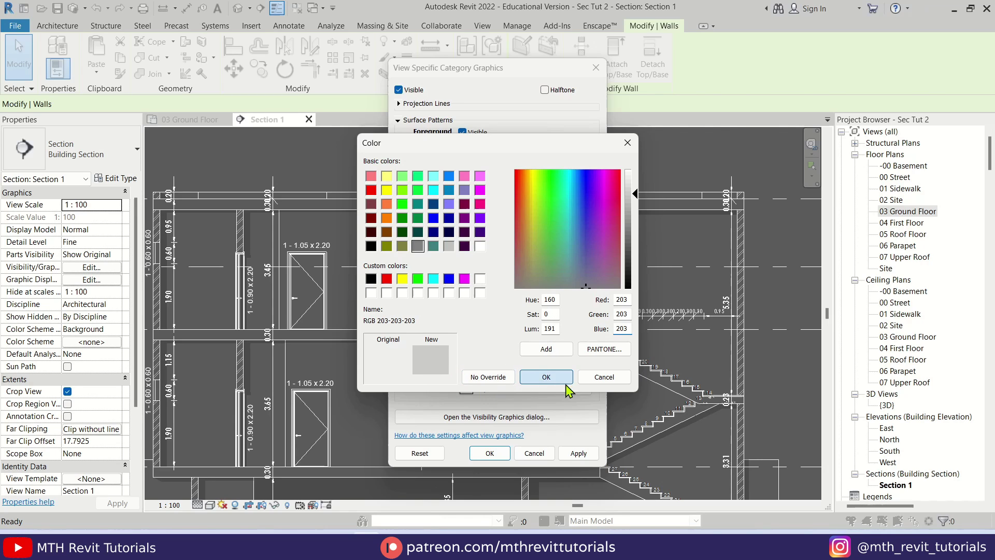
pyautogui.click(546, 377)
pyautogui.click(578, 453)
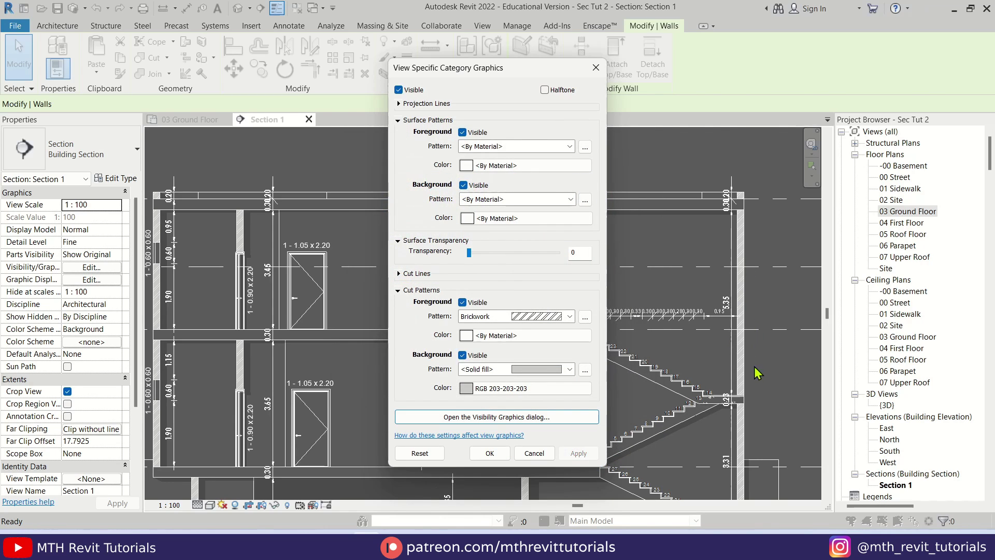
# - Close the wall graphic overrides and clear the selection
pyautogui.click(501, 455)
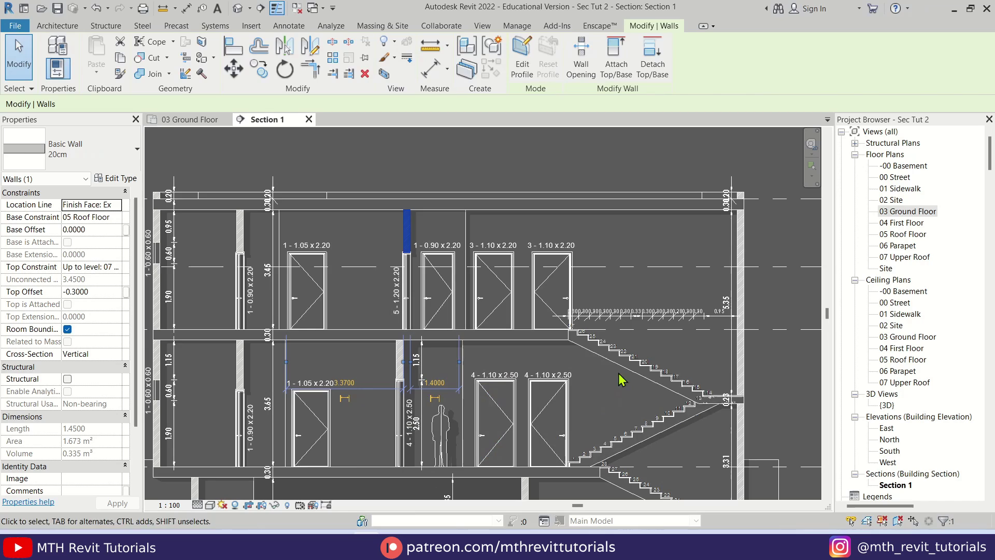
pyautogui.press('Escape')
pyautogui.scroll(3, 439, 280)
pyautogui.click(439, 280)
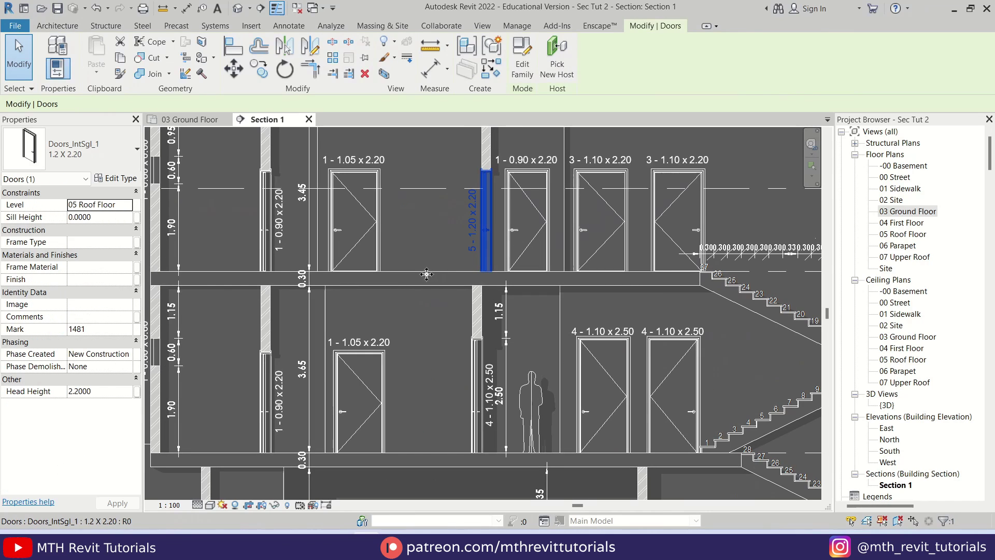
# - Set the floor category's cut pattern to Diagonal up 4 with an RGB 203-203-203 background colour
pyautogui.click(417, 275)
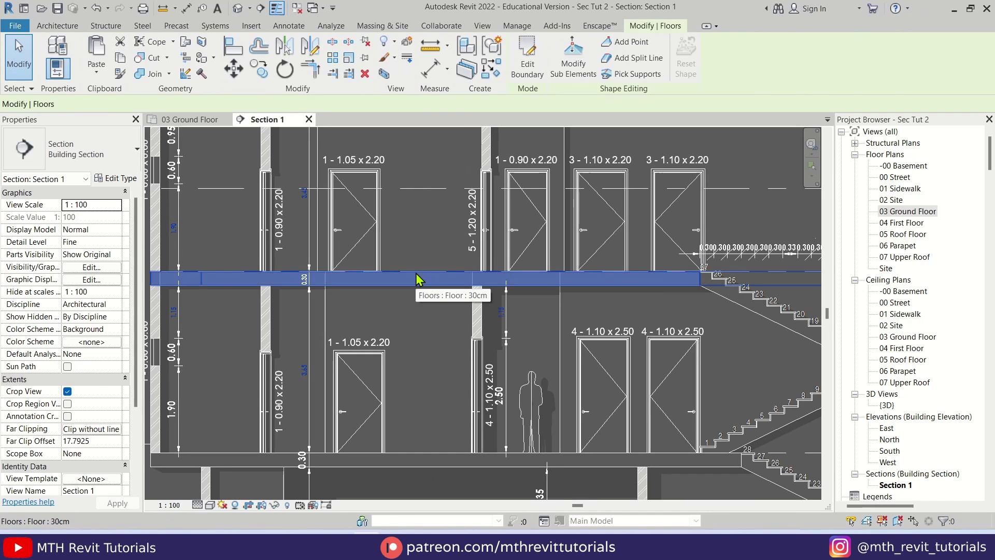
pyautogui.rightClick(419, 280)
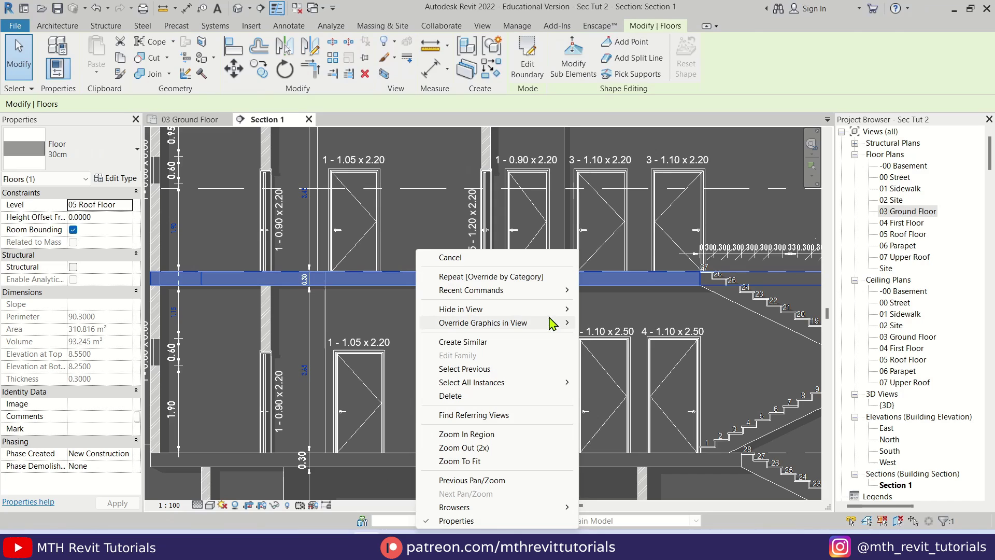
pyautogui.moveTo(552, 323)
pyautogui.click(650, 337)
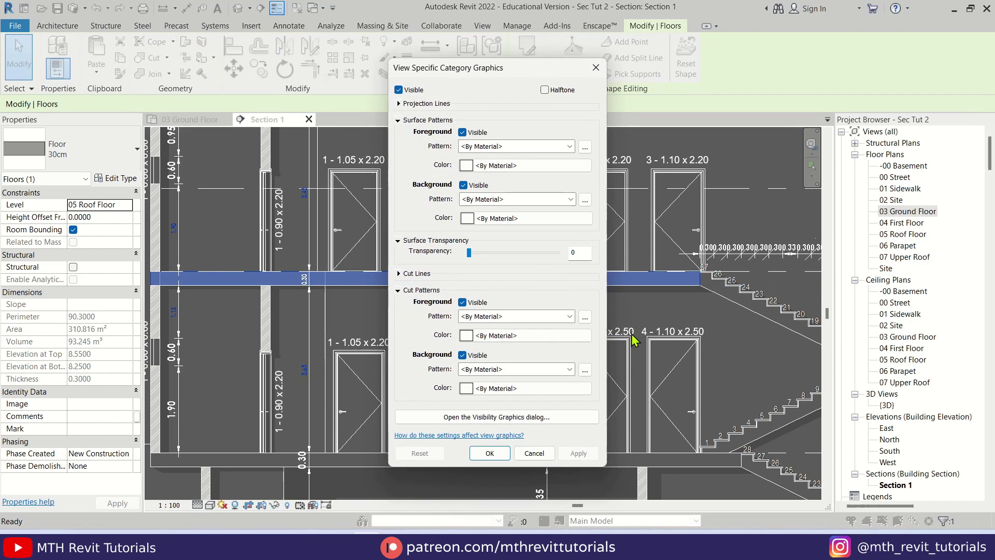
pyautogui.click(554, 317)
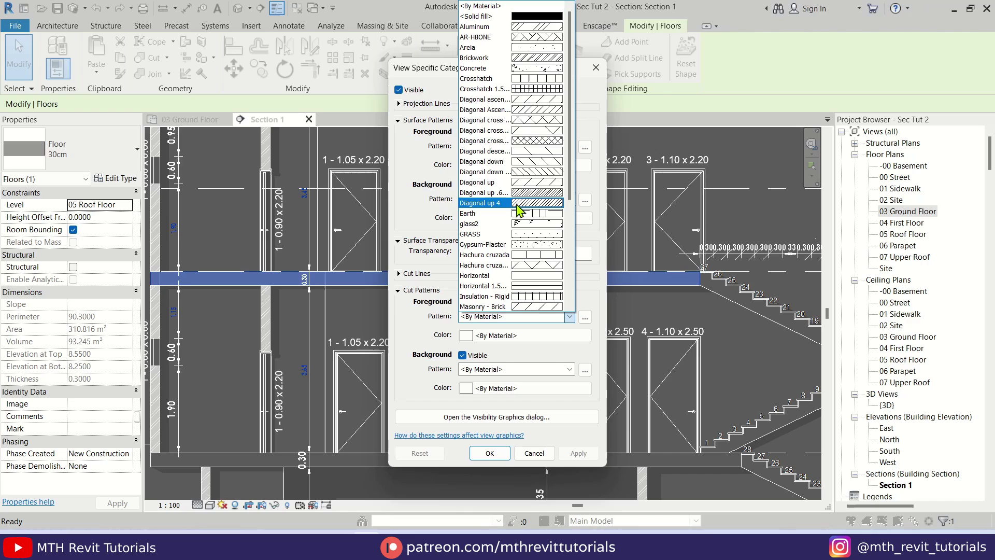
pyautogui.click(539, 208)
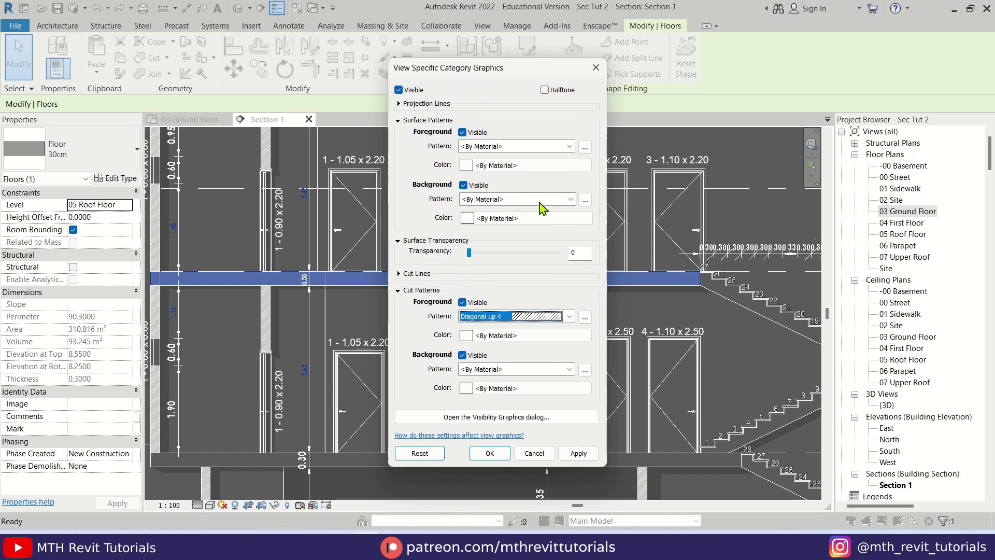
pyautogui.click(484, 388)
pyautogui.write('203')
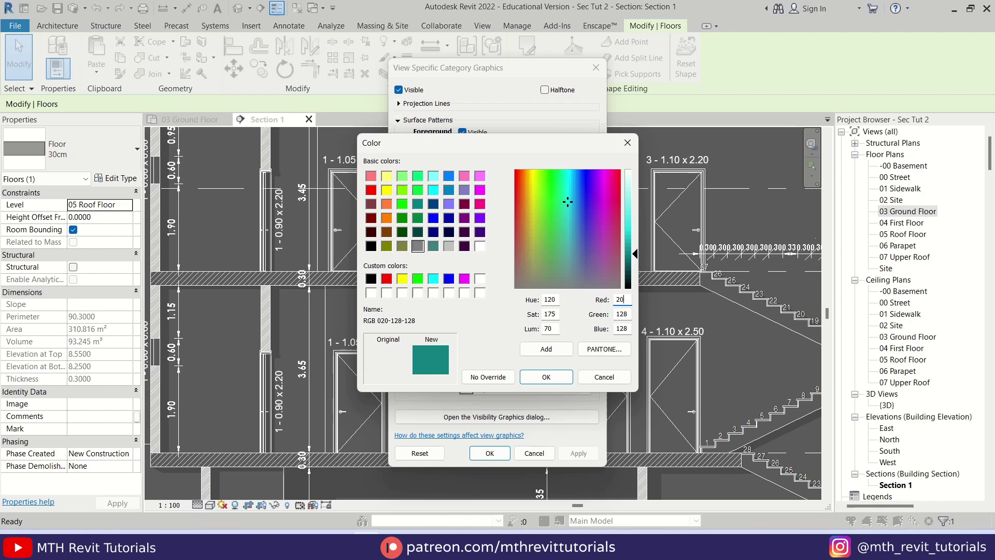
pyautogui.press('Tab')
pyautogui.write('203')
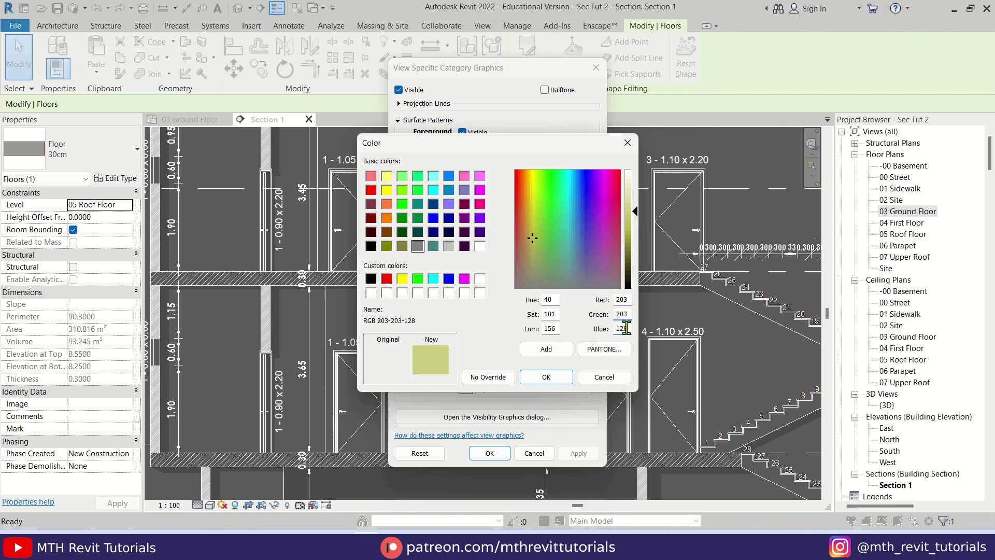
pyautogui.write('203')
pyautogui.click(560, 379)
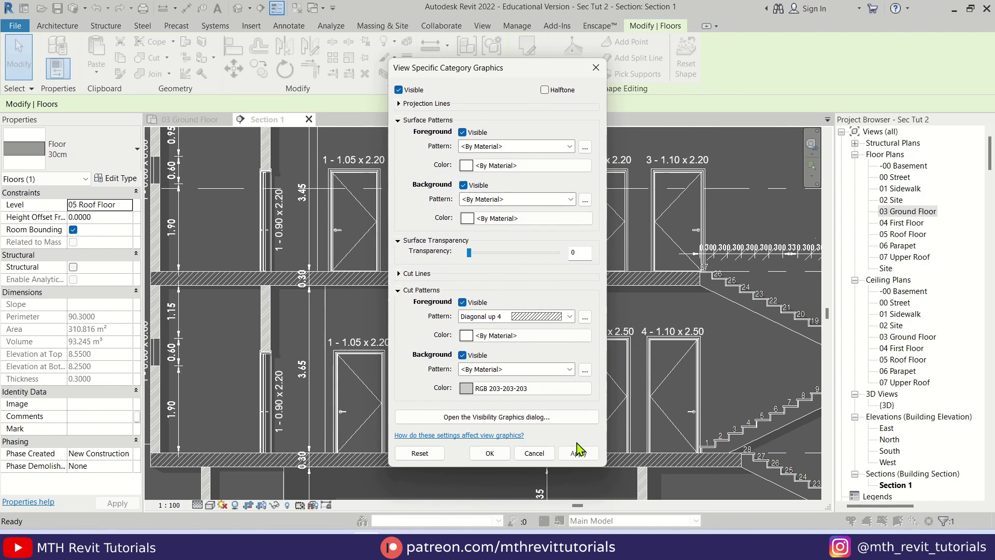
pyautogui.click(577, 454)
pyautogui.click(489, 454)
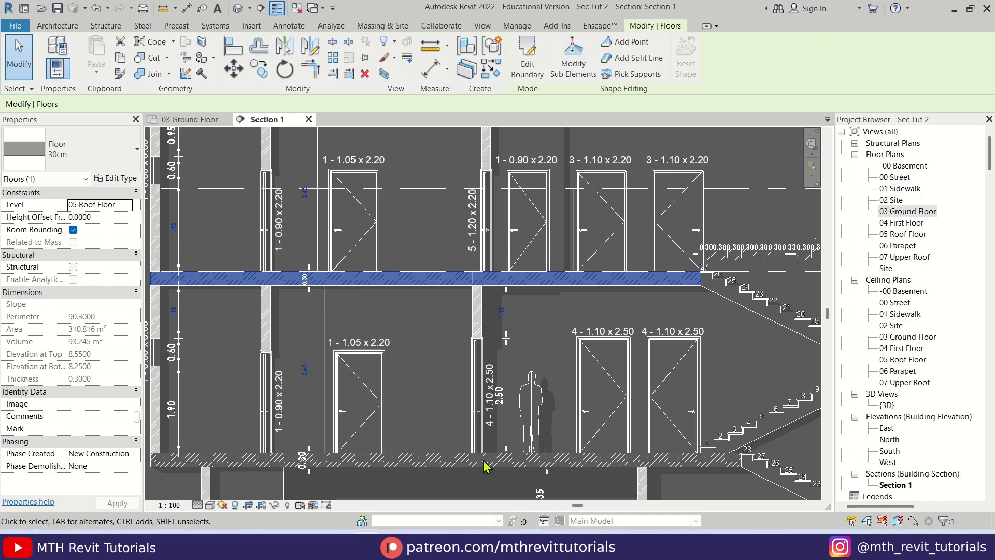
# - Reselect the cut floor slab and make its cut background pattern Solid fill
pyautogui.click(409, 440)
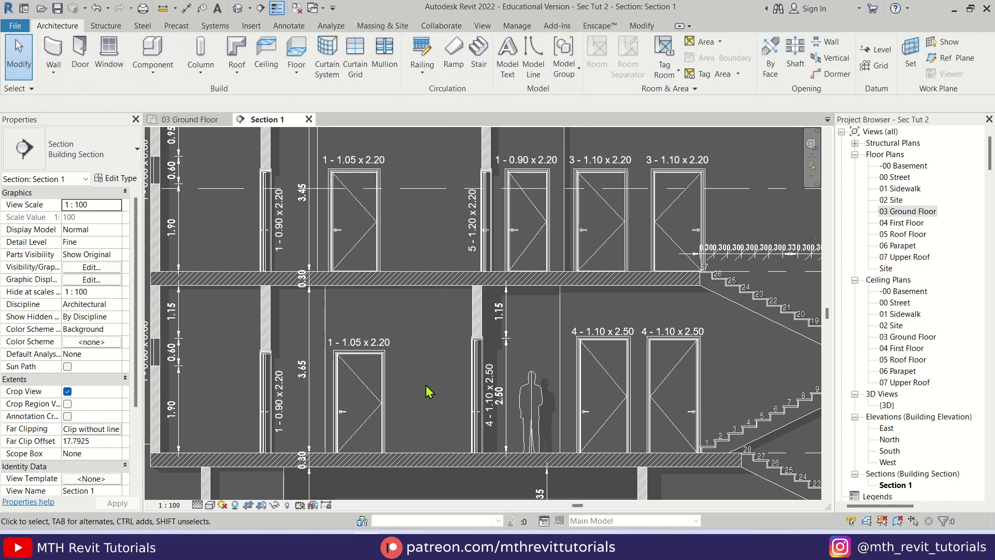
pyautogui.click(438, 285)
pyautogui.press('Escape')
pyautogui.click(438, 282)
pyautogui.rightClick(439, 282)
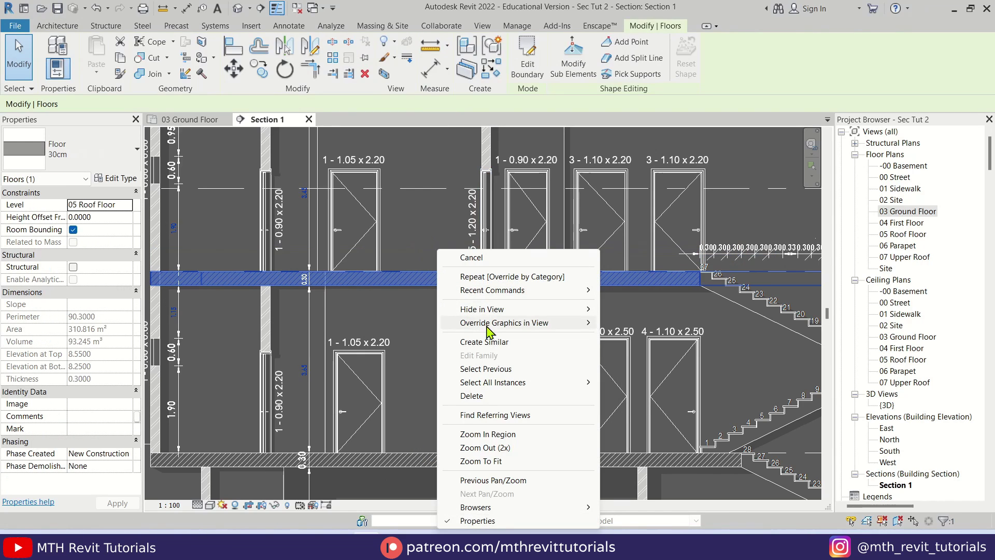
pyautogui.moveTo(515, 326)
pyautogui.click(654, 337)
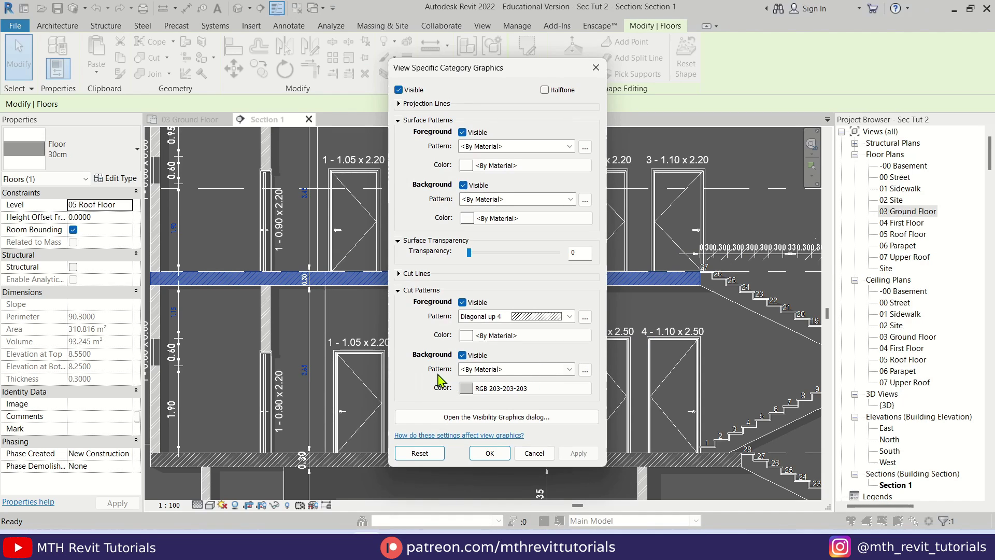
pyautogui.click(571, 370)
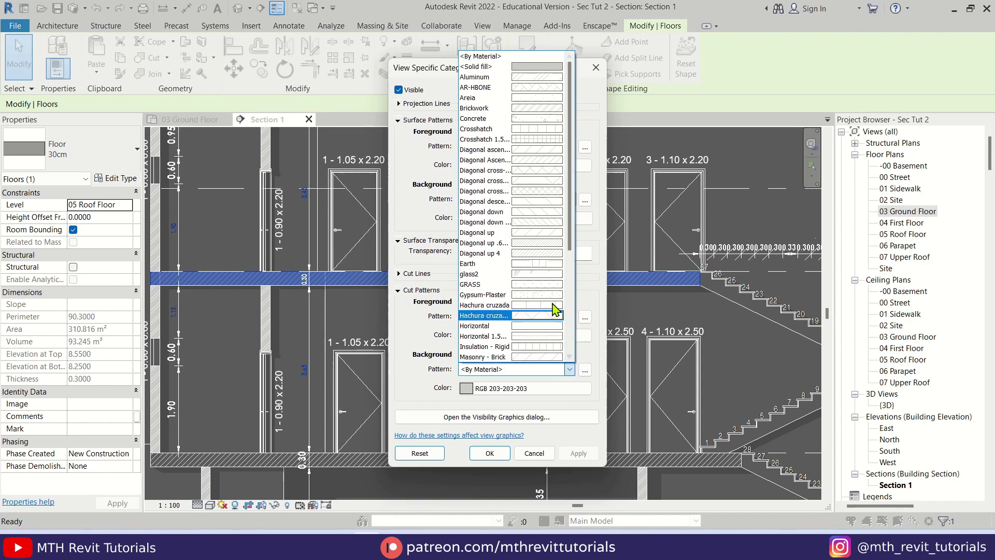
pyautogui.click(547, 69)
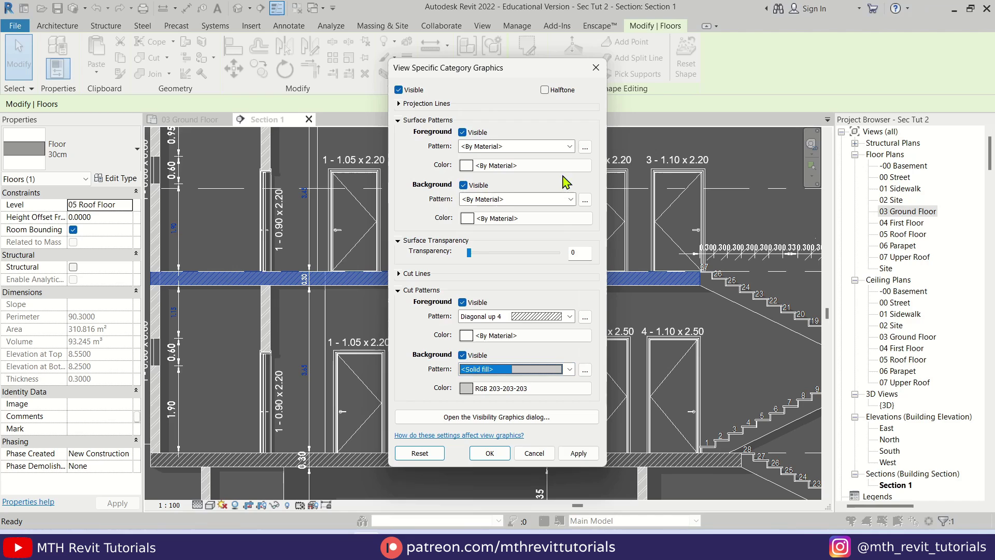
pyautogui.click(578, 452)
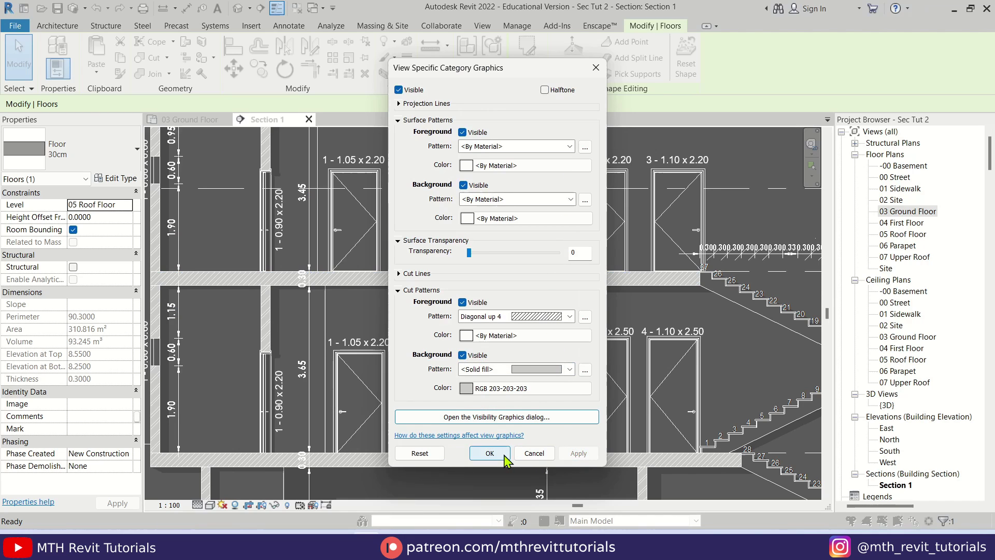
pyautogui.click(488, 453)
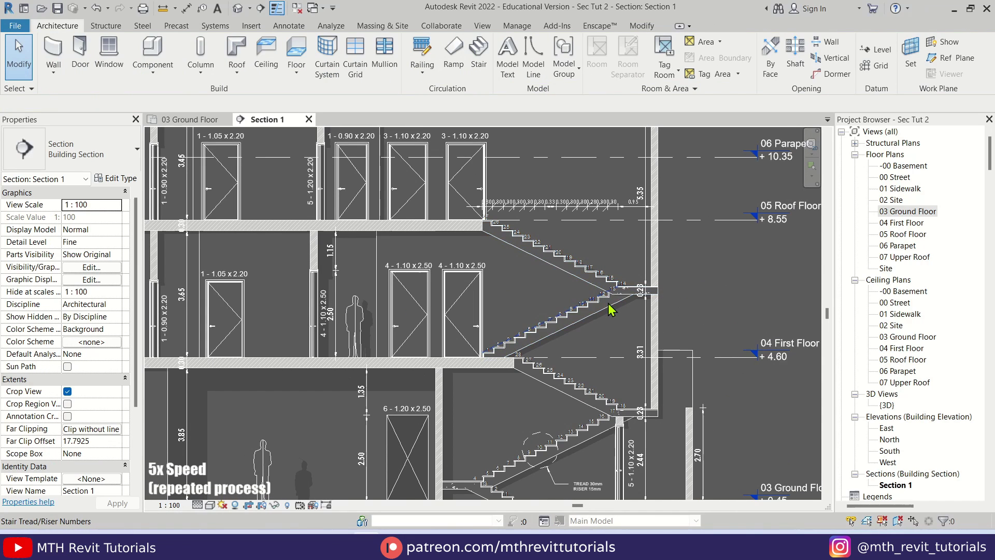
# - Override the stair category's cut foreground pattern to Diagonal up 4
pyautogui.rightClick(608, 307)
pyautogui.moveTo(715, 101)
pyautogui.click(793, 114)
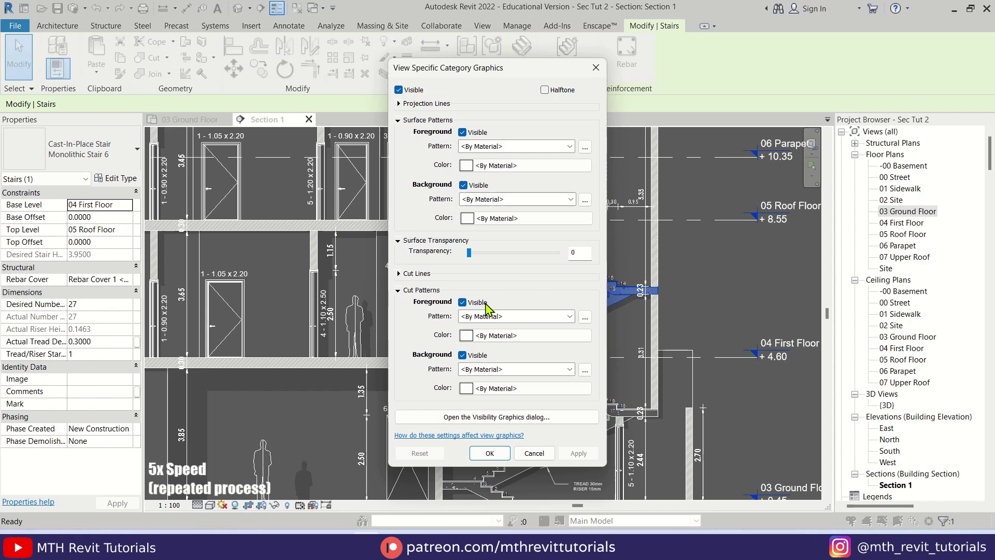
pyautogui.click(570, 316)
pyautogui.scroll(-3, 510, 155)
pyautogui.click(484, 37)
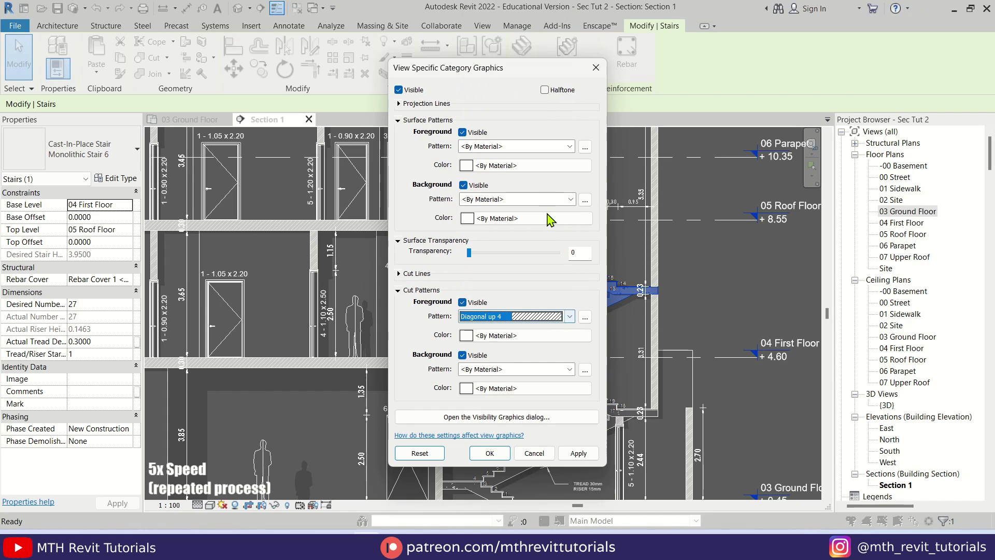
pyautogui.click(570, 316)
pyautogui.click(523, 327)
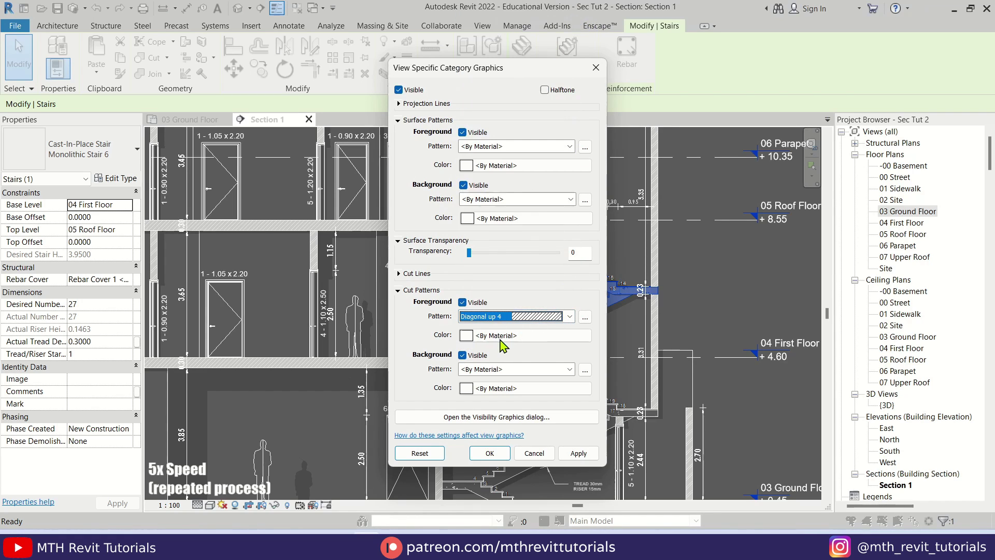
pyautogui.click(500, 335)
pyautogui.click(513, 356)
# - Give the stair cut a Solid fill background coloured RGB 203-203-203 and deselect
pyautogui.click(569, 369)
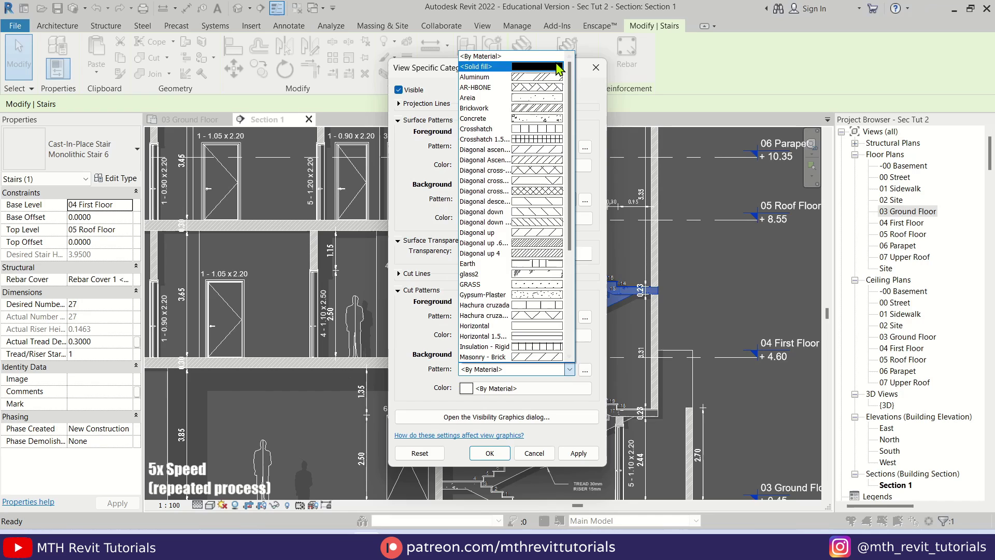
pyautogui.click(557, 67)
pyautogui.click(510, 388)
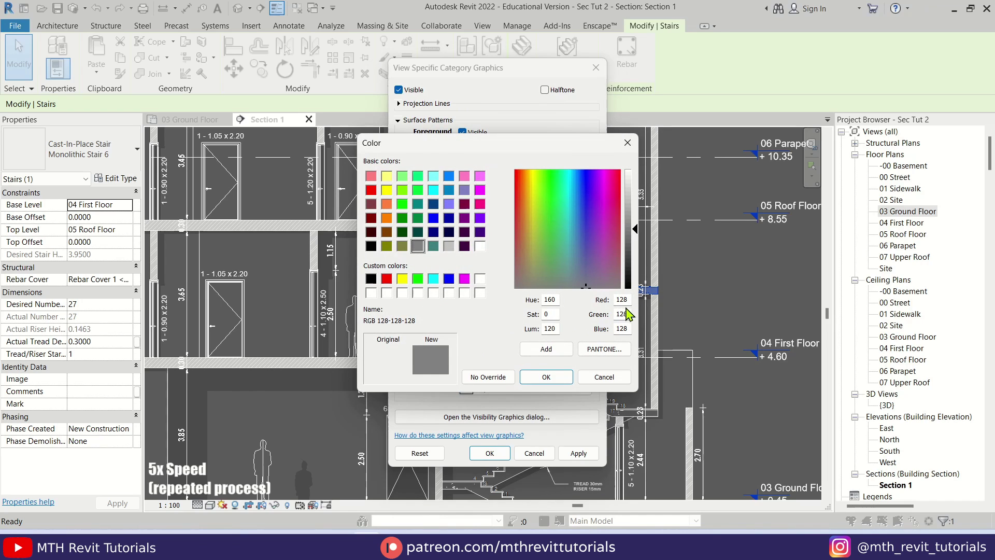
pyautogui.write('1')
pyautogui.write('203')
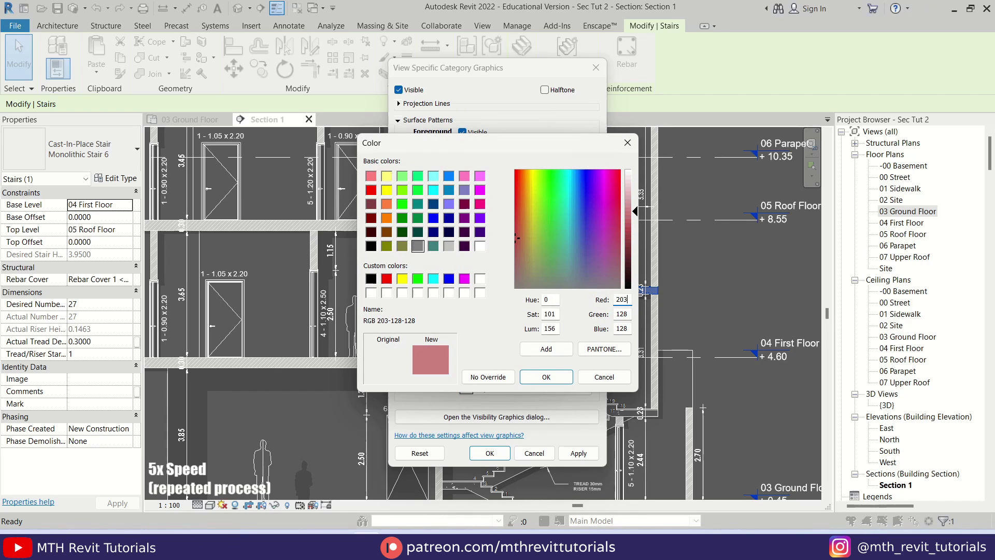
pyautogui.write('203')
pyautogui.press('Tab')
pyautogui.write('203')
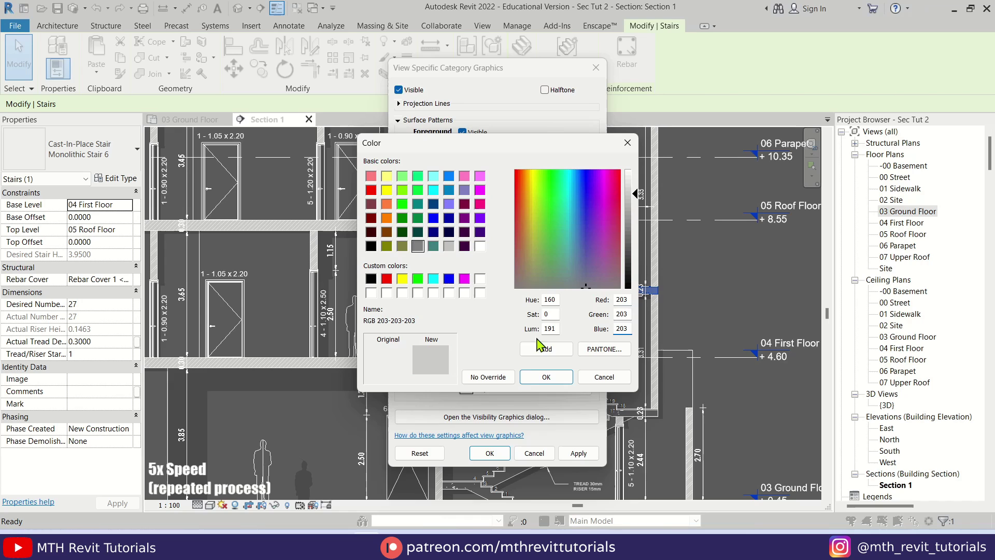
pyautogui.click(546, 376)
pyautogui.click(578, 453)
pyautogui.click(490, 453)
pyautogui.press('Escape')
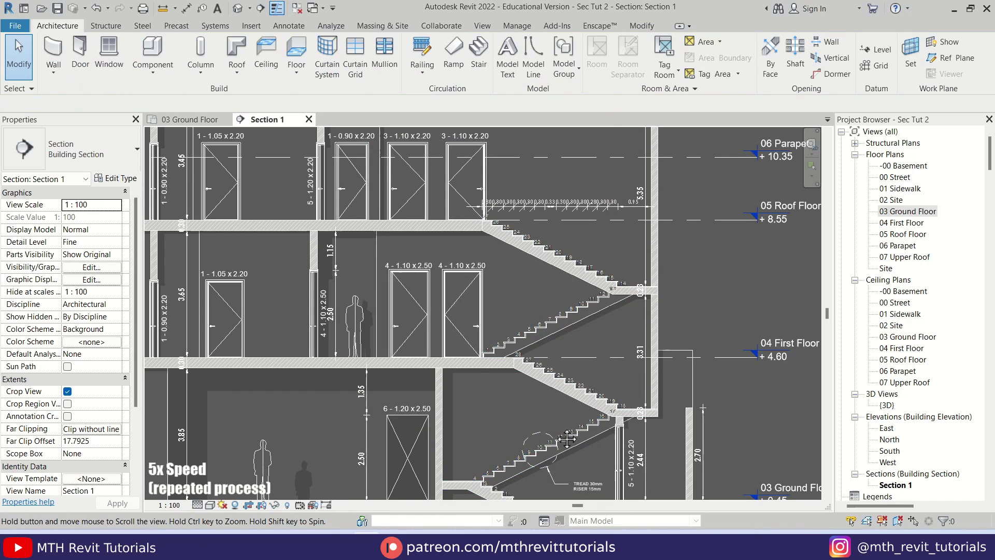
# - Pan and zoom to bring the stairs and level heads 03 to 07 into view
pyautogui.moveTo(567, 438); pyautogui.dragTo(567, 351, button='middle')
pyautogui.scroll(-3, 466, 378)
pyautogui.scroll(2, 358, 334)
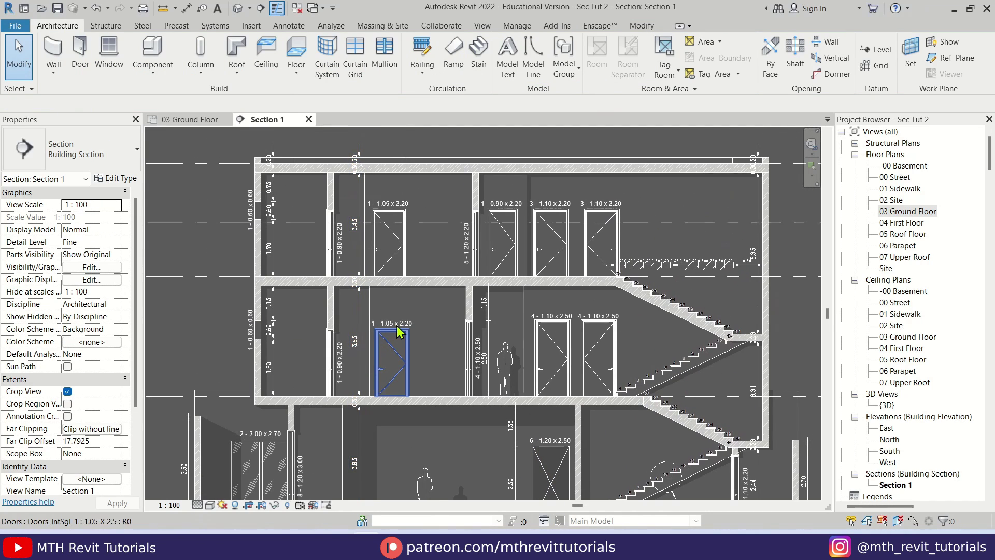
pyautogui.moveTo(740, 452); pyautogui.dragTo(489, 373, button='middle')
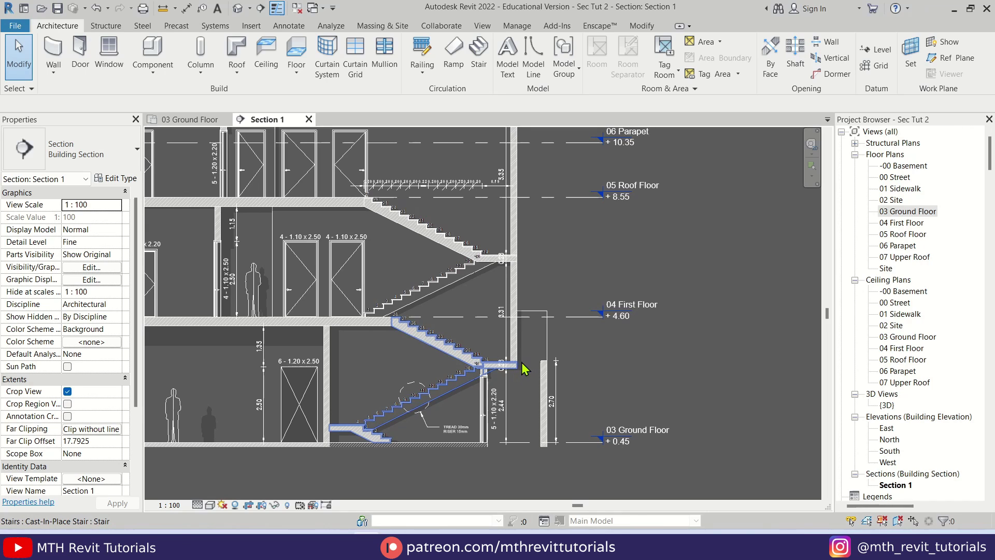
pyautogui.scroll(3, 482, 285)
pyautogui.moveTo(635, 310); pyautogui.dragTo(387, 436, button='middle')
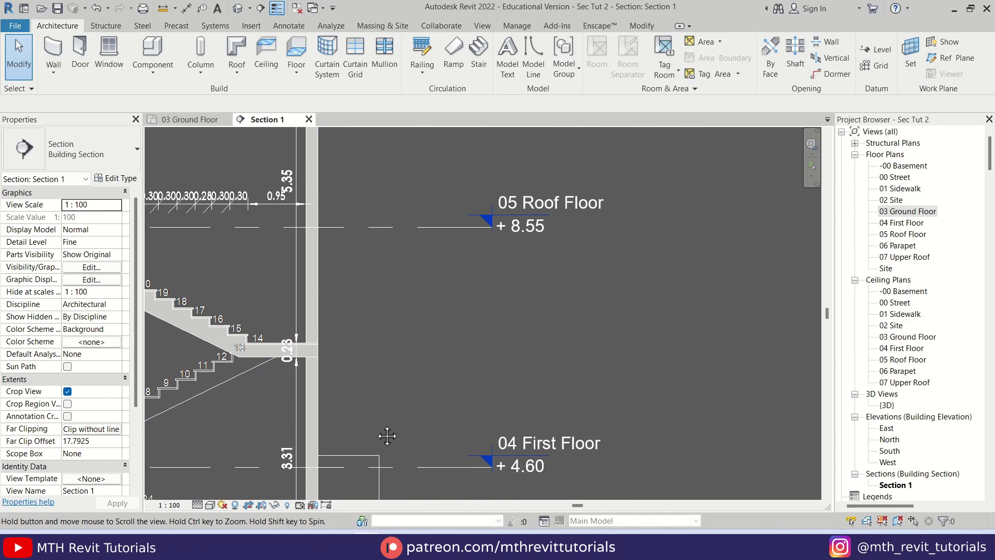
pyautogui.moveTo(471, 305); pyautogui.dragTo(473, 171, button='middle')
pyautogui.scroll(2, 499, 370)
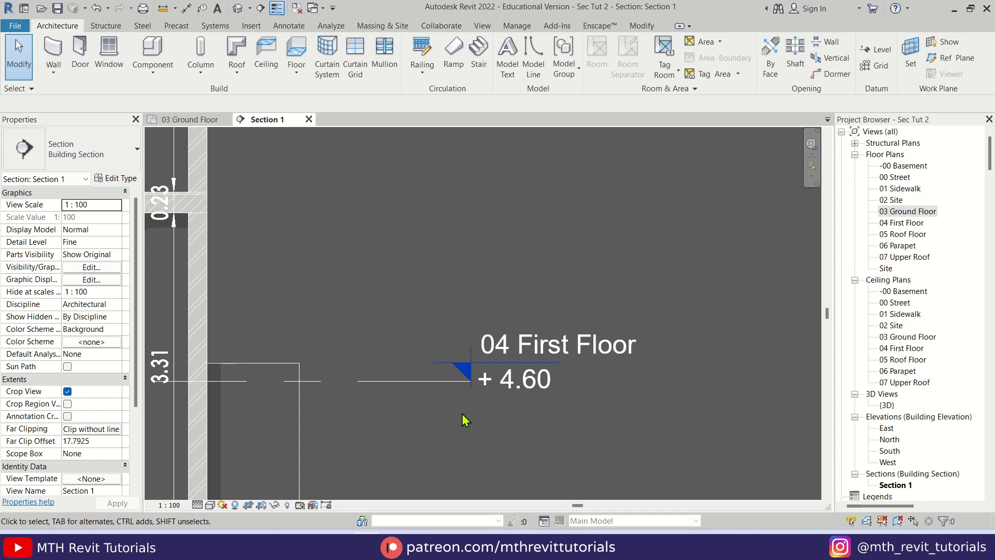
pyautogui.scroll(-5, 462, 420)
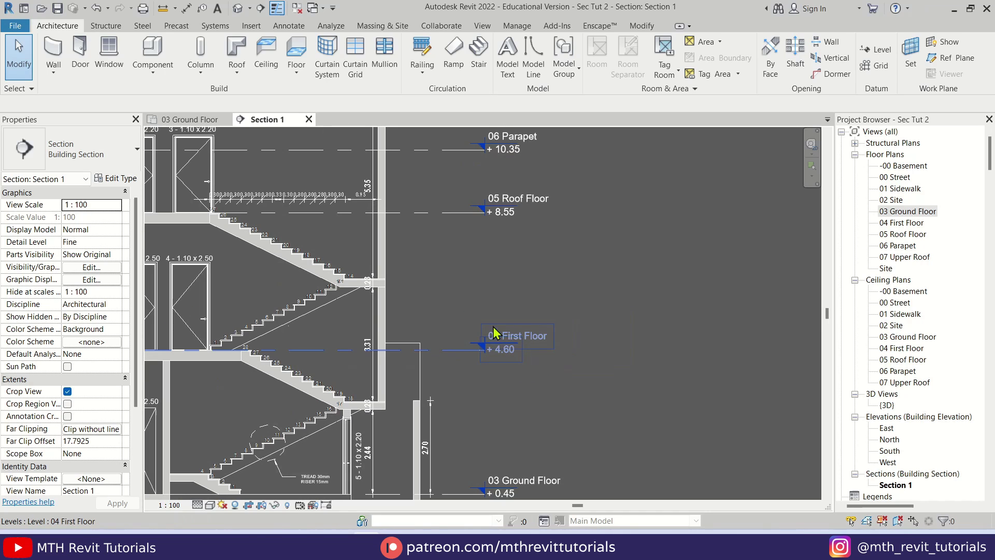
pyautogui.moveTo(498, 246); pyautogui.dragTo(457, 384, button='middle')
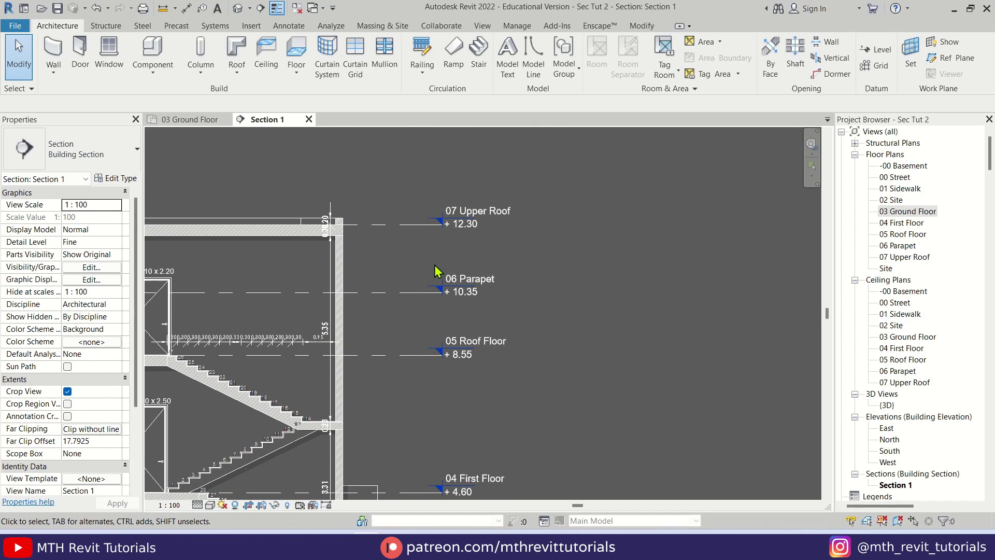
# - Drag the 07 Upper Roof level's right end further right so the level heads clear the building
pyautogui.click(419, 234)
pyautogui.moveTo(444, 233); pyautogui.dragTo(561, 242, button='middle')
pyautogui.moveTo(579, 239); pyautogui.dragTo(639, 239)
pyautogui.click(537, 259)
pyautogui.scroll(-1, 537, 259)
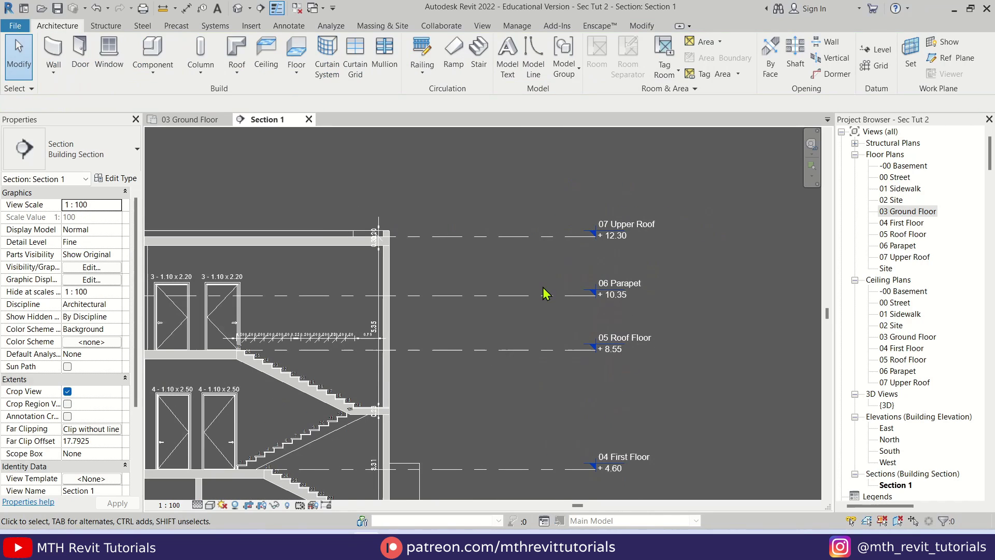
pyautogui.scroll(3, 545, 293)
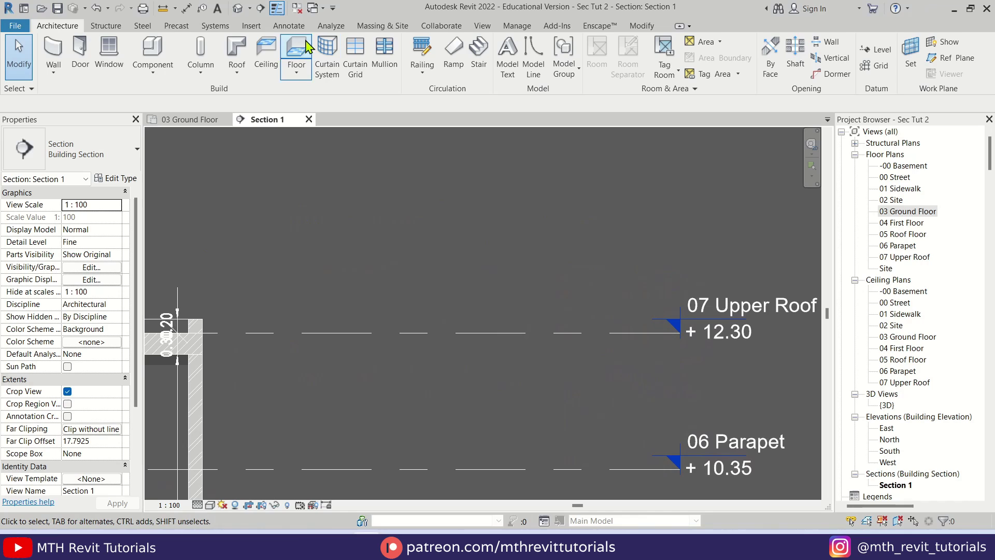
# - Start a Filled Region and sketch triangle boundary lines on the 07 Upper Roof level line
pyautogui.click(289, 26)
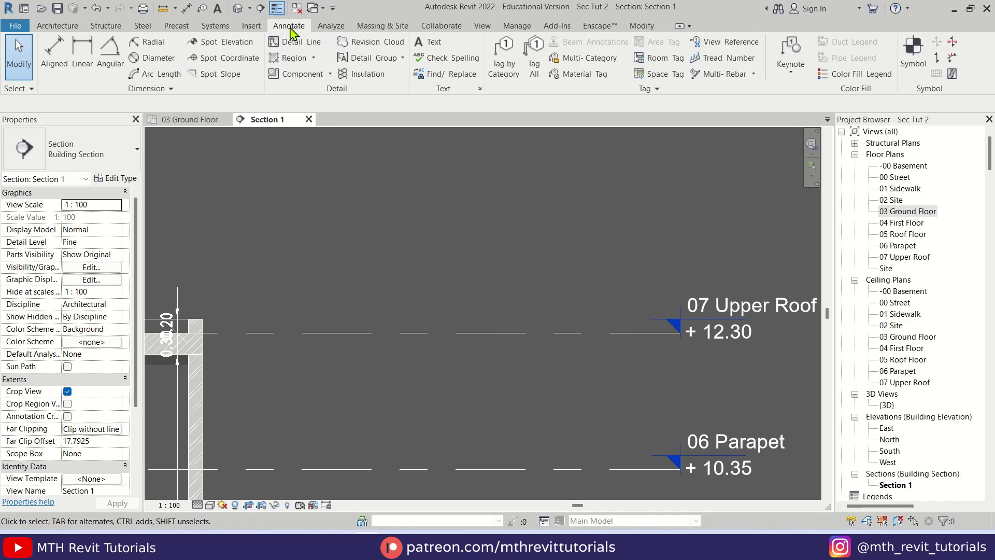
pyautogui.click(315, 59)
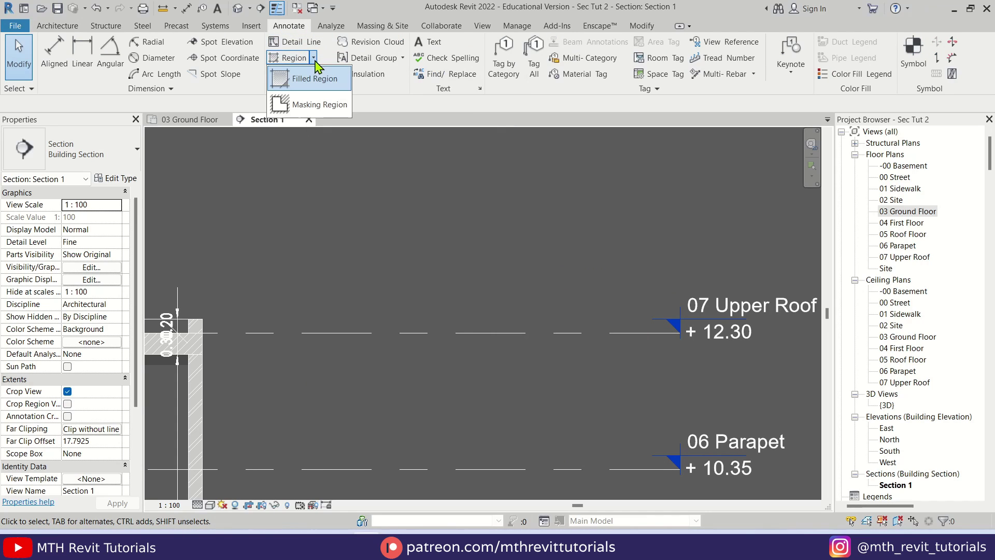
pyautogui.click(329, 80)
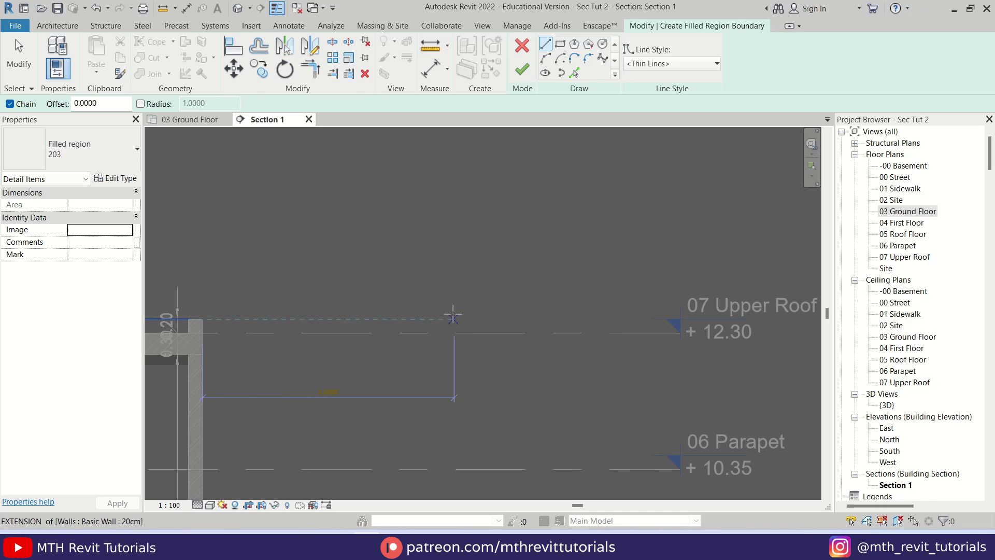
pyautogui.click(408, 331)
pyautogui.scroll(2, 422, 324)
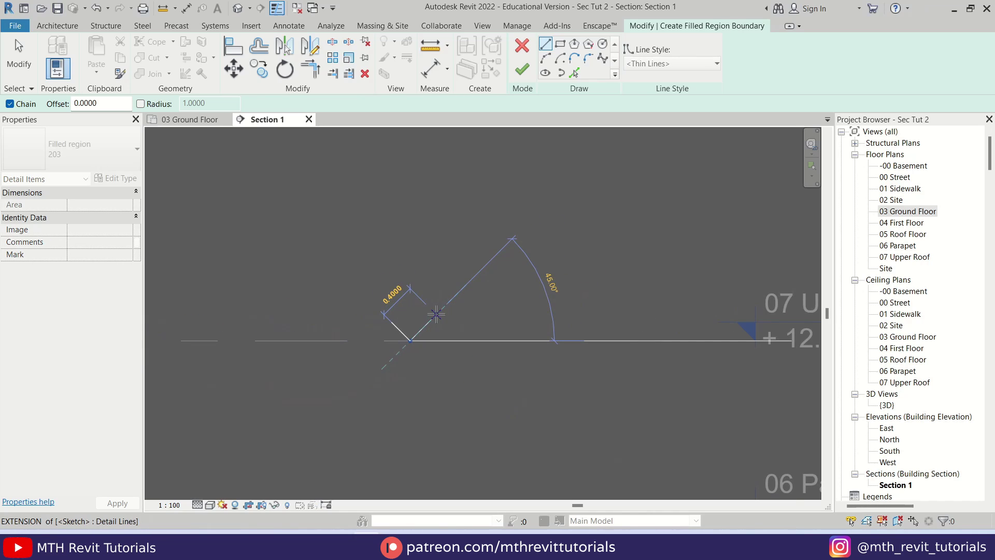
pyautogui.rightClick(440, 261)
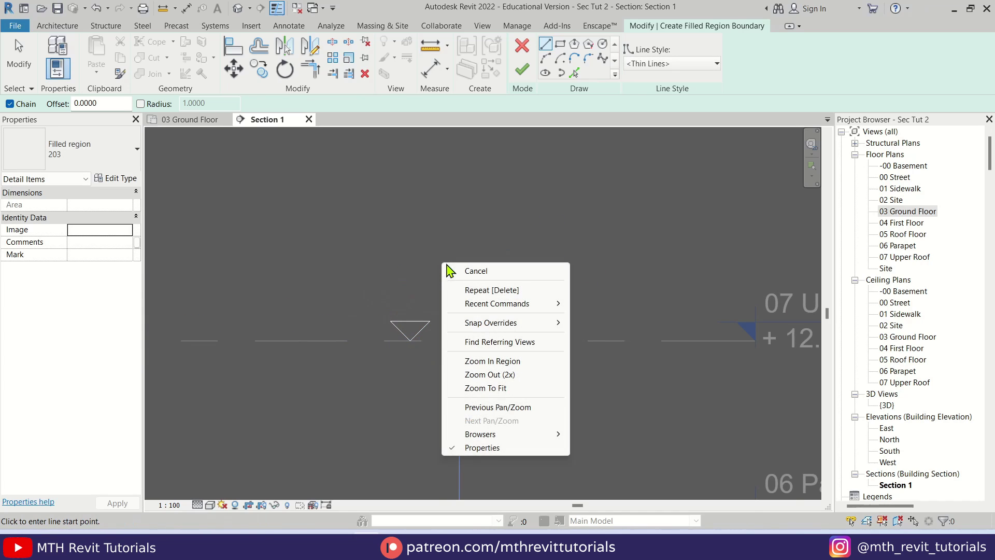
pyautogui.click(461, 271)
pyautogui.rightClick(461, 273)
pyautogui.click(476, 280)
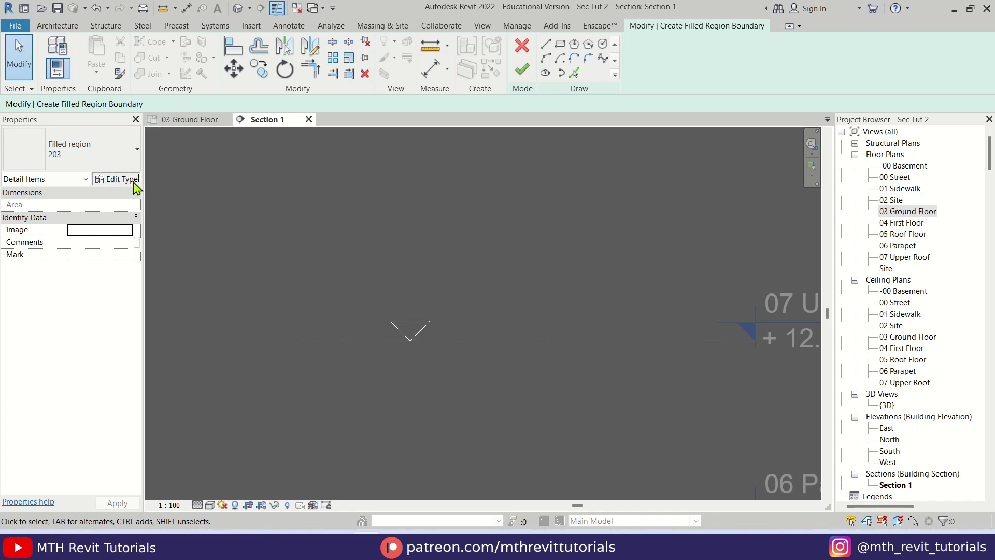
# - Duplicate the filled region type as 'White - Sec' with a solid fill pattern coloured white
pyautogui.click(116, 178)
pyautogui.click(648, 136)
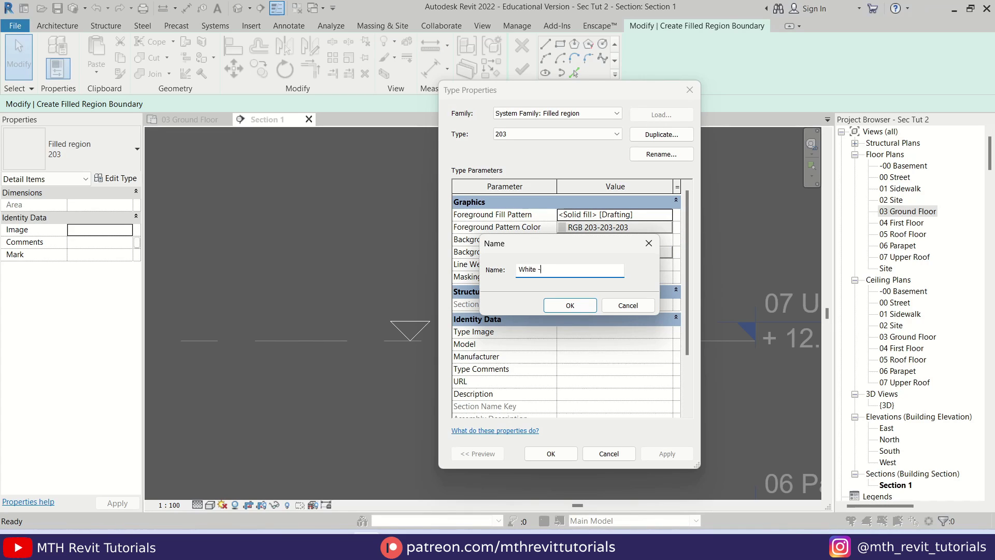
pyautogui.click(586, 305)
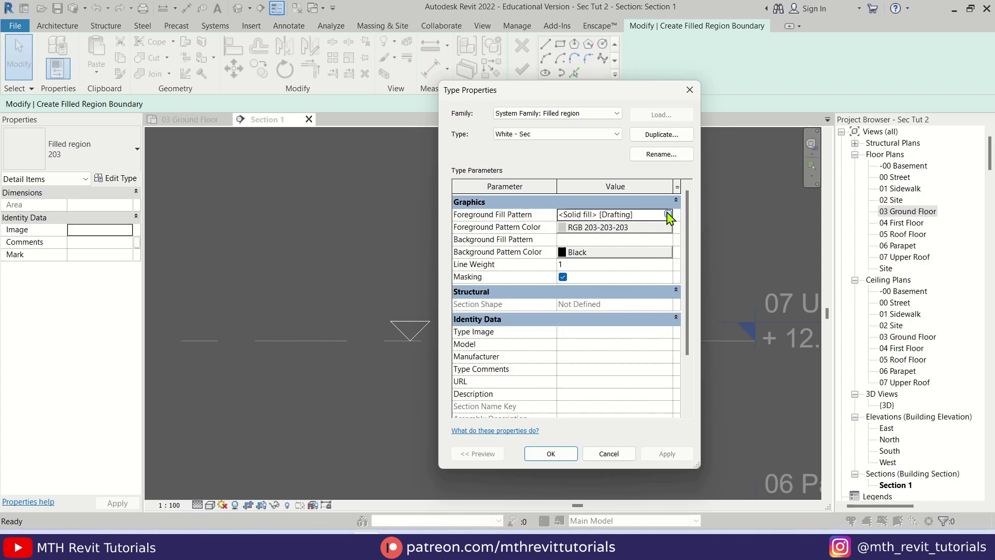
pyautogui.click(668, 214)
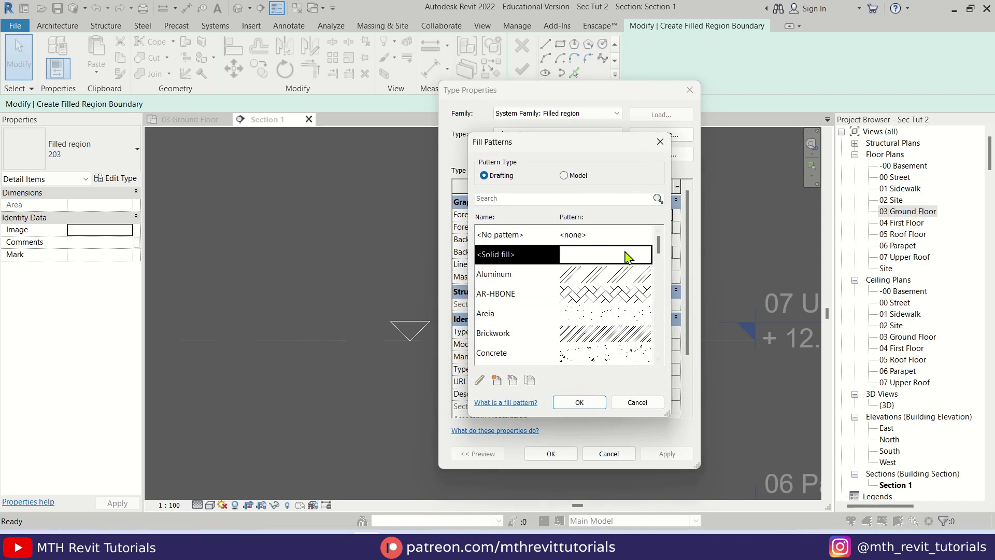
pyautogui.click(576, 403)
pyautogui.click(595, 229)
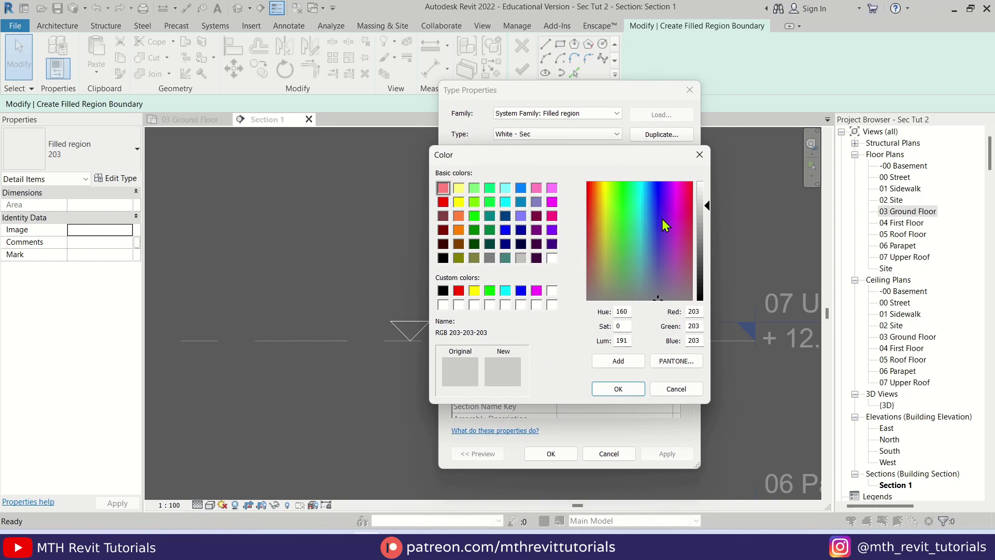
pyautogui.moveTo(702, 201); pyautogui.dragTo(702, 182)
pyautogui.click(626, 388)
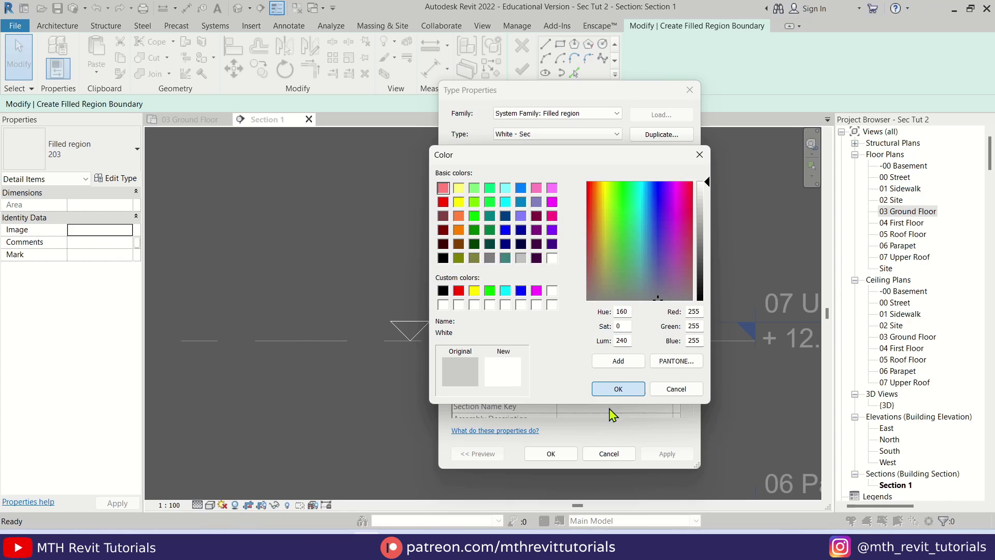
pyautogui.click(550, 454)
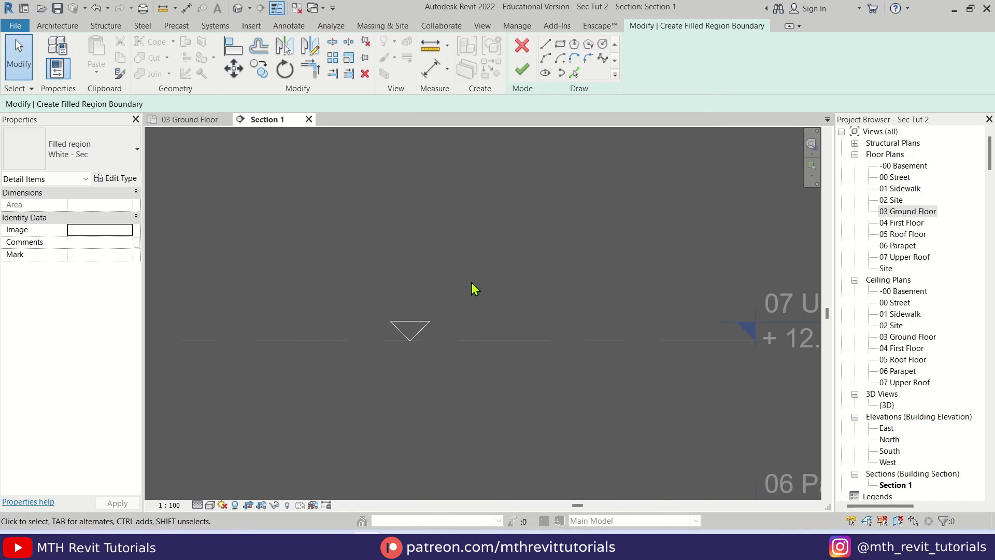
# - Finish the triangular filled region, then reselect the triangle
pyautogui.click(522, 71)
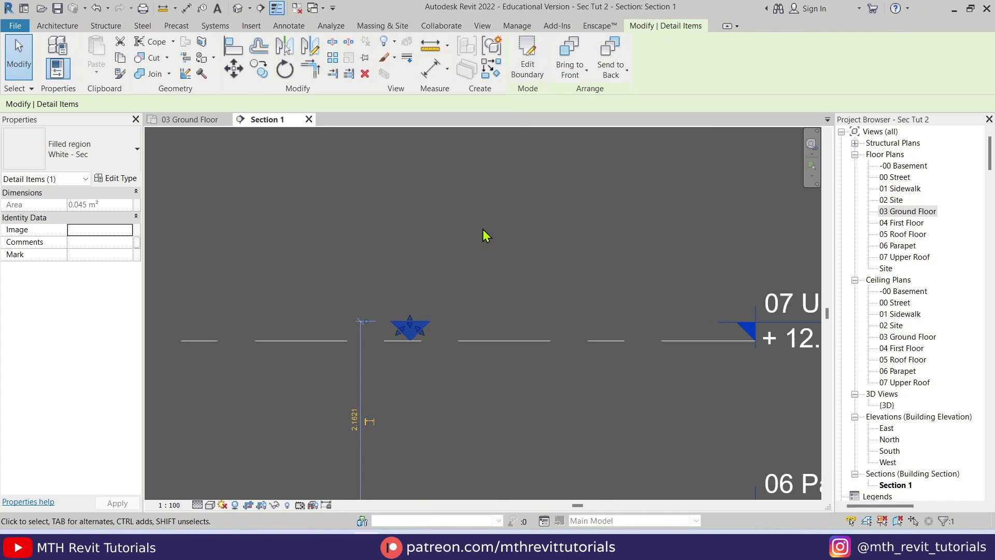
pyautogui.click(461, 384)
pyautogui.scroll(2, 422, 359)
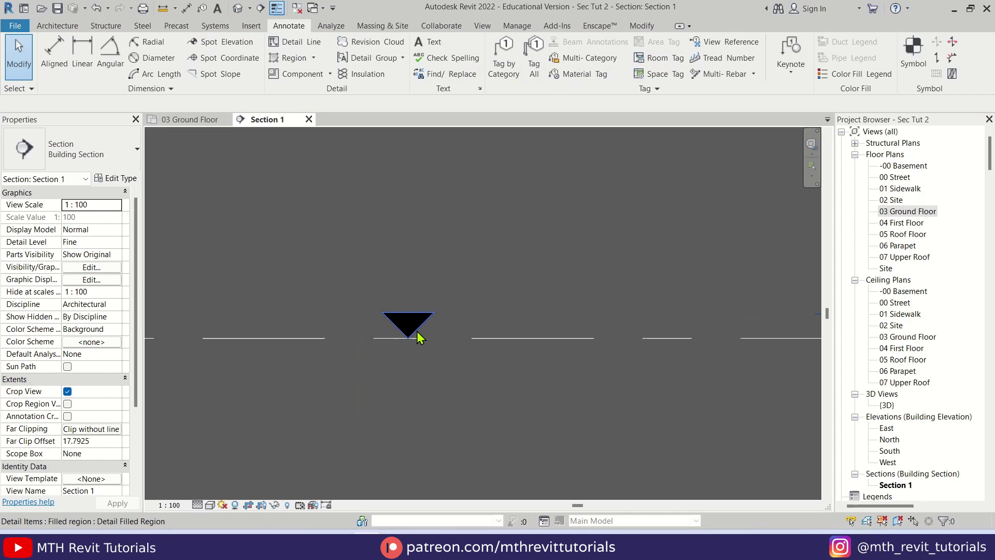
pyautogui.click(418, 337)
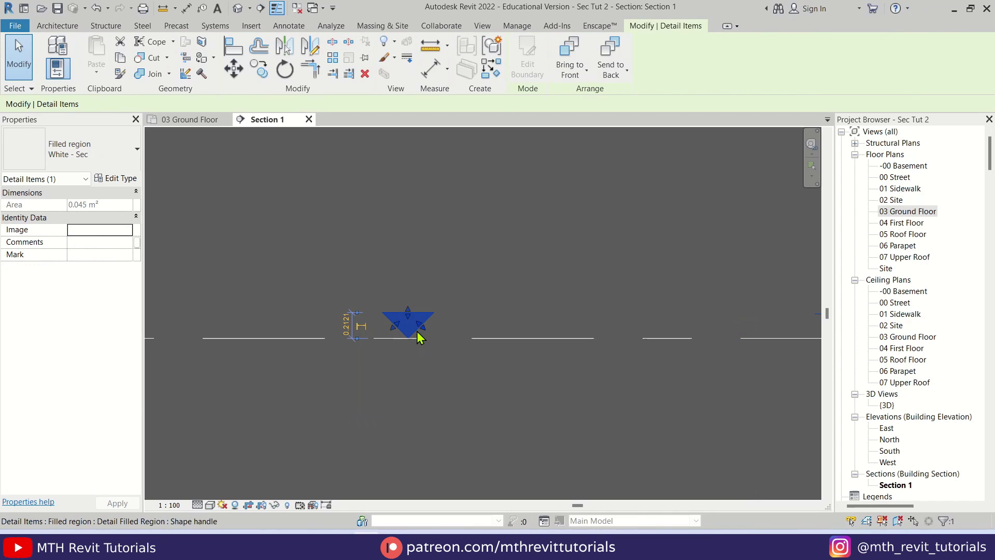
pyautogui.click(418, 371)
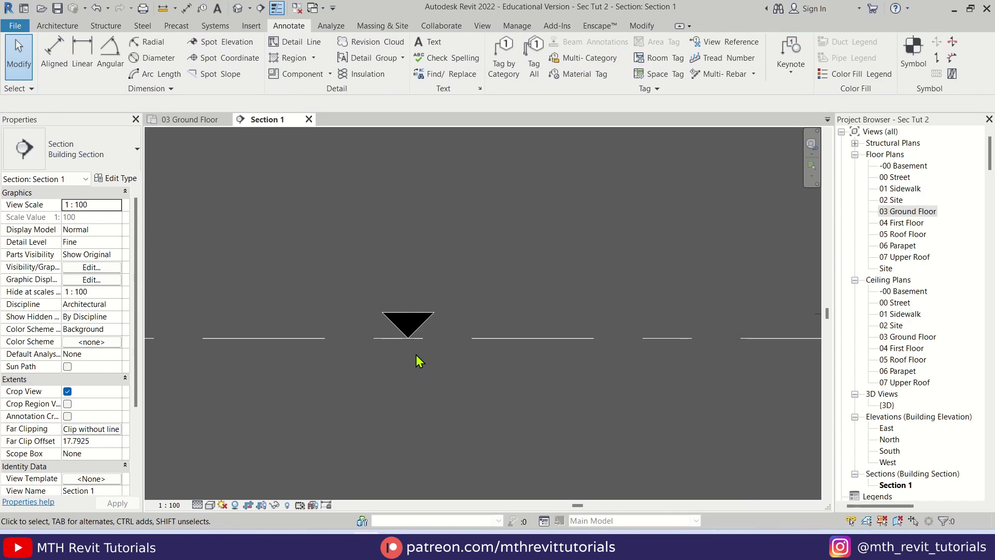
pyautogui.scroll(-3, 416, 355)
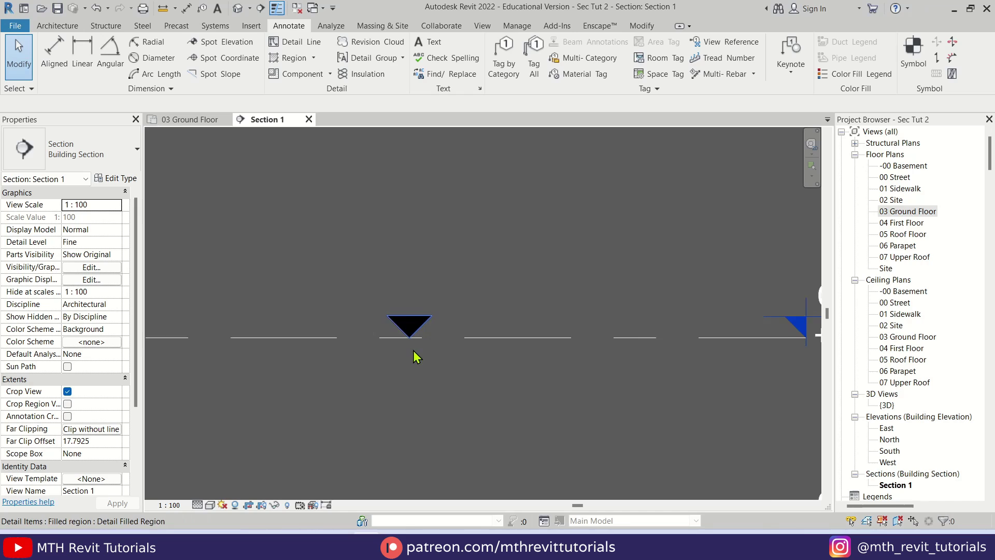
pyautogui.scroll(2, 422, 355)
pyautogui.click(403, 334)
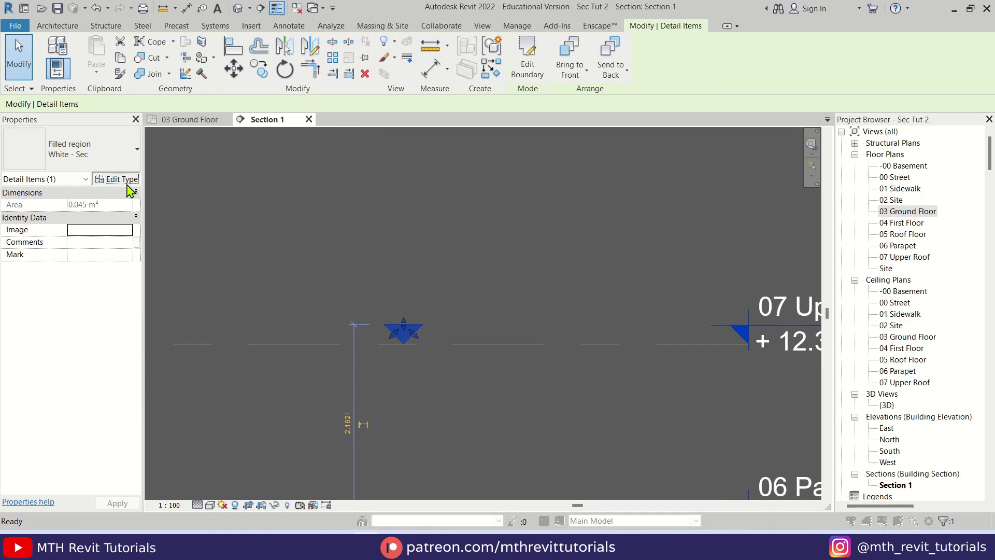
# - Change the White - Sec foreground fill colour to black and clear the selection
pyautogui.click(117, 178)
pyautogui.click(611, 230)
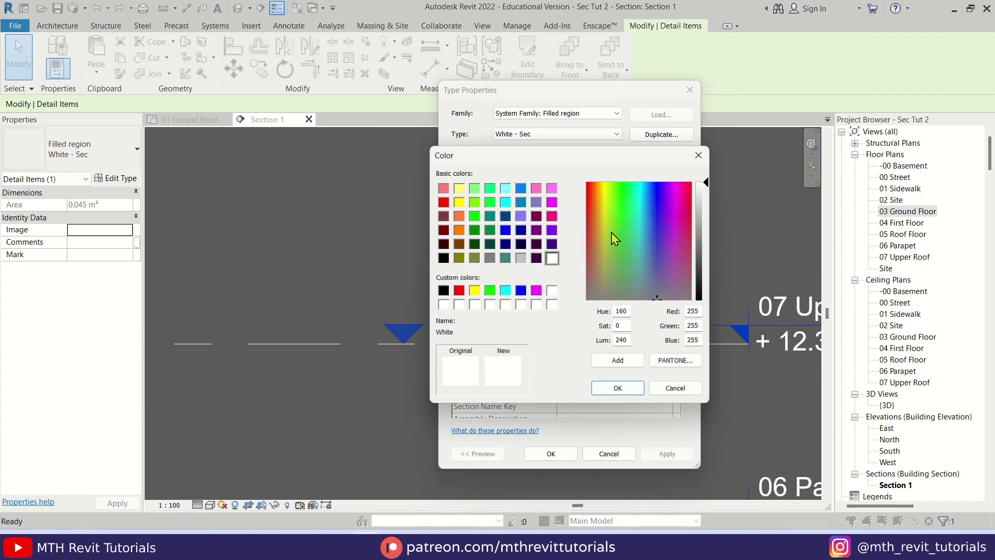
pyautogui.moveTo(701, 216); pyautogui.dragTo(706, 304)
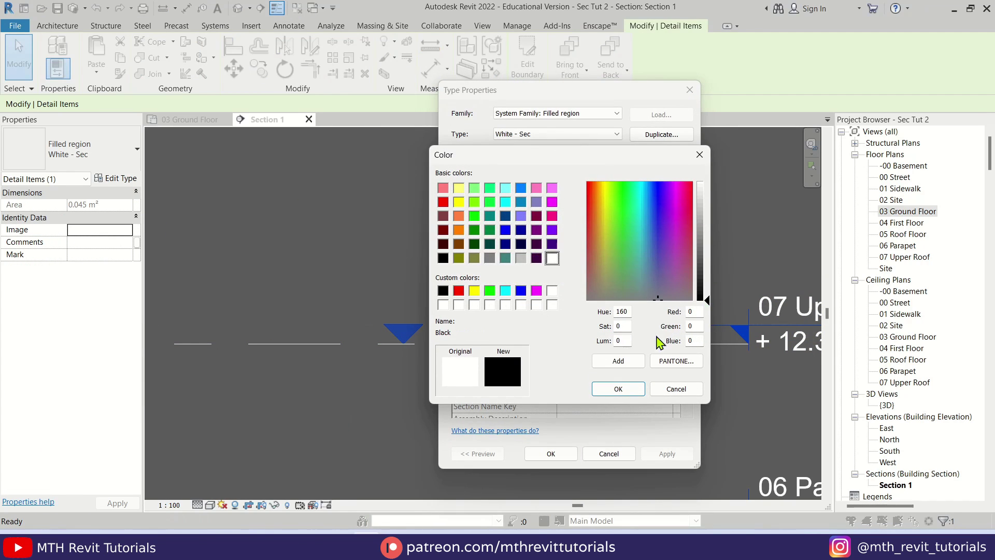
pyautogui.click(637, 390)
pyautogui.click(564, 454)
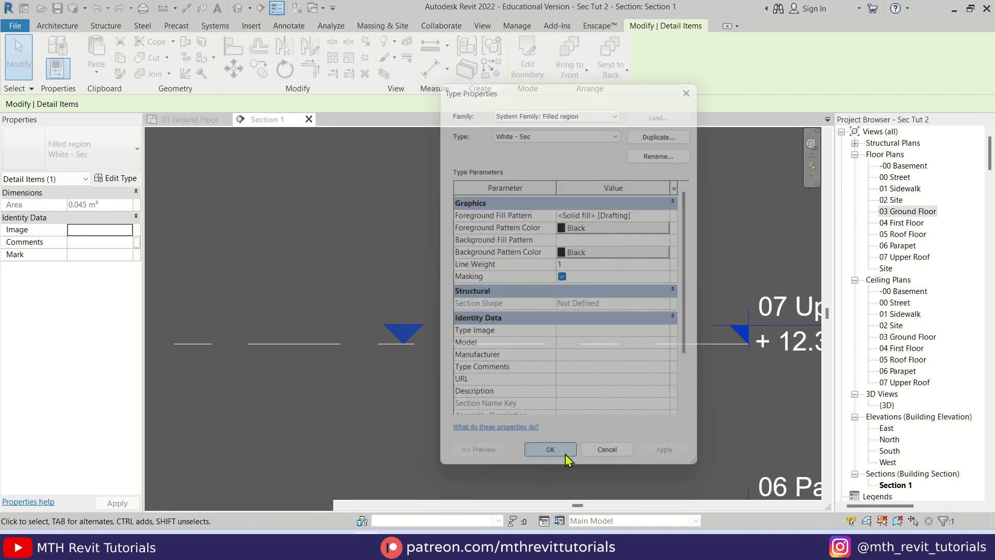
pyautogui.press('Escape')
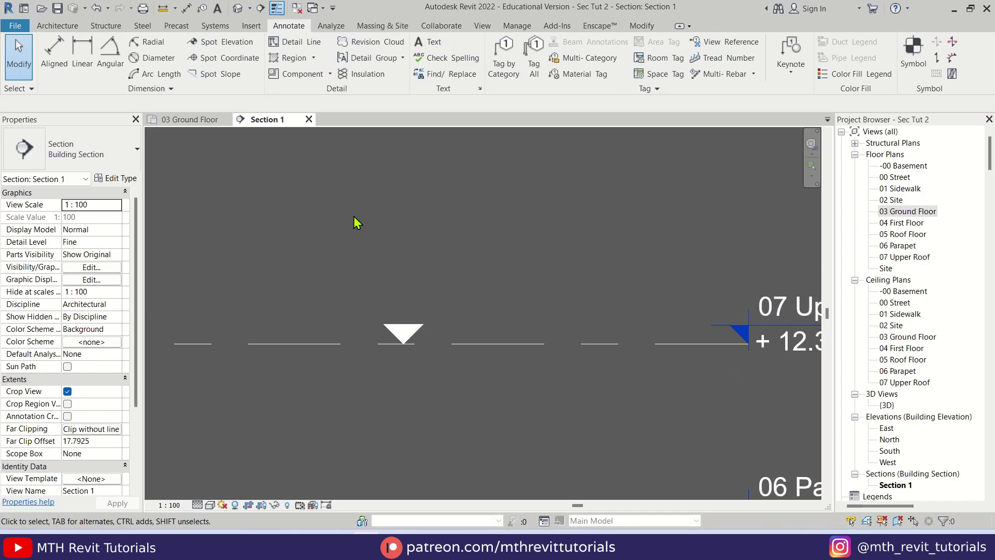
# - Draw an Overhead-style detail line across the triangle
pyautogui.click(294, 42)
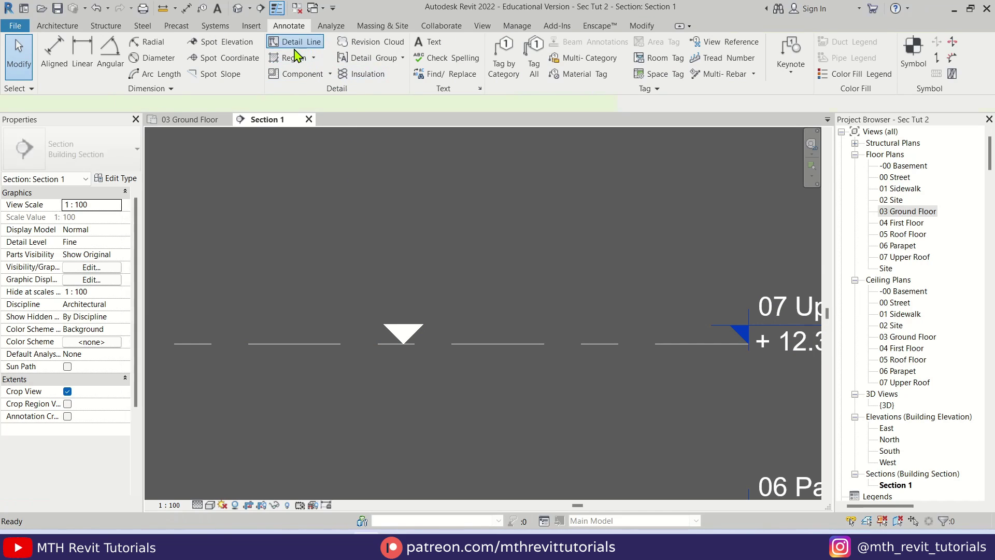
pyautogui.click(357, 324)
pyautogui.click(505, 324)
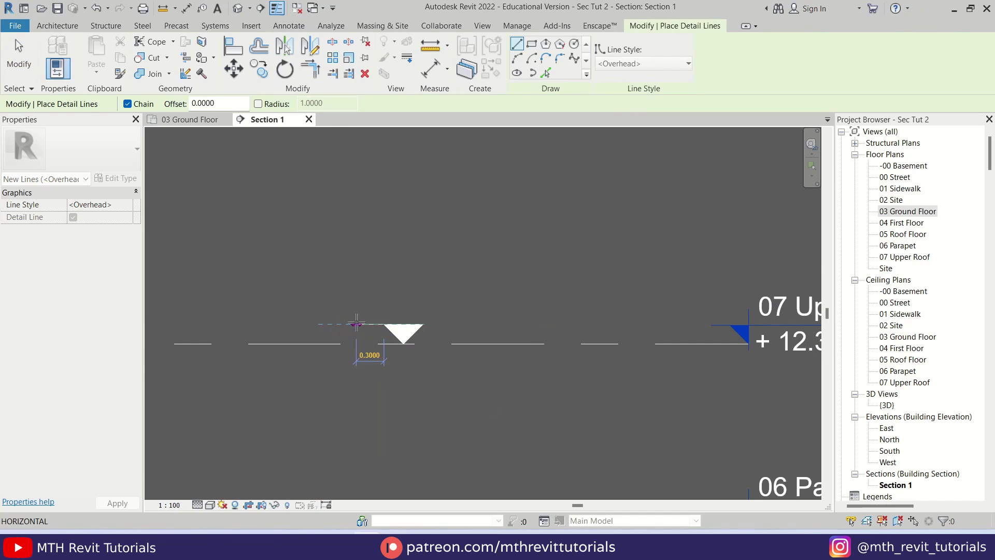
pyautogui.press('Escape')
pyautogui.press('Escape')
pyautogui.click(450, 362)
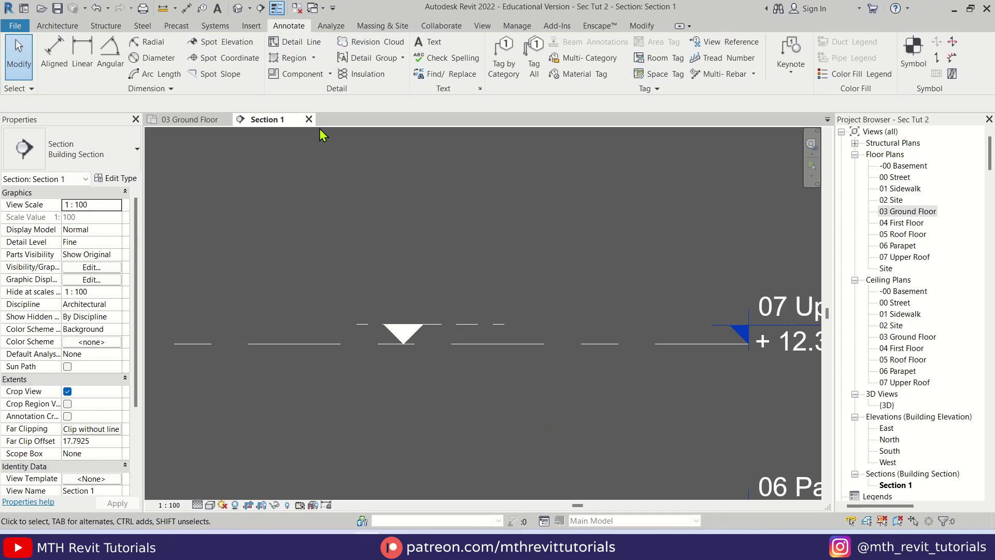
# - Place a type 1 text note reading '07 Upper Roof' above the triangle
pyautogui.click(223, 13)
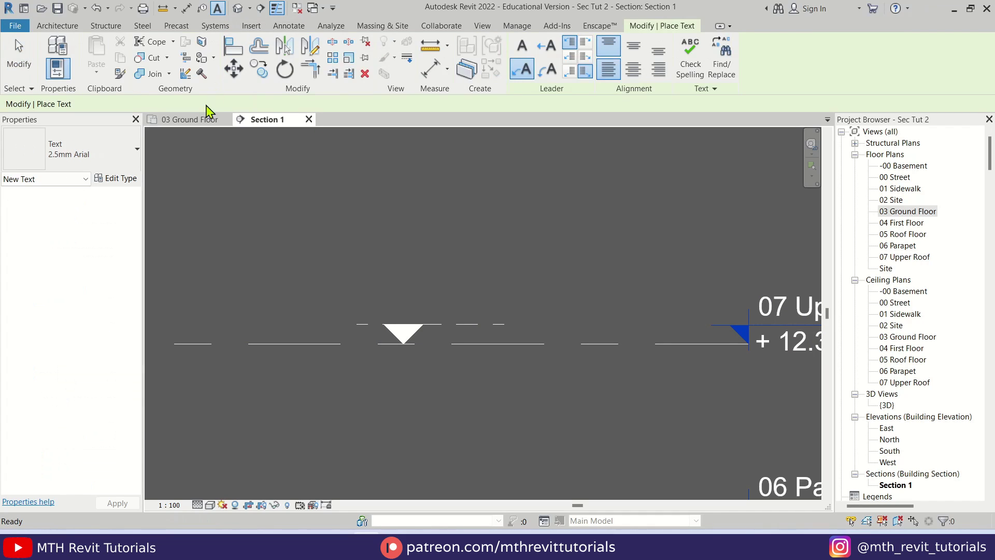
pyautogui.click(126, 153)
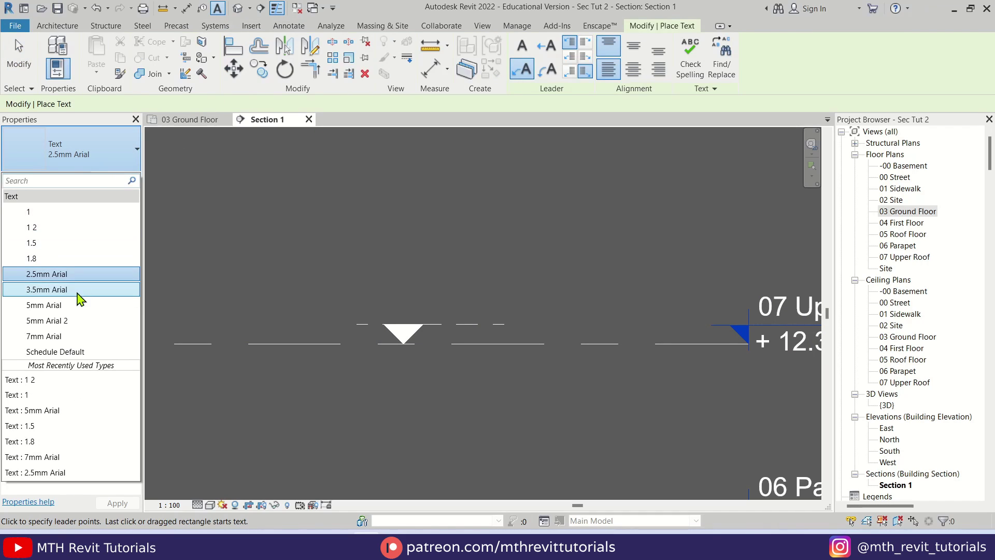
pyautogui.click(58, 213)
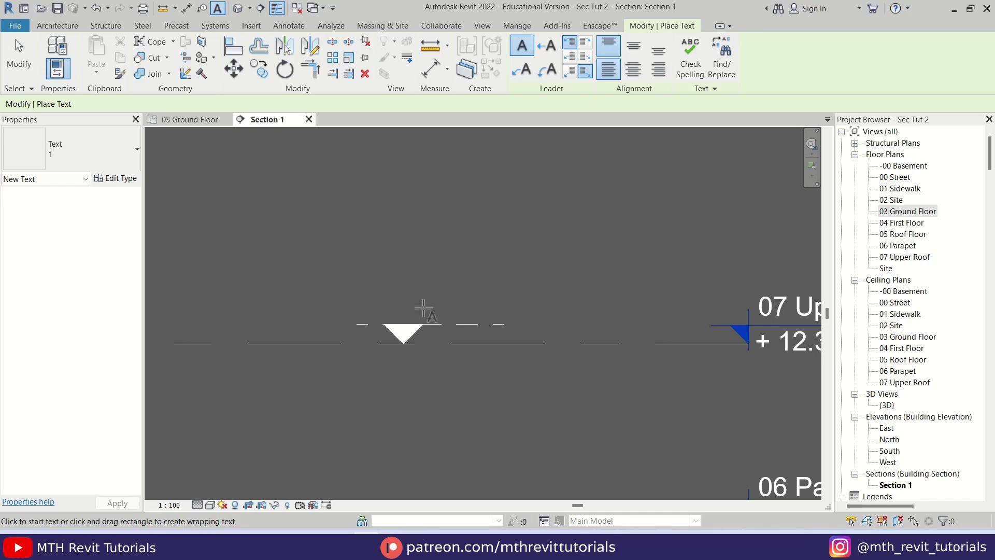
pyautogui.click(422, 306)
pyautogui.scroll(-1, 482, 342)
pyautogui.scroll(1, 483, 343)
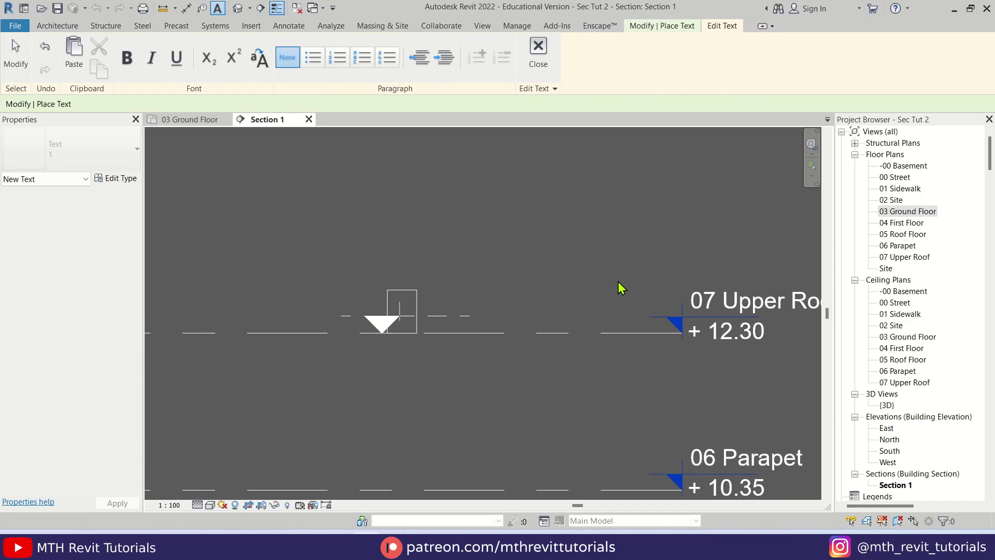
pyautogui.scroll(-1, 622, 311)
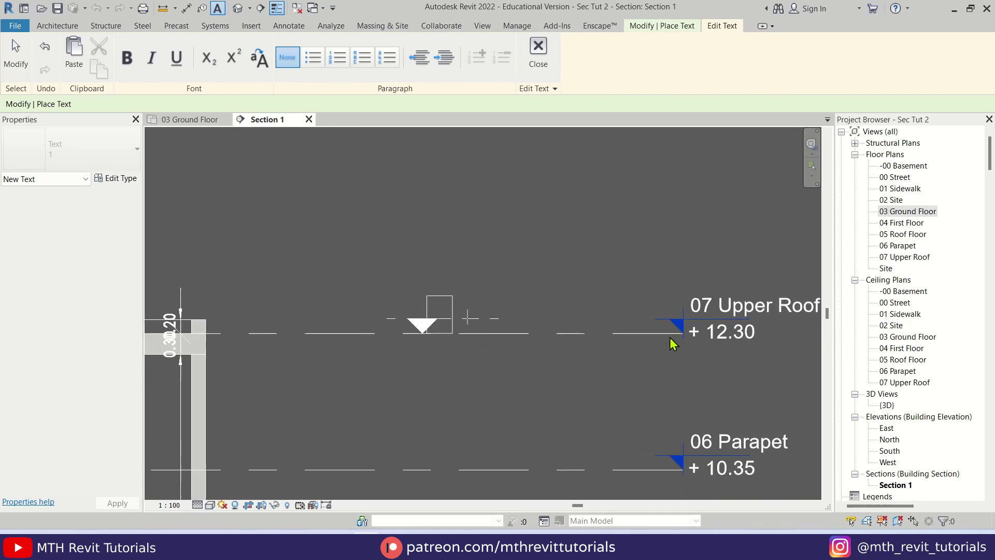
pyautogui.write('07 Upper Roof')
pyautogui.click(762, 347)
pyautogui.scroll(3, 445, 335)
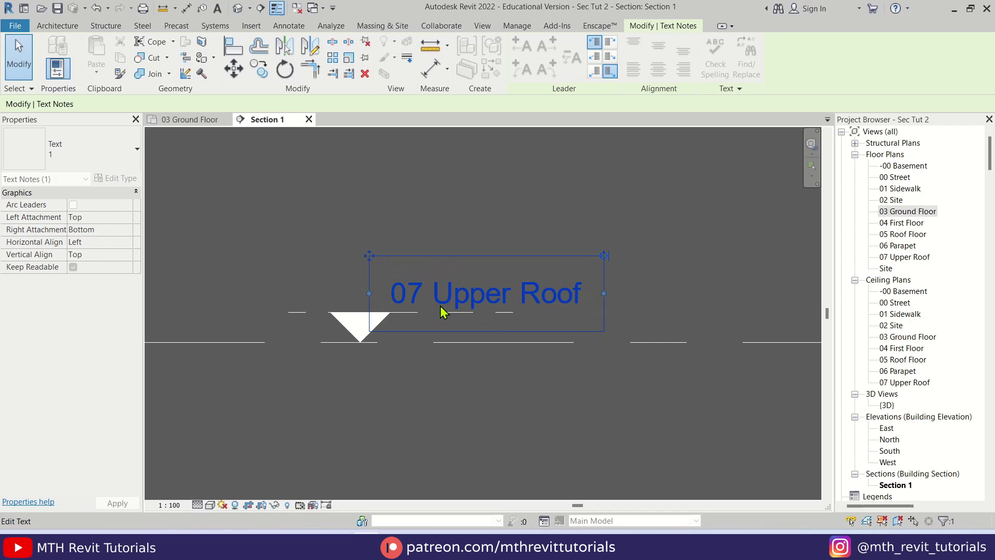
# - Copy the '07 Upper Roof' note just below the original with MV
pyautogui.press('m')
pyautogui.press('v')
pyautogui.click(493, 215)
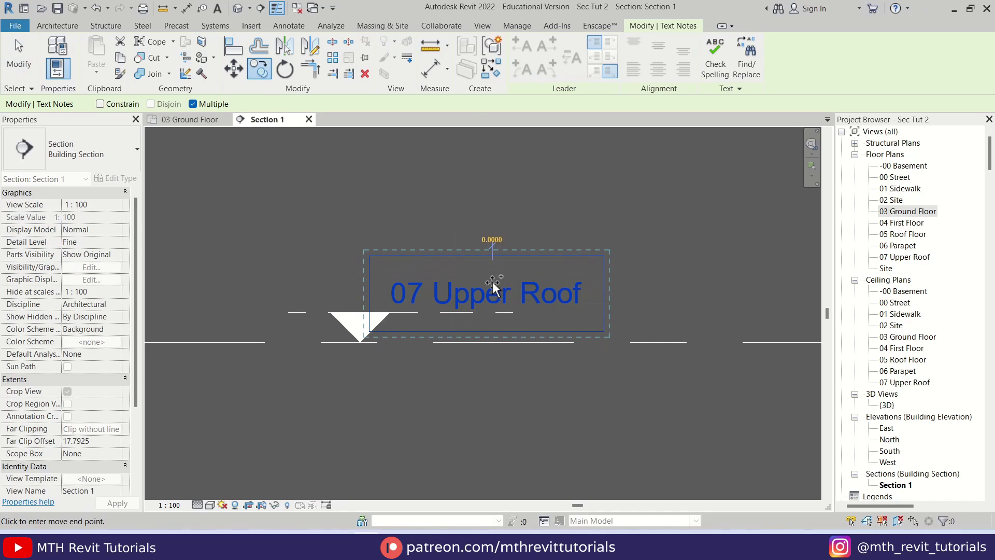
pyautogui.click(492, 311)
pyautogui.scroll(-1, 374, 352)
pyautogui.press('Escape')
# - Edit the copied note to read '+12.3m'
pyautogui.doubleClick(498, 338)
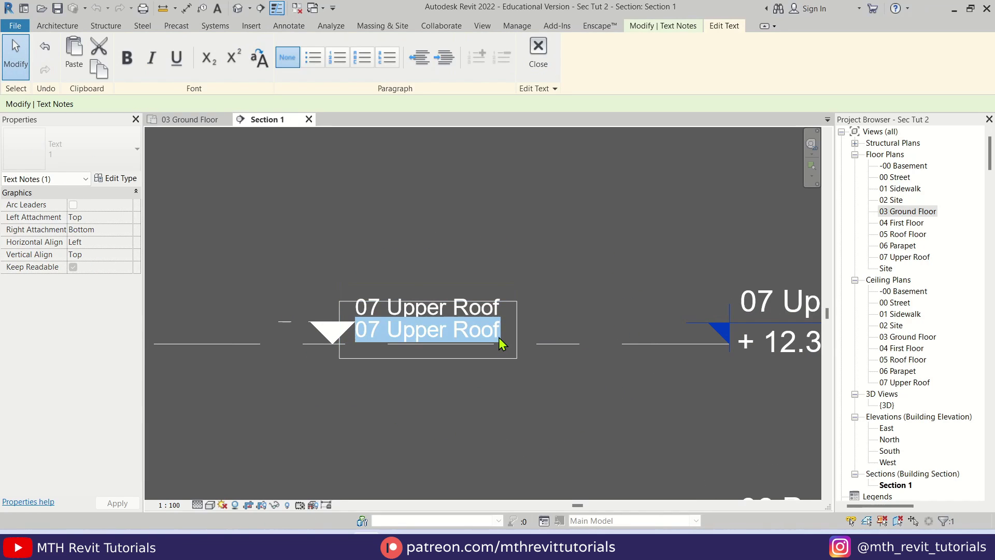
pyautogui.write('+12.3m')
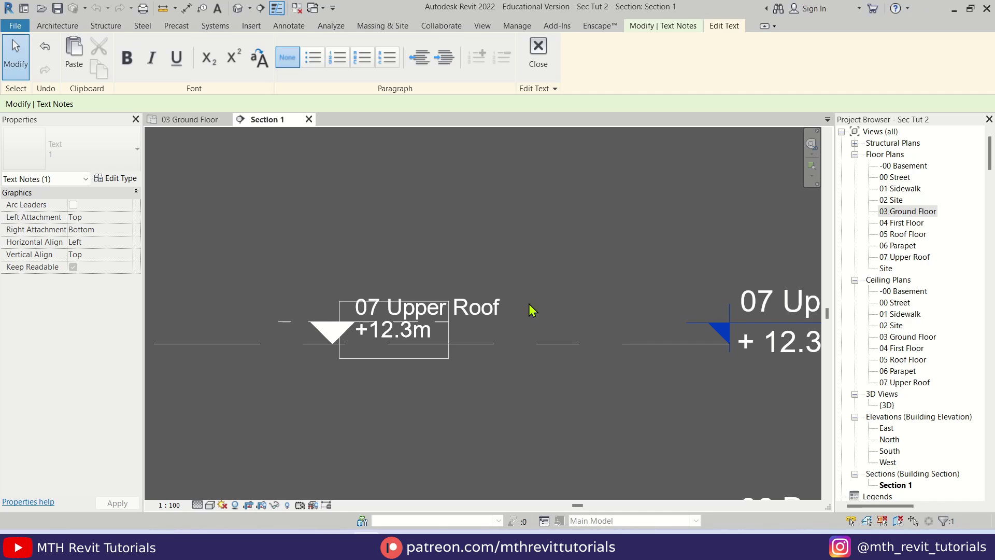
pyautogui.click(400, 377)
pyautogui.scroll(2, 406, 382)
pyautogui.click(406, 382)
pyautogui.click(366, 333)
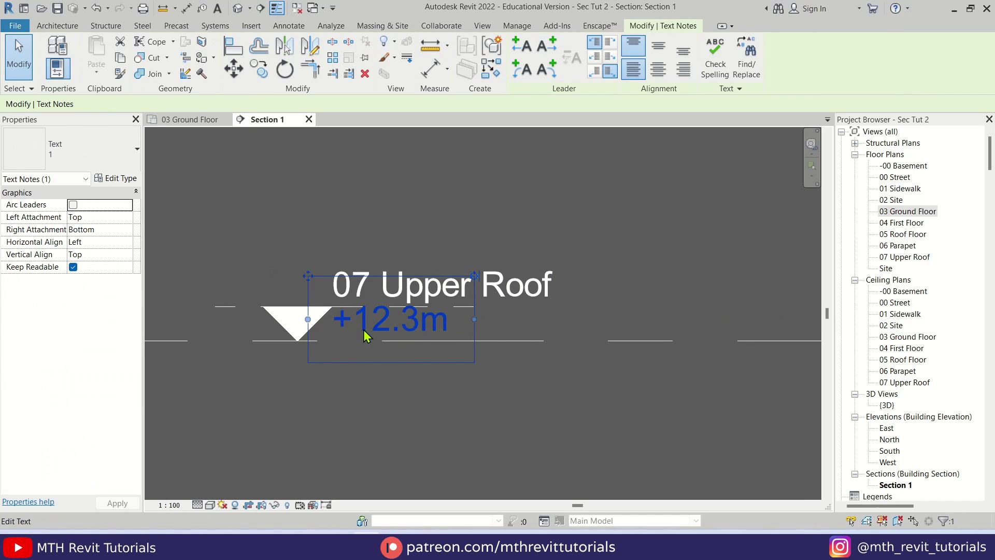
pyautogui.click(468, 373)
pyautogui.scroll(-2, 551, 282)
# - Copy the triangle and both notes down to the 03 Ground Floor level
pyautogui.moveTo(544, 229); pyautogui.dragTo(362, 163)
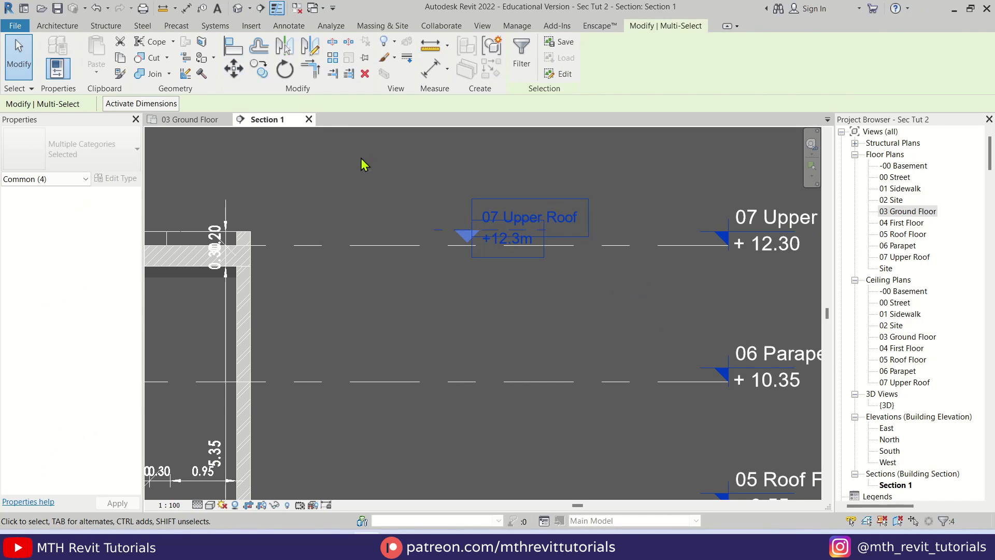
pyautogui.press('c')
pyautogui.press('o')
pyautogui.click(628, 245)
pyautogui.moveTo(644, 389); pyautogui.dragTo(673, 275, button='middle')
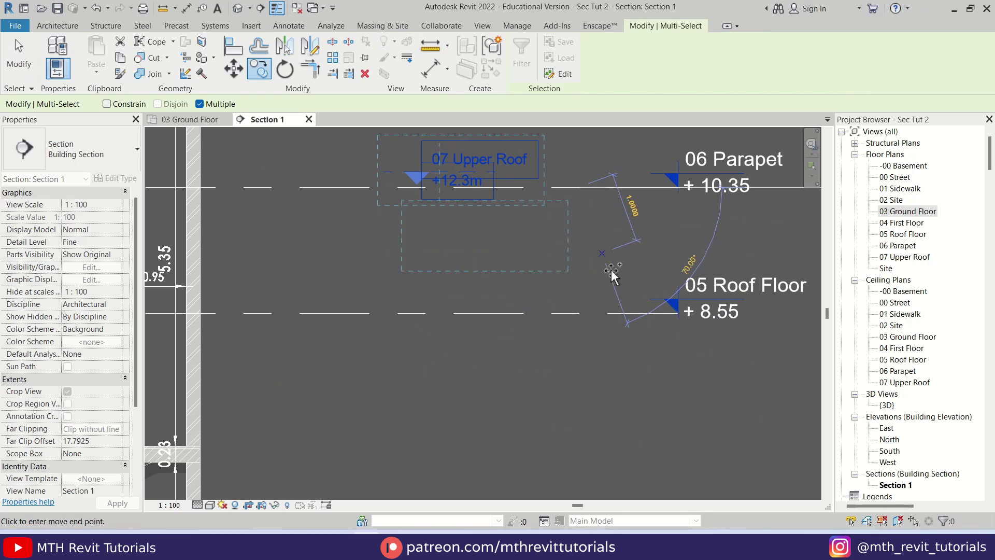
pyautogui.moveTo(579, 354); pyautogui.dragTo(536, 367, button='middle')
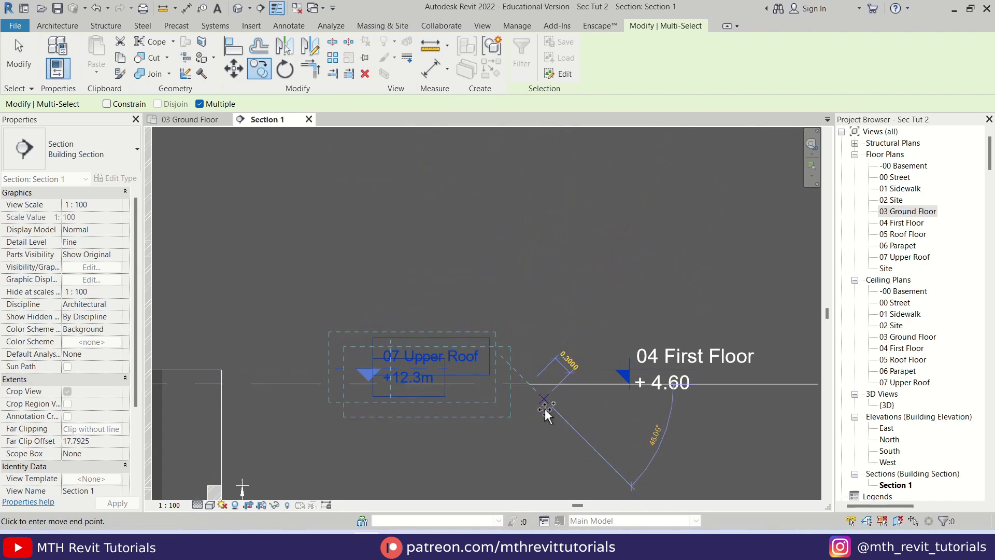
pyautogui.moveTo(545, 409); pyautogui.dragTo(537, 392, button='middle')
pyautogui.click(559, 384)
pyautogui.press('Escape')
pyautogui.press('Escape')
pyautogui.scroll(-3, 549, 296)
pyautogui.scroll(4, 414, 331)
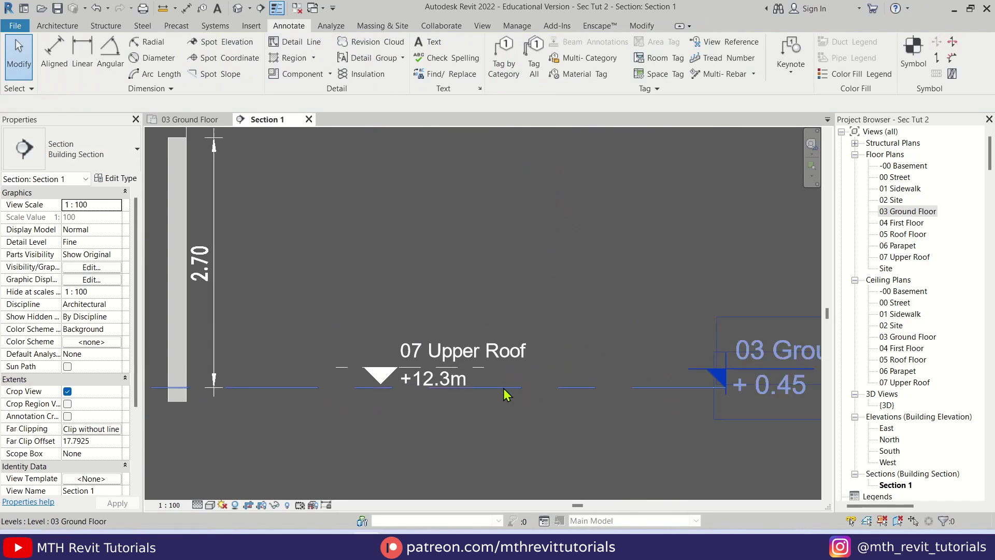
# - Relabel the ground-level head as '03 Ground Floor' with elevation 0.45
pyautogui.doubleClick(409, 327)
pyautogui.hotkey('ctrl', 'a')
pyautogui.write('03 Ground Floor')
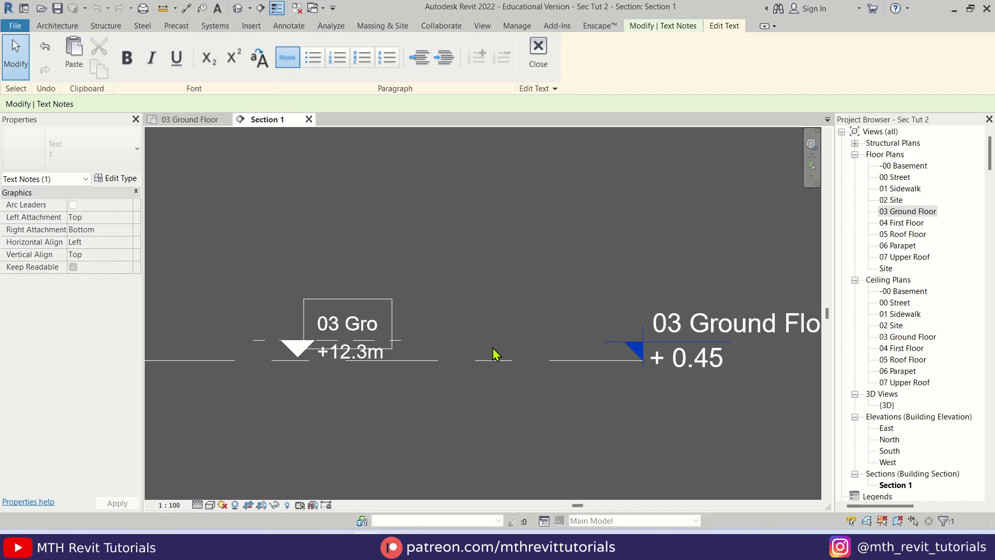
pyautogui.click(486, 393)
pyautogui.scroll(2, 409, 337)
pyautogui.doubleClick(408, 337)
pyautogui.write('0.45')
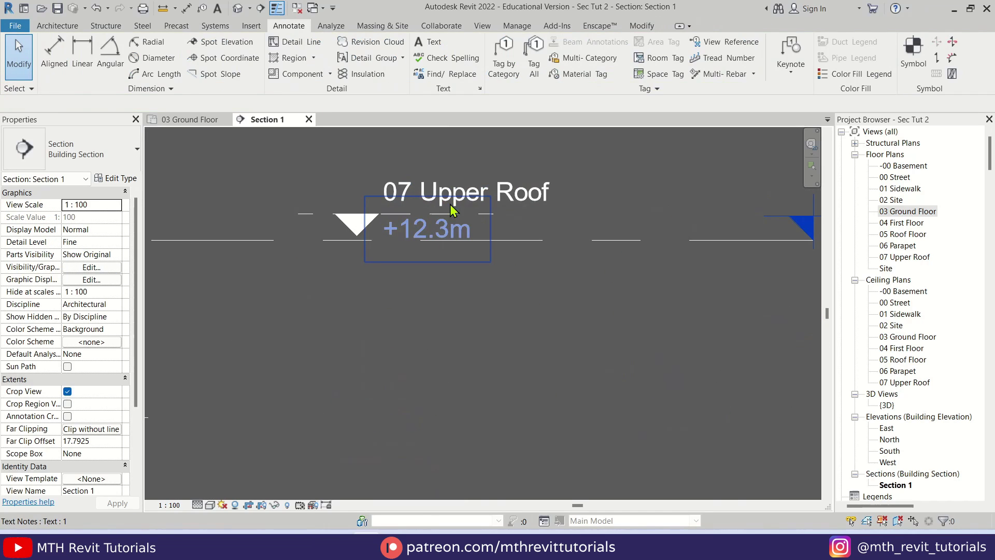
pyautogui.scroll(-2, 450, 206)
# - Relabel the next head as '04 First Floor' with elevation 4.60
pyautogui.doubleClick(444, 228)
pyautogui.hotkey('ctrl', 'a')
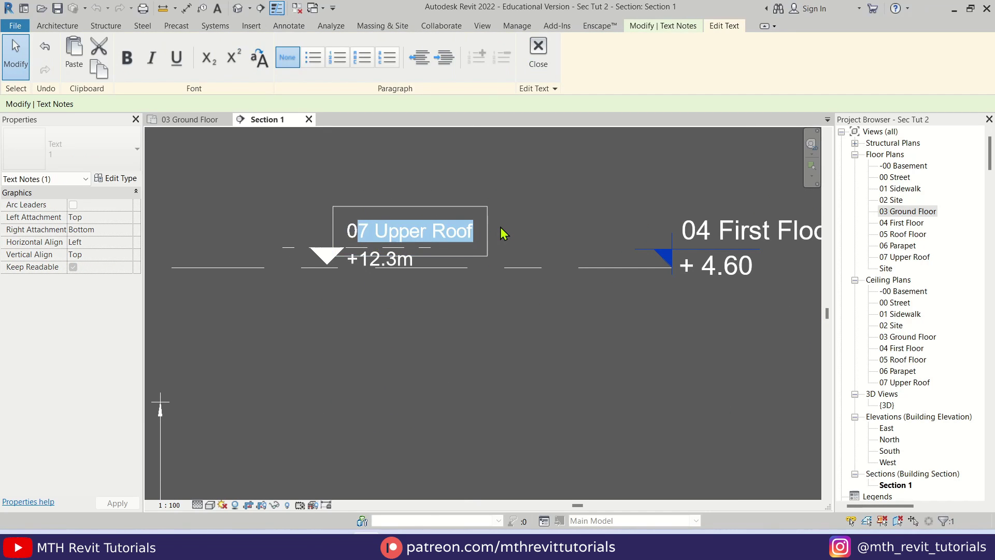
pyautogui.write('04 First Floor')
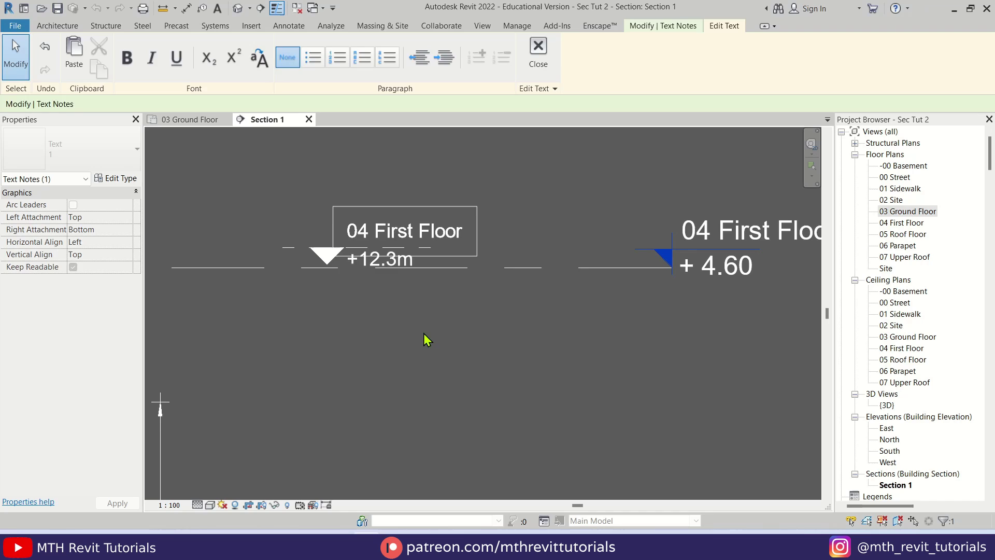
pyautogui.click(378, 271)
pyautogui.doubleClick(404, 264)
pyautogui.write('4.60')
pyautogui.click(452, 244)
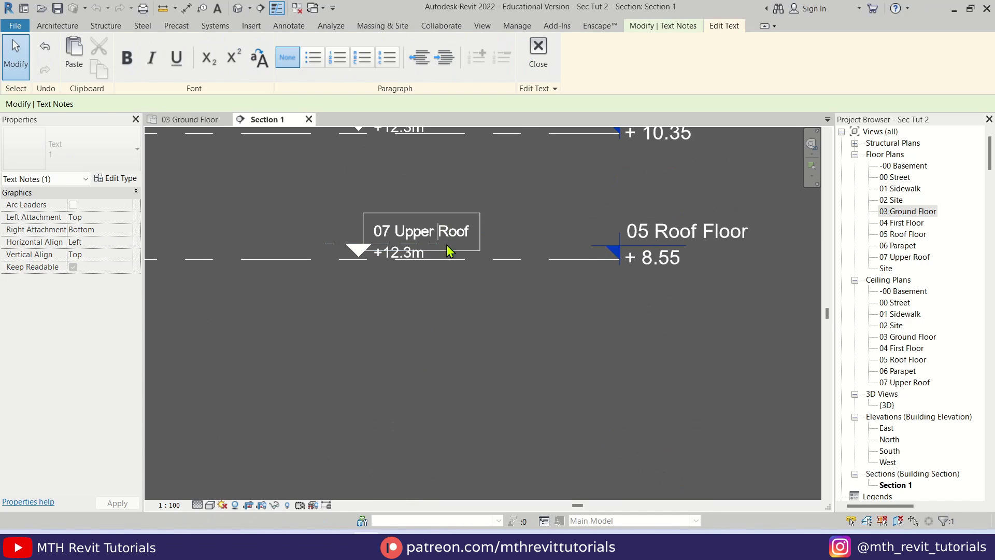
# - Relabel the next head as '05 Roof Floor' with elevation 8.55
pyautogui.moveTo(381, 231); pyautogui.dragTo(477, 238)
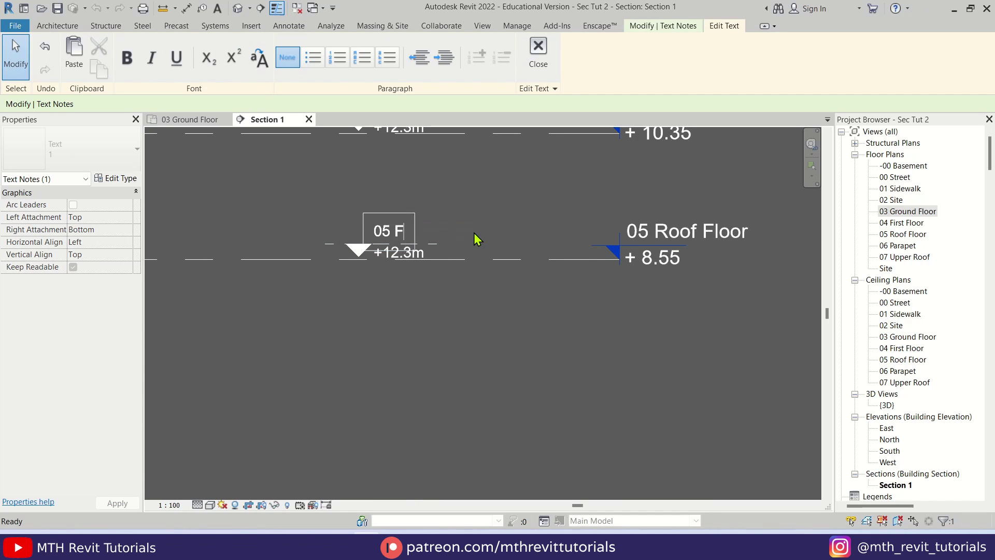
pyautogui.write('oof Floor')
pyautogui.click(396, 260)
pyautogui.doubleClick(414, 263)
pyautogui.write('8.55')
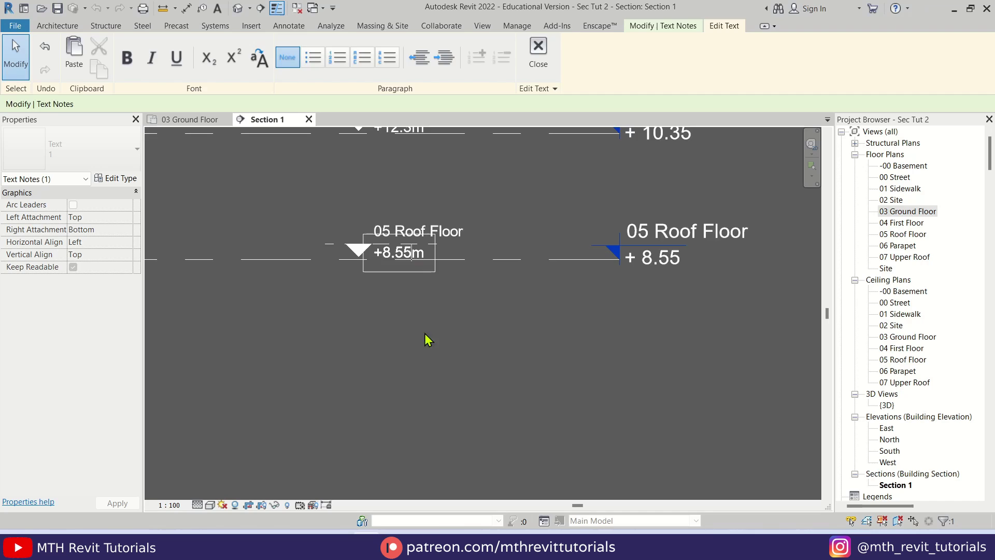
pyautogui.click(424, 340)
# - Relabel the remaining head as '06 Parapet' with elevation 10.35
pyautogui.moveTo(424, 340); pyautogui.dragTo(463, 558, button='middle')
pyautogui.doubleClick(456, 325)
pyautogui.moveTo(413, 324); pyautogui.dragTo(519, 326)
pyautogui.write('06')
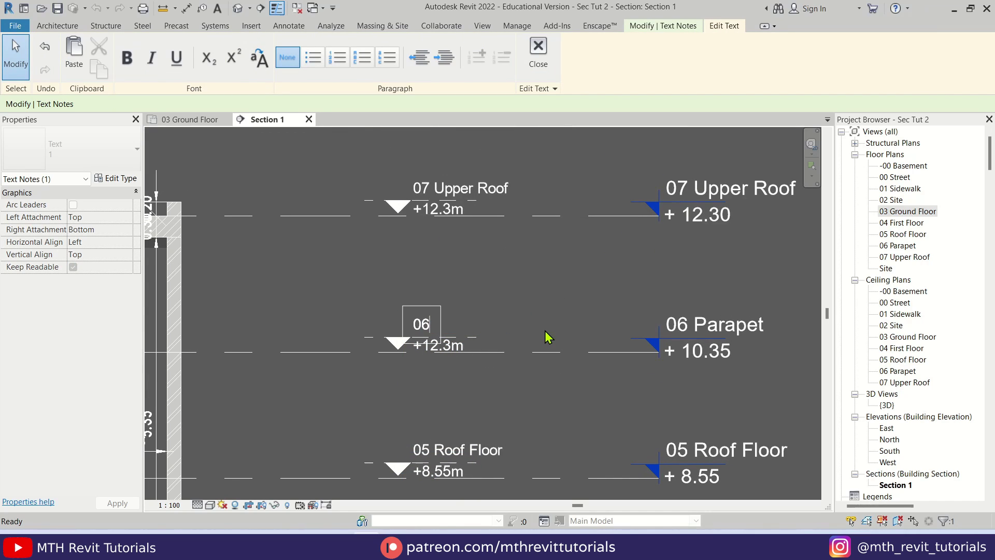
pyautogui.write(' Parapet')
pyautogui.click(548, 337)
pyautogui.doubleClick(440, 346)
pyautogui.write('10.35')
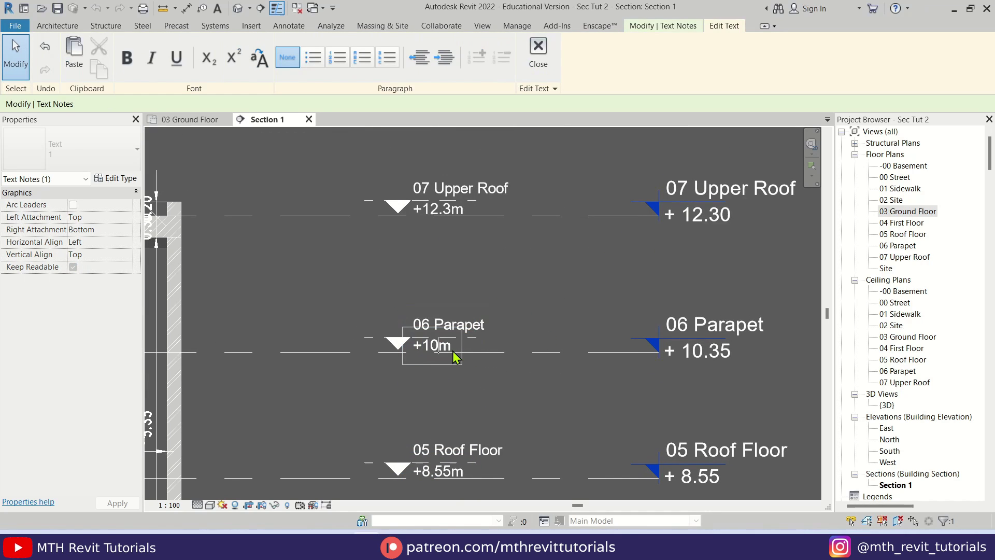
pyautogui.click(472, 398)
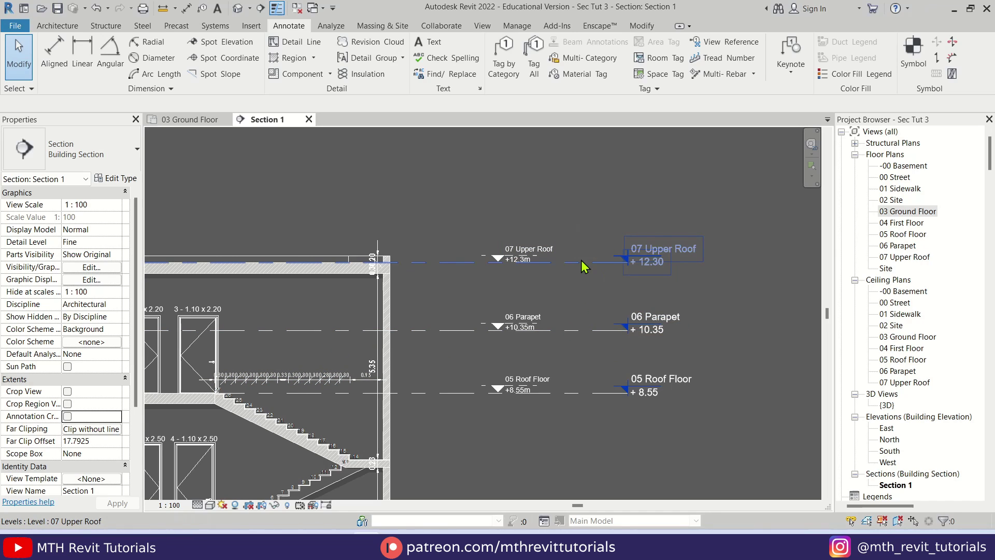
# - Trace the levels with Pick Lines detail lines in the Overhead line style
pyautogui.scroll(1, 566, 227)
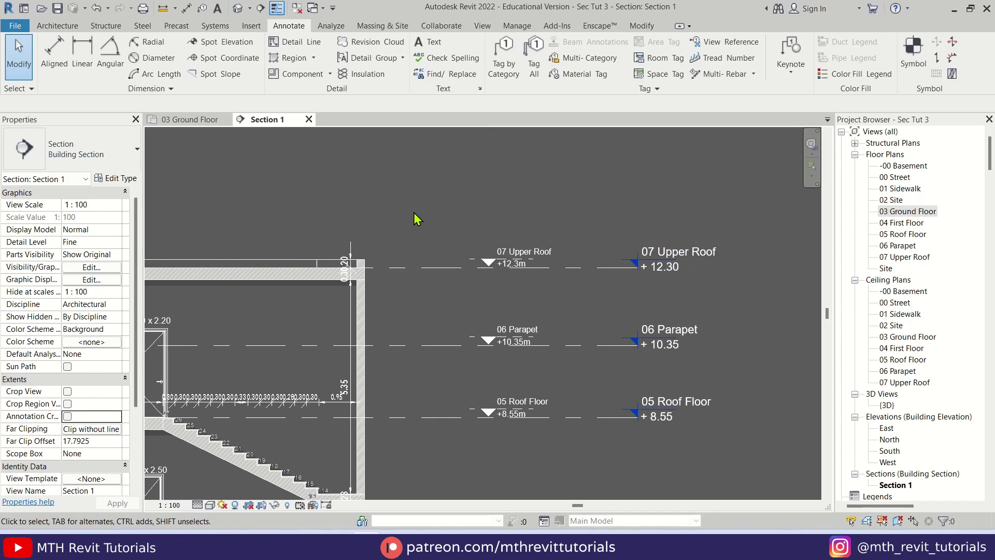
pyautogui.click(310, 43)
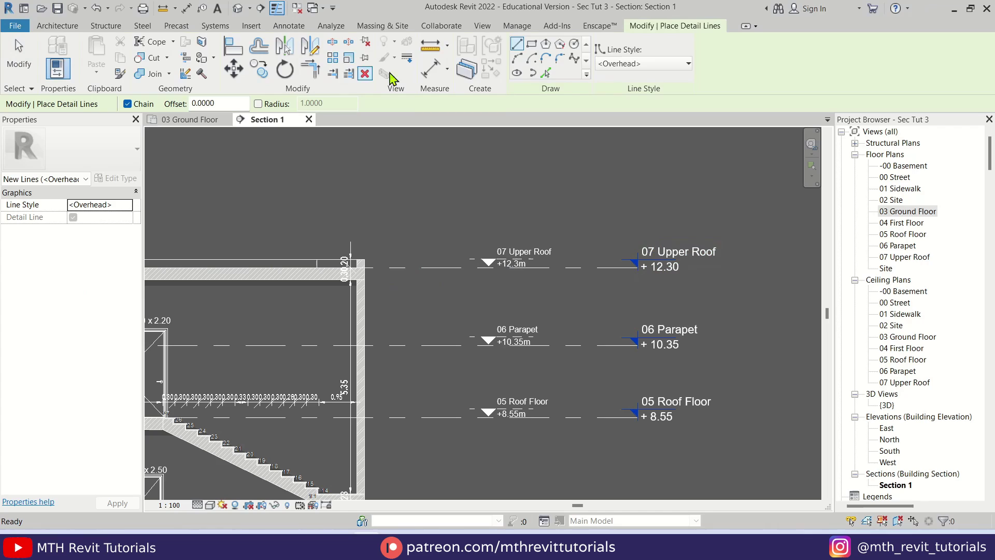
pyautogui.click(546, 73)
pyautogui.click(618, 66)
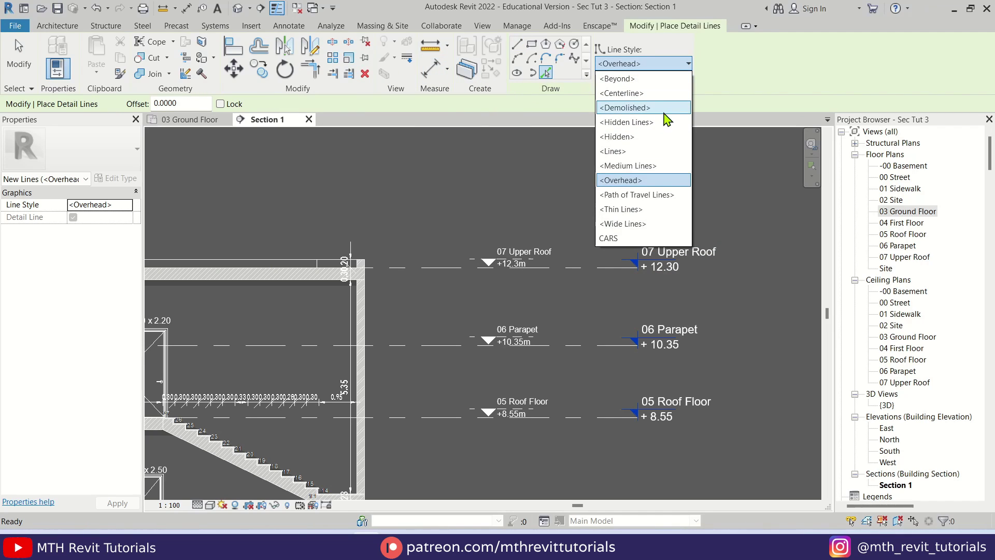
pyautogui.click(615, 183)
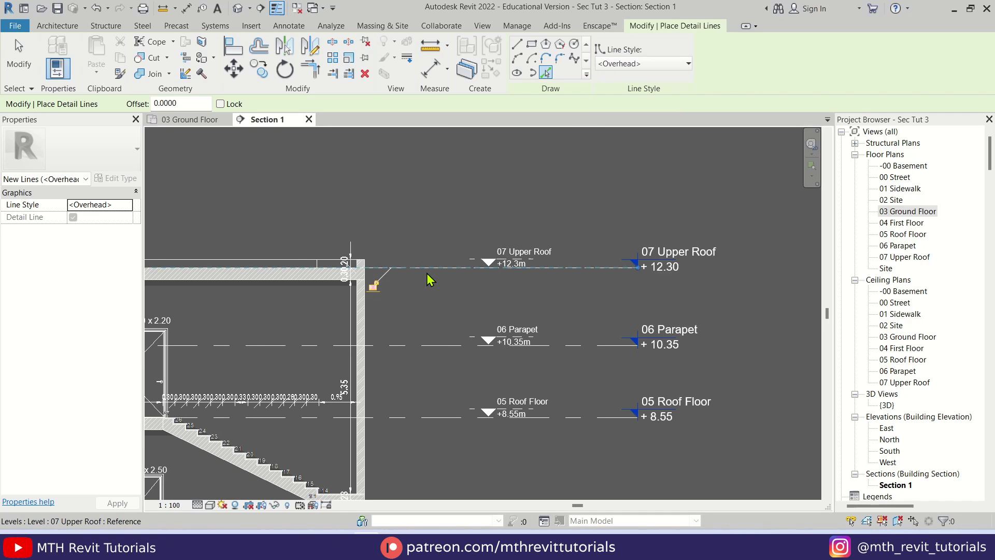
pyautogui.moveTo(520, 447); pyautogui.dragTo(496, 196, button='middle')
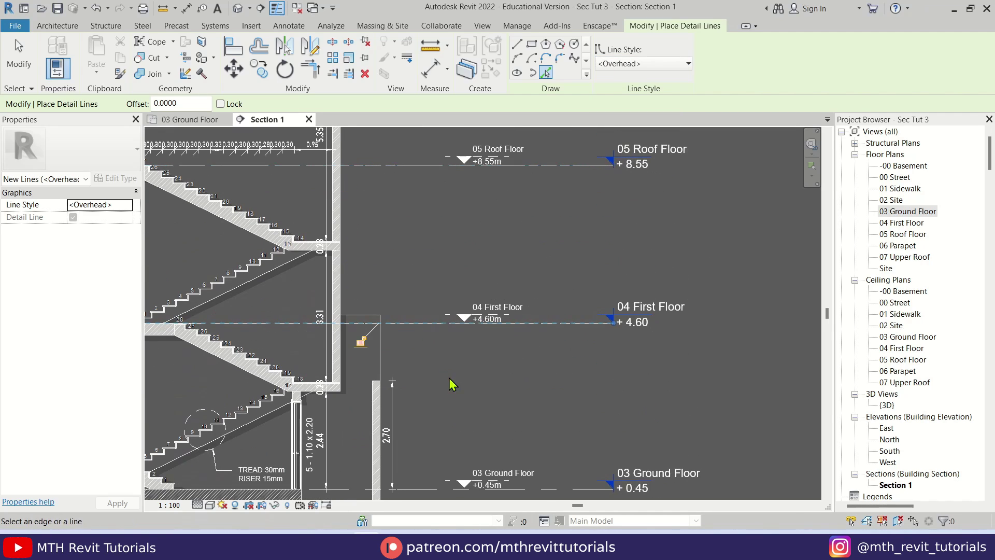
pyautogui.moveTo(453, 384); pyautogui.dragTo(451, 254, button='middle')
pyautogui.scroll(-4, 500, 273)
pyautogui.press('Escape')
pyautogui.press('Escape')
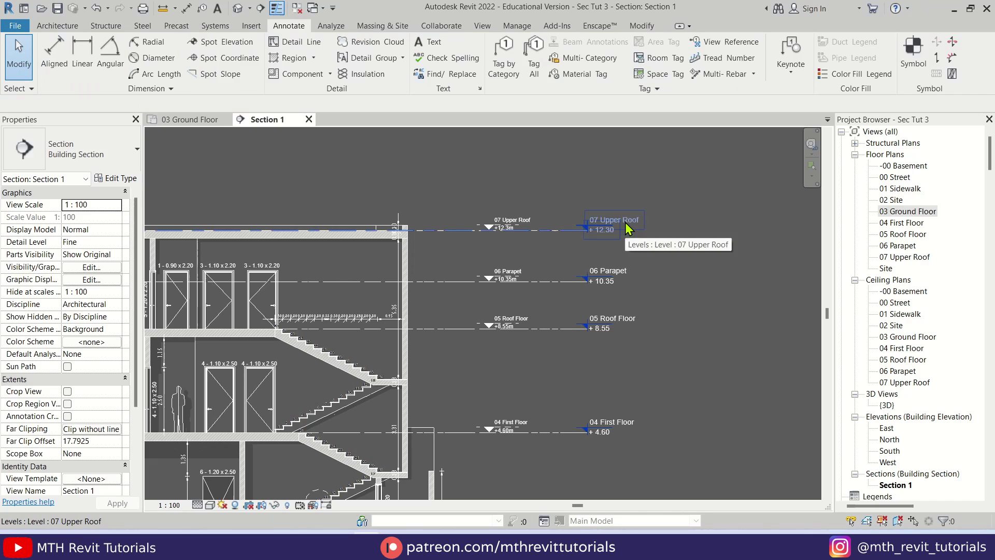
# - Hide the Levels category in this view
pyautogui.click(624, 222)
pyautogui.rightClick(625, 223)
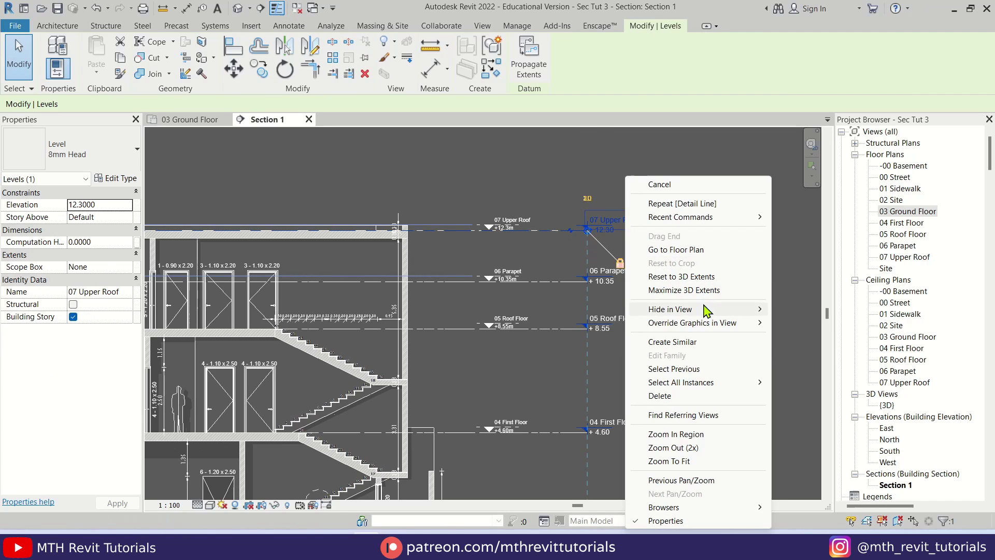
pyautogui.moveTo(759, 311)
pyautogui.click(808, 326)
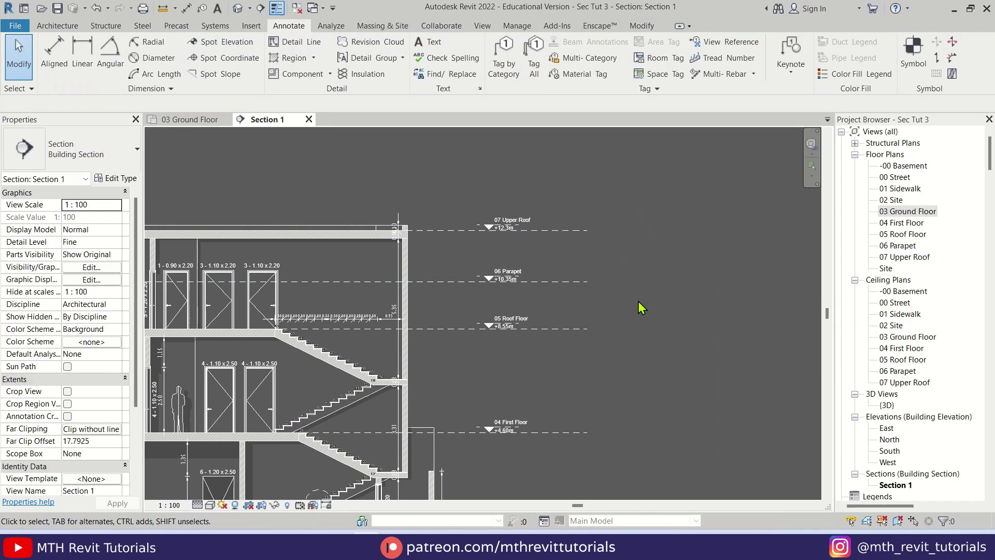
pyautogui.scroll(-3, 592, 235)
pyautogui.scroll(2, 587, 225)
# - Copy the 07 Upper Roof overhead line to another level and recentre the section
pyautogui.click(588, 225)
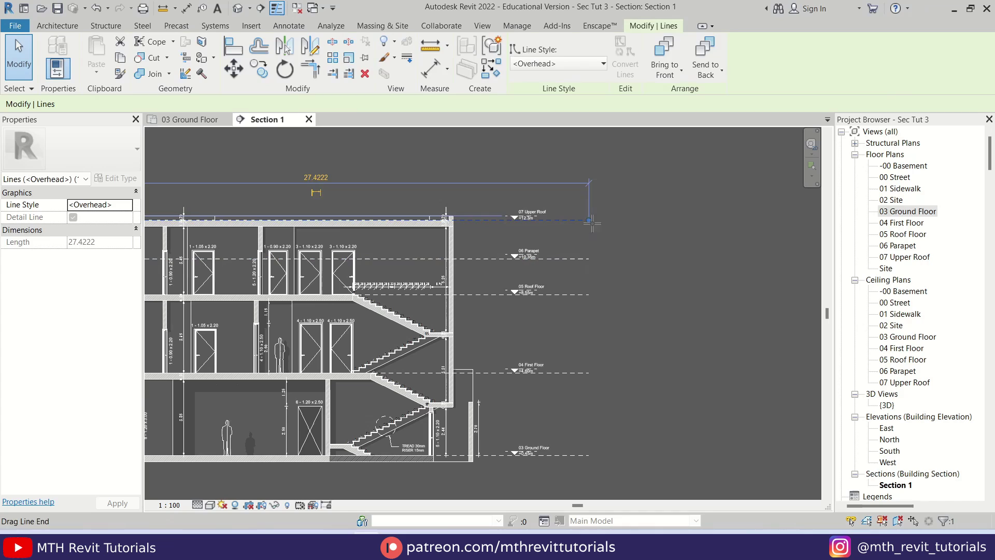
pyautogui.click(565, 259)
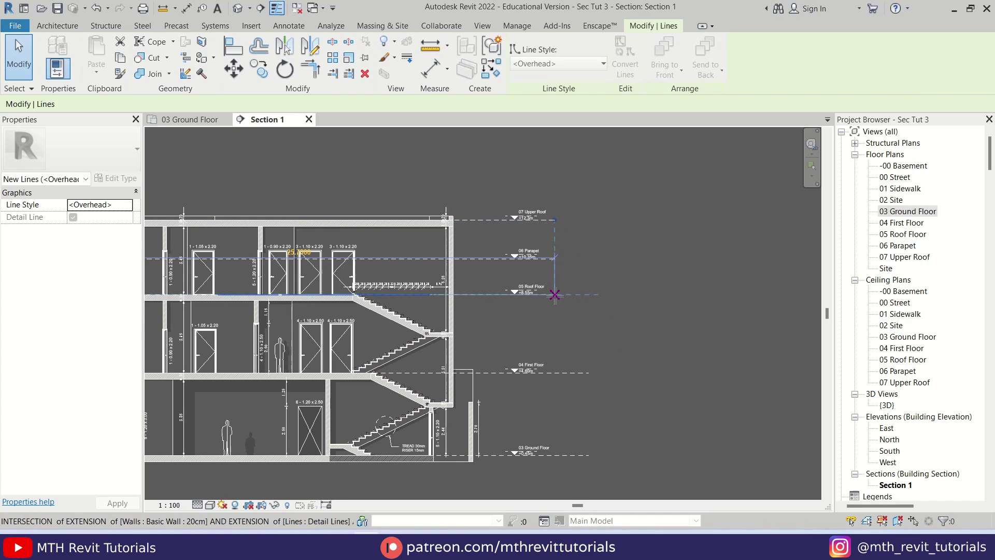
pyautogui.click(562, 374)
pyautogui.keyDown('ctrl'); pyautogui.moveTo(559, 378); pyautogui.dragTo(511, 456); pyautogui.keyUp('ctrl')
pyautogui.press('Escape')
pyautogui.moveTo(328, 471); pyautogui.dragTo(492, 464, button='middle')
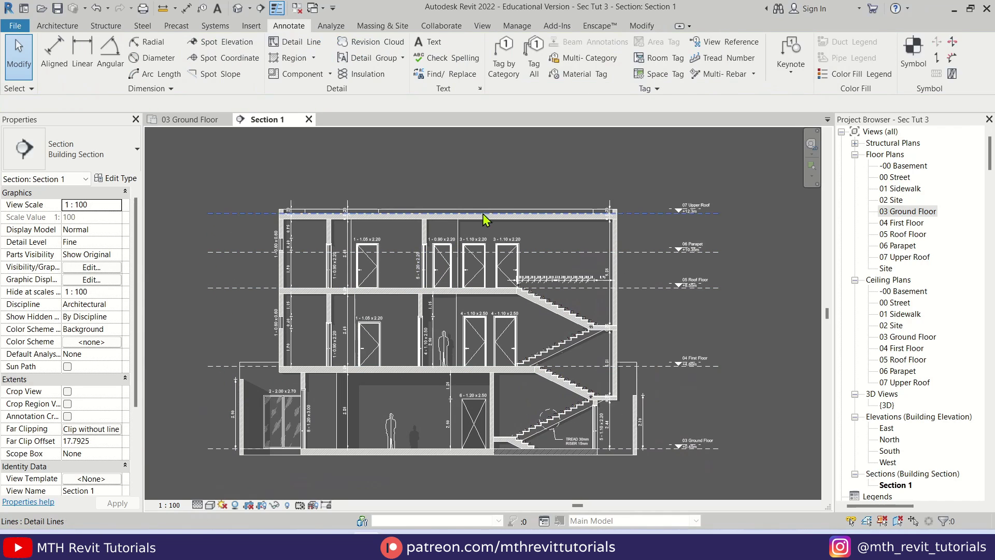
pyautogui.moveTo(490, 222); pyautogui.dragTo(525, 191, button='middle')
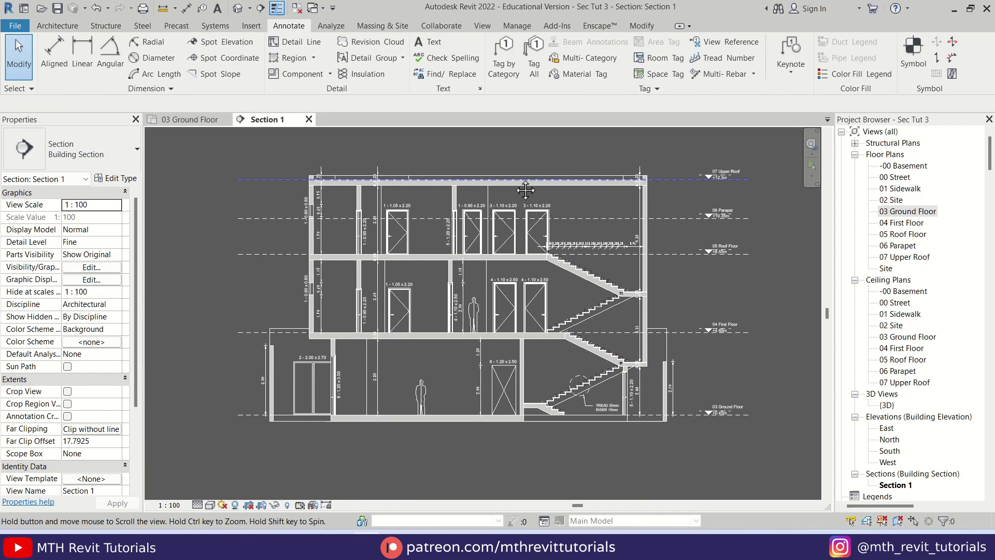
pyautogui.moveTo(525, 191); pyautogui.dragTo(503, 208, button='middle')
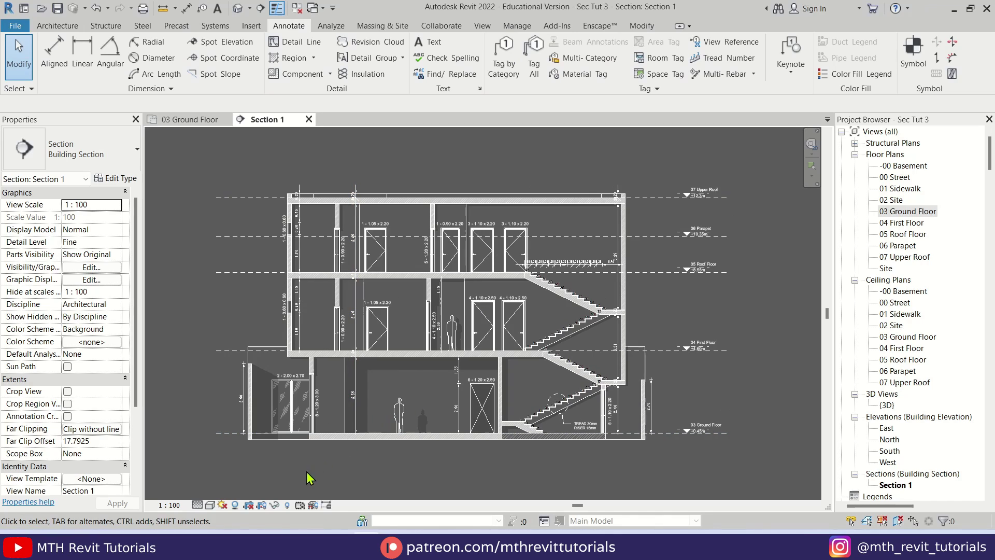
# - Show the crop region, drag its right edge in toward the building, and turn cropping on
pyautogui.click(261, 504)
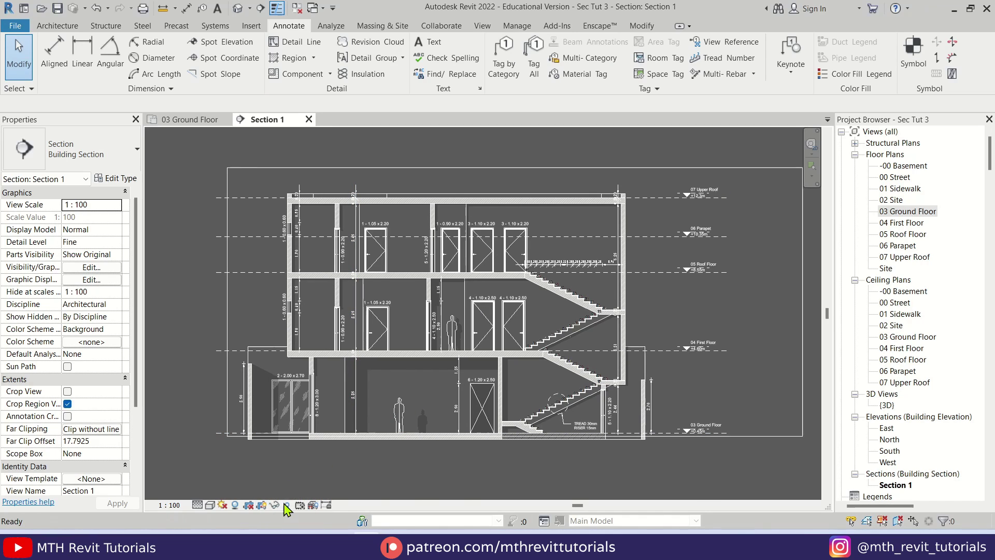
pyautogui.click(802, 306)
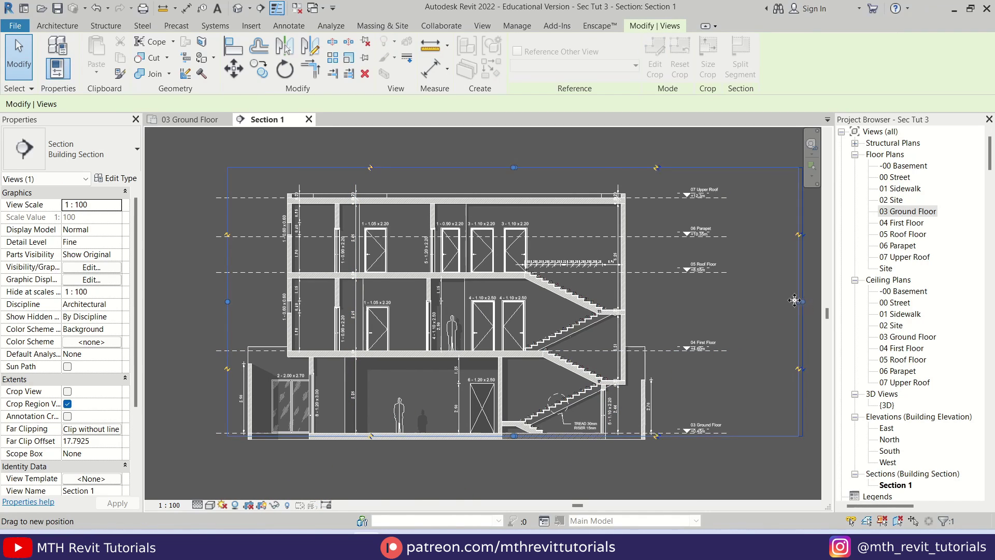
pyautogui.moveTo(803, 301); pyautogui.dragTo(732, 326)
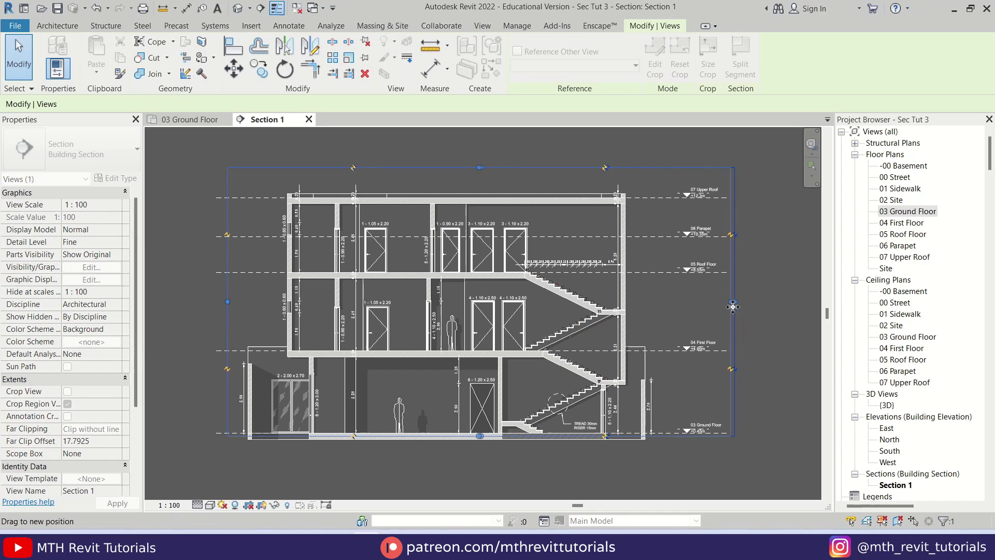
pyautogui.click(246, 505)
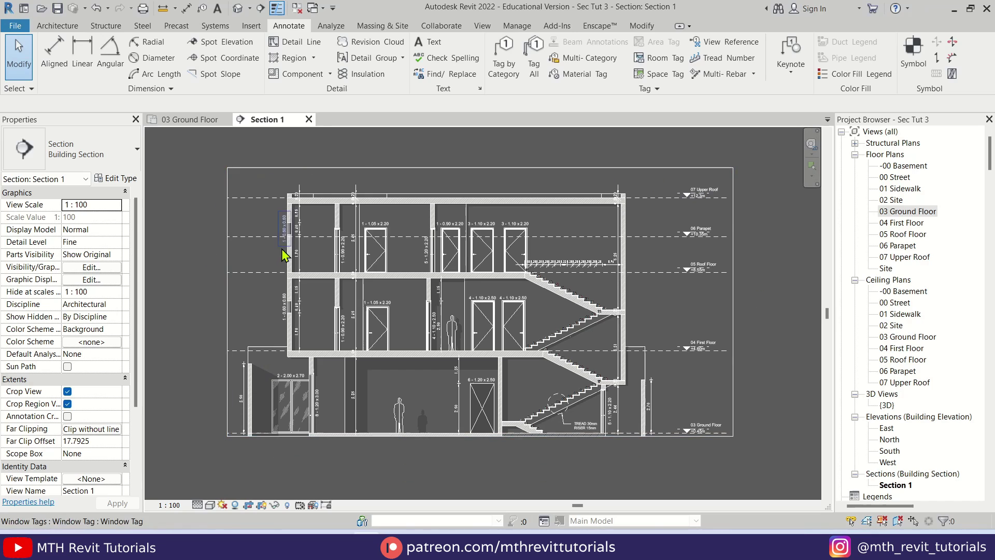
pyautogui.scroll(1, 526, 284)
pyautogui.moveTo(527, 284); pyautogui.dragTo(542, 295, button='middle')
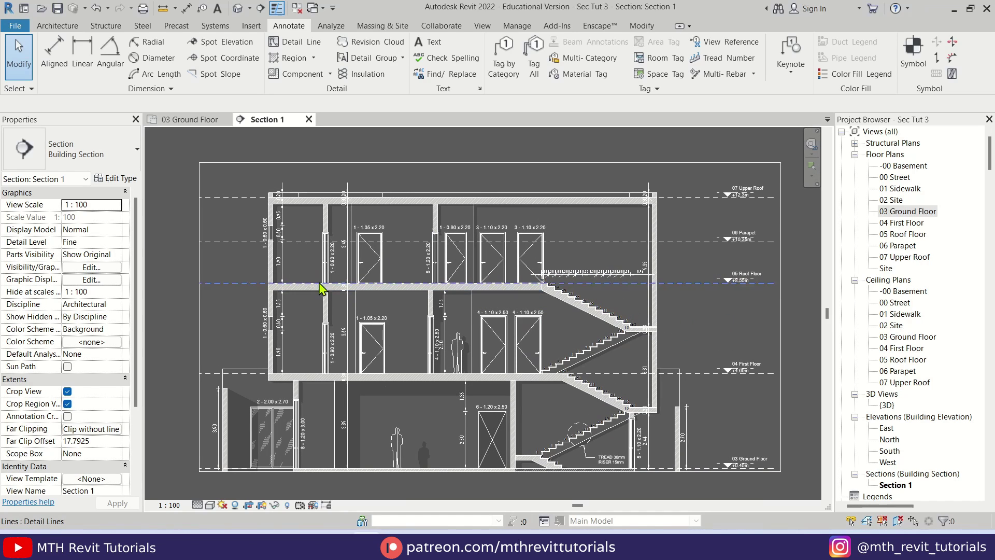
# - Start an image export and set the output to Section Tutorial\Sec Tut 3
pyautogui.click(15, 25)
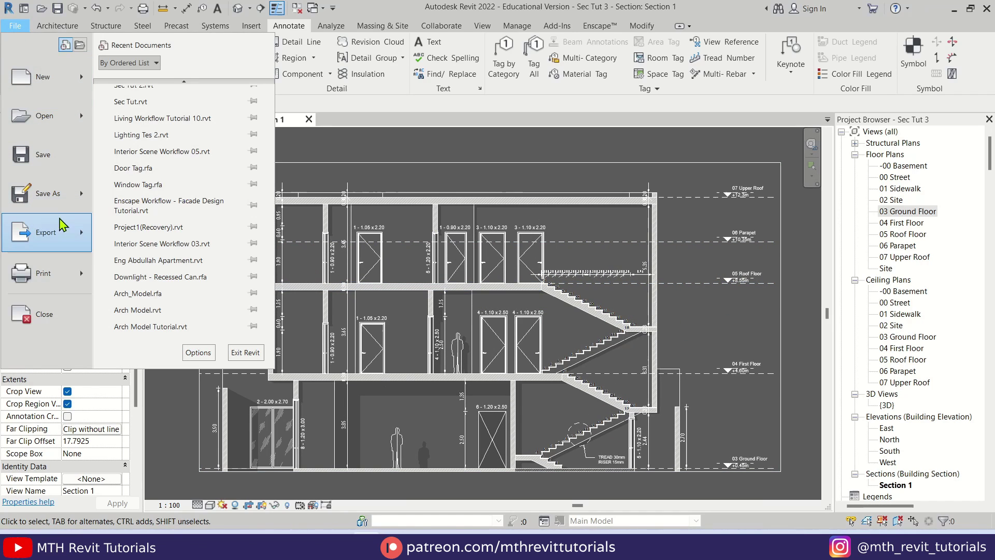
pyautogui.moveTo(66, 232)
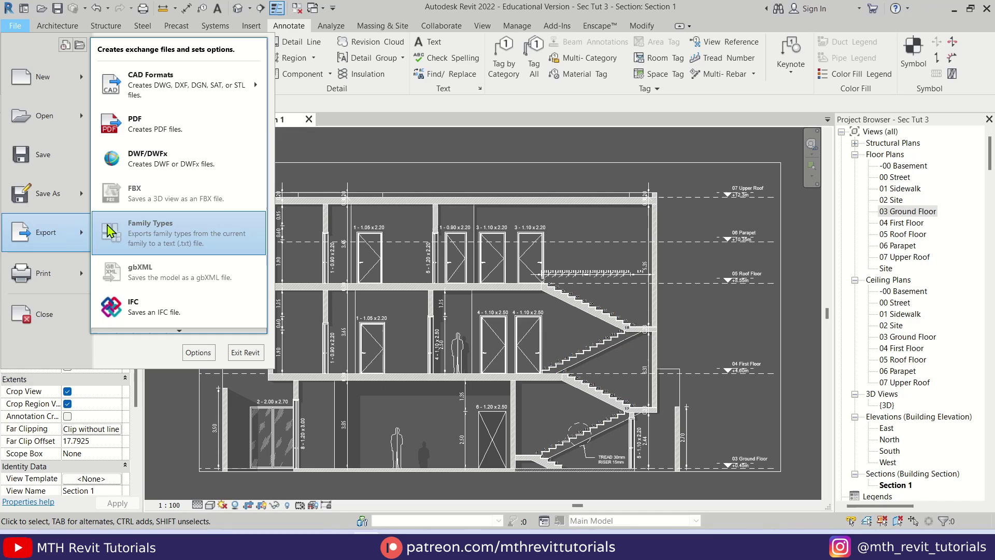
pyautogui.click(209, 329)
pyautogui.moveTo(221, 248)
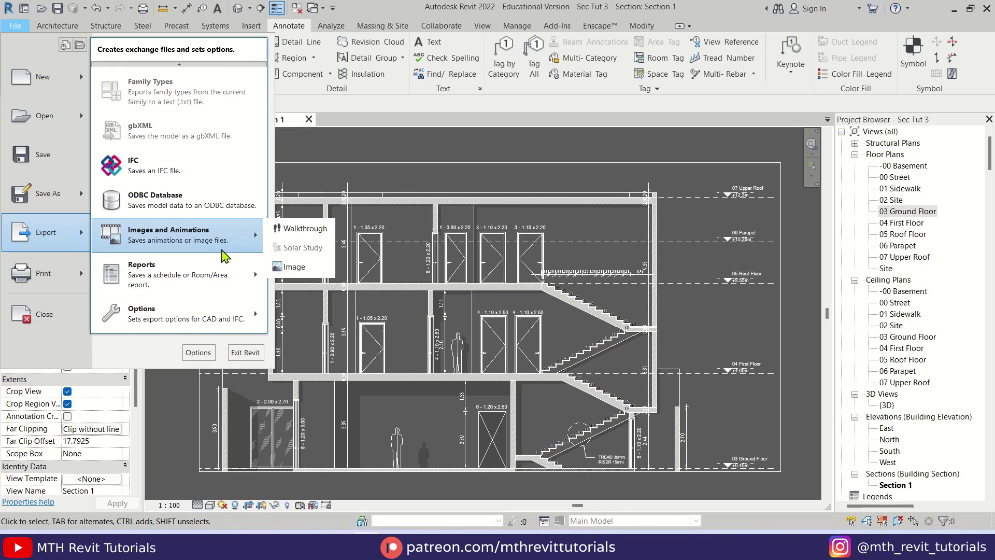
pyautogui.click(311, 270)
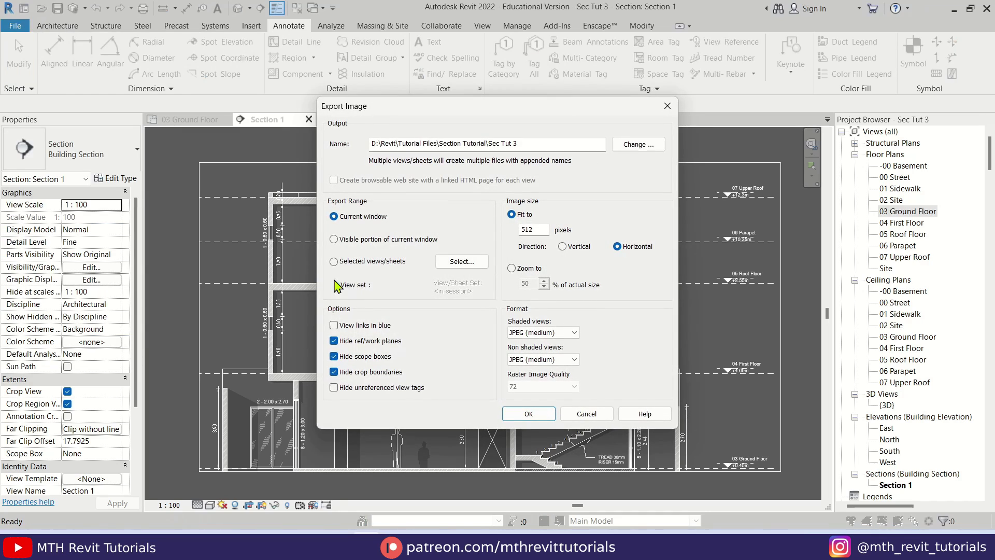
pyautogui.click(639, 144)
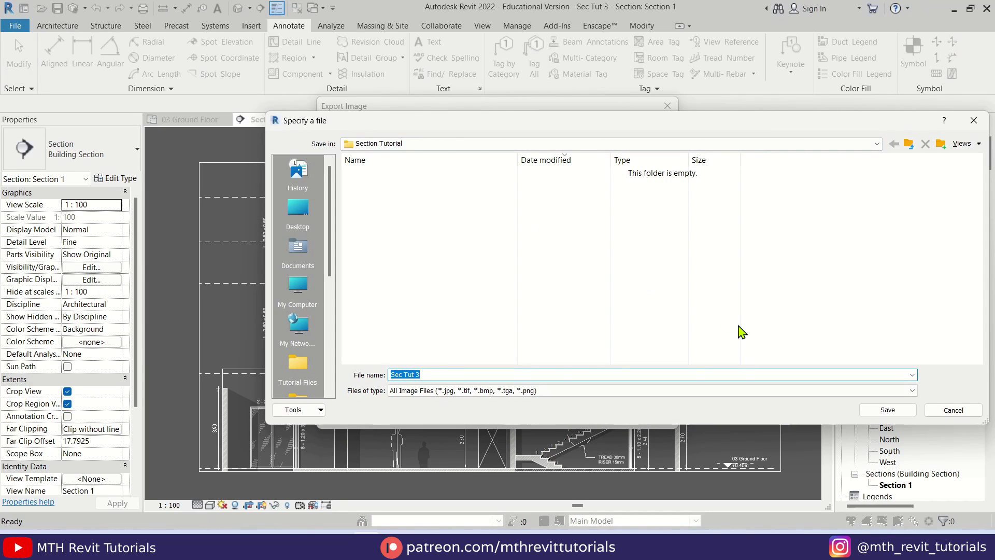
pyautogui.click(952, 410)
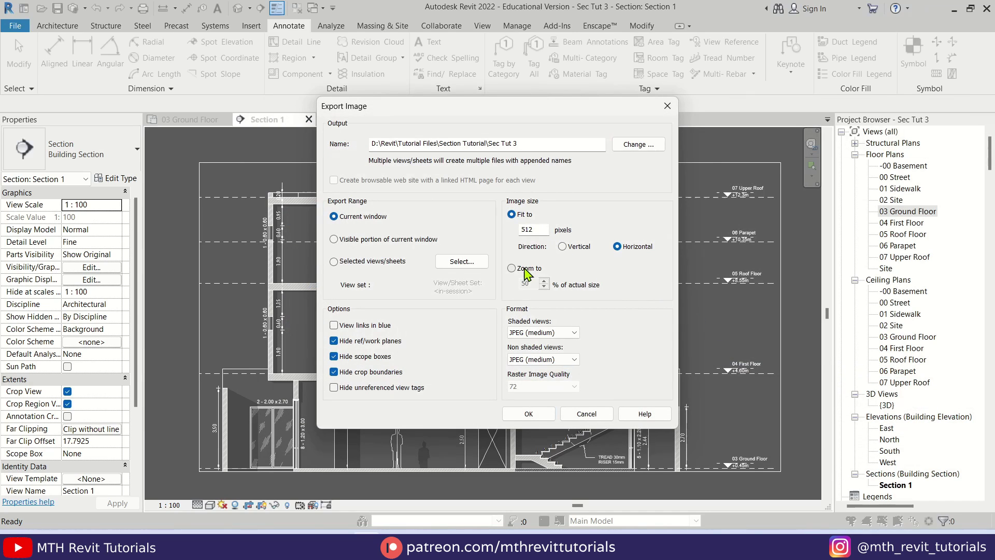
# - Export at 100% of actual size with JPEG format and raster quality 300
pyautogui.click(526, 269)
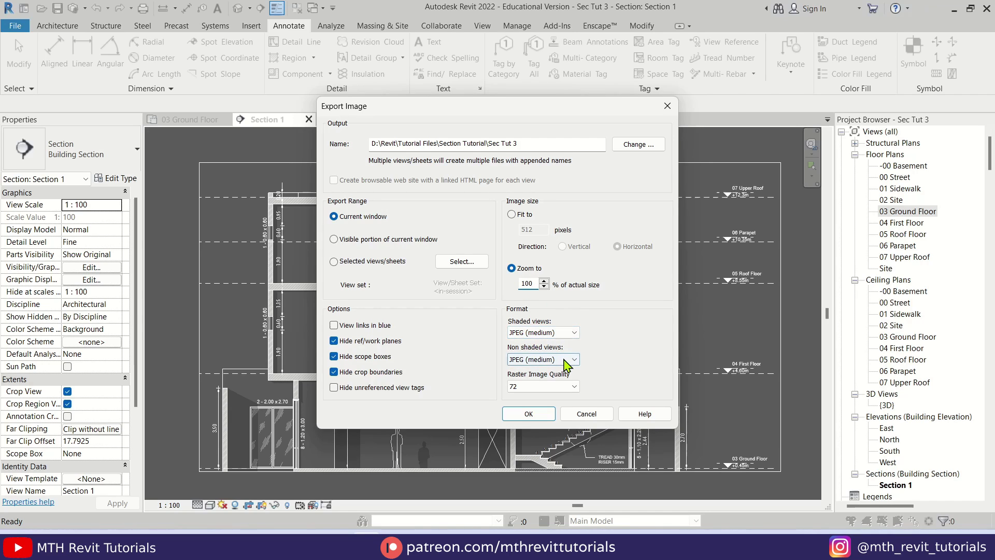
pyautogui.click(566, 366)
pyautogui.click(562, 392)
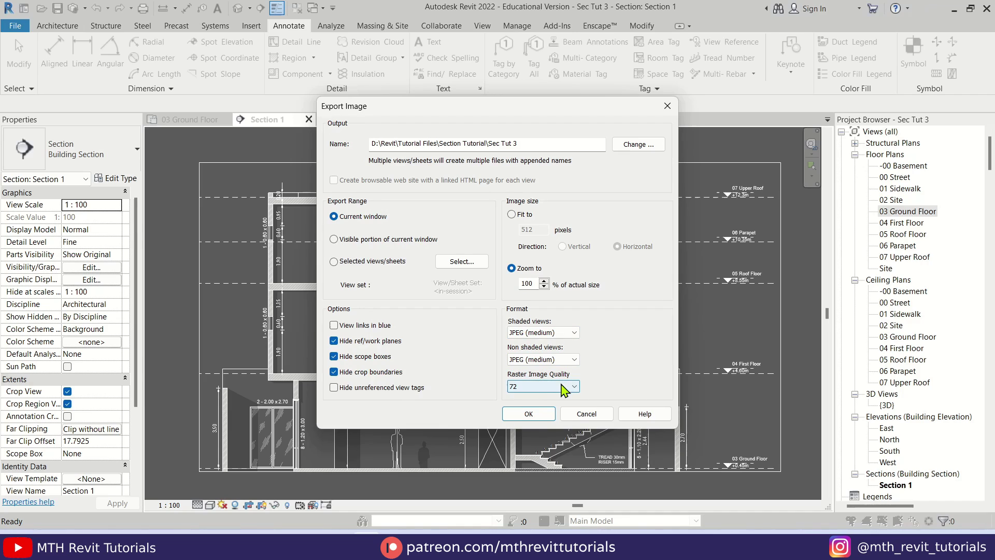
pyautogui.click(562, 388)
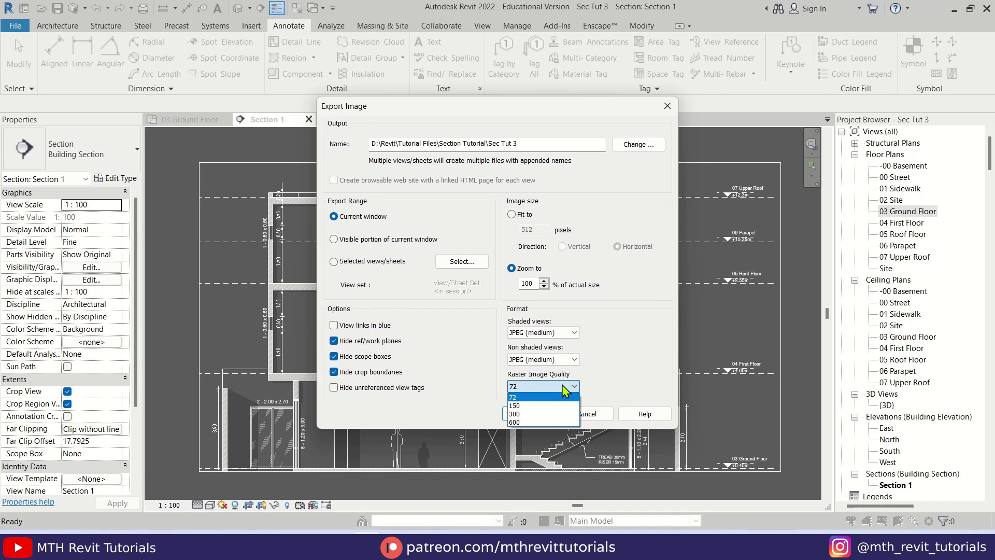
pyautogui.click(548, 414)
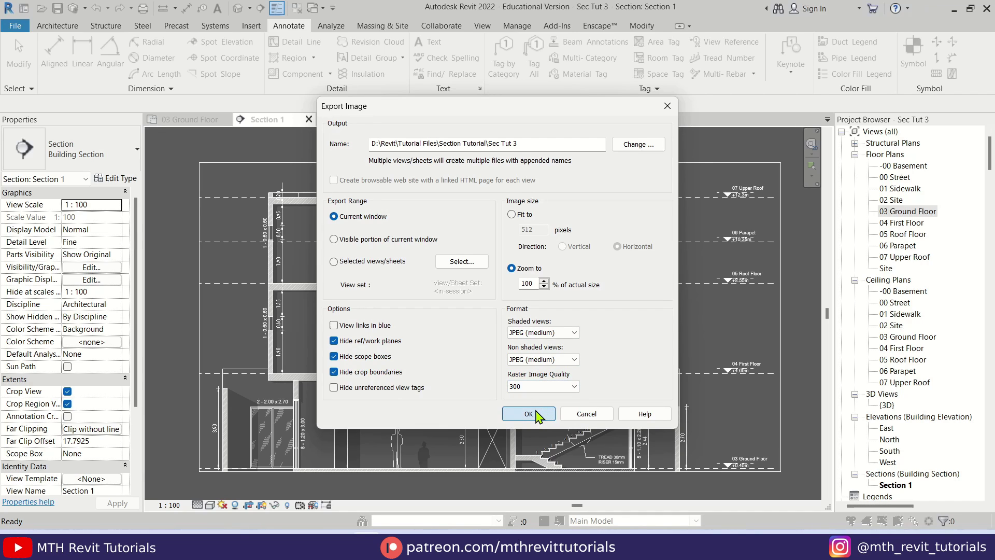
pyautogui.click(538, 416)
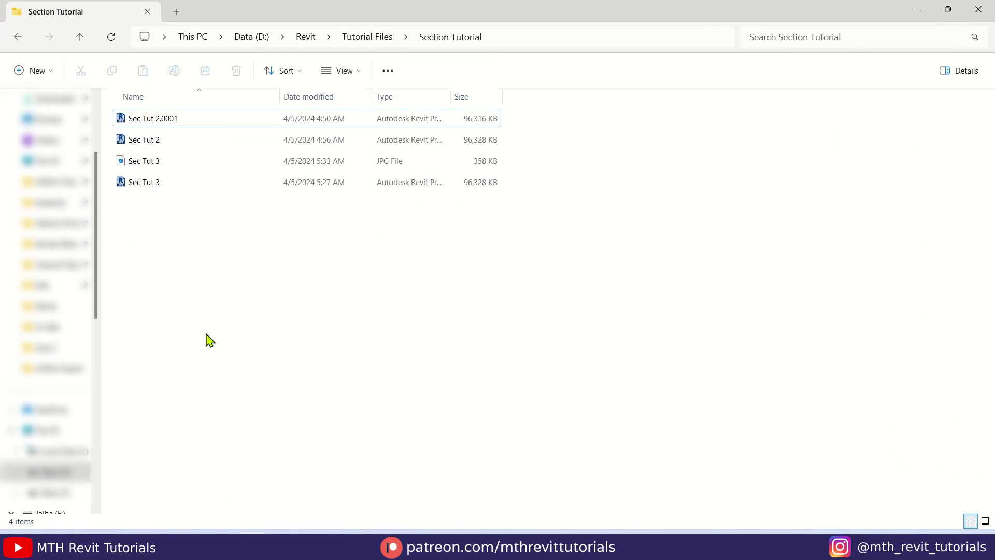
# - Open Sec Tut 3.jpg in Photos, zoom in across the floors, then zoom back out
pyautogui.doubleClick(167, 167)
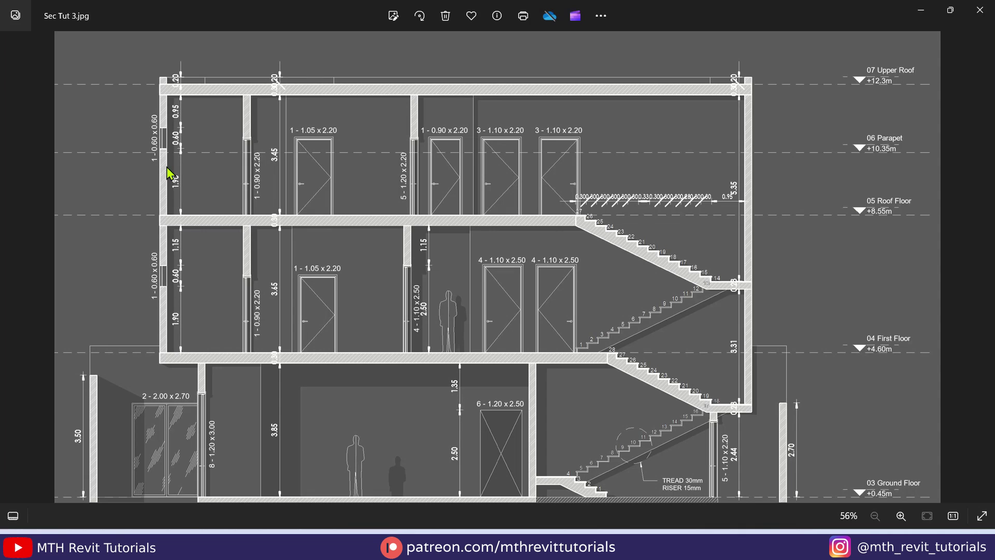
pyautogui.scroll(6, 739, 166)
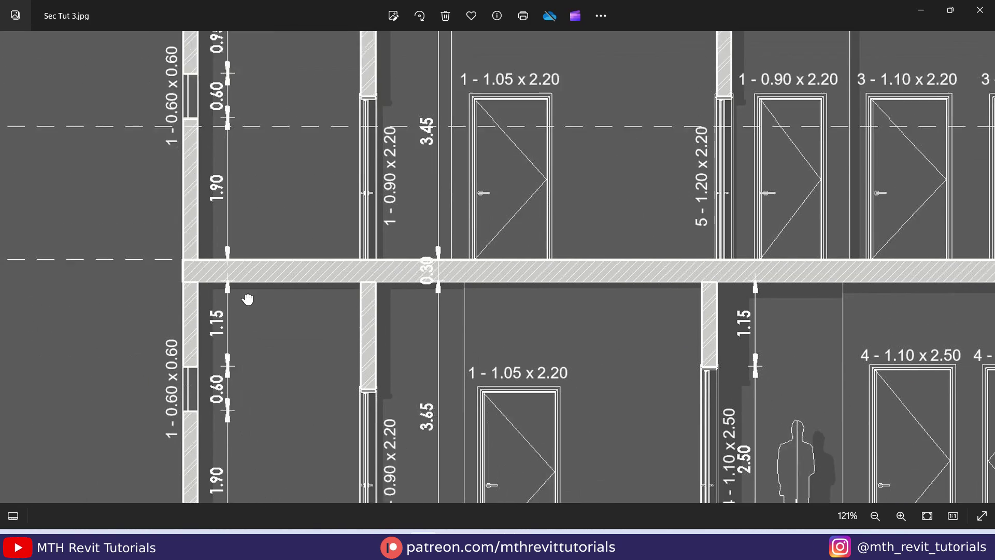
pyautogui.moveTo(247, 299); pyautogui.dragTo(228, 102)
pyautogui.moveTo(240, 383)
pyautogui.mouseDown()
pyautogui.moveTo(219, 338)
pyautogui.moveTo(116, 213)
pyautogui.mouseUp()
pyautogui.moveTo(201, 317); pyautogui.dragTo(376, 316)
pyautogui.scroll(-6, 165, 333)
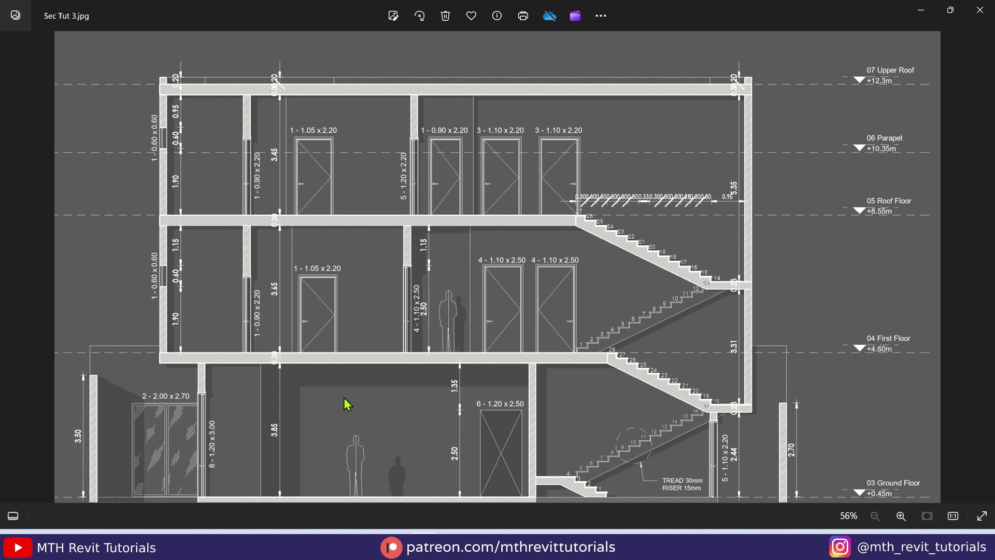
# - Change the drawing area background colour from grey back to White in the Graphics options
pyautogui.hotkey('alt', 'Tab')
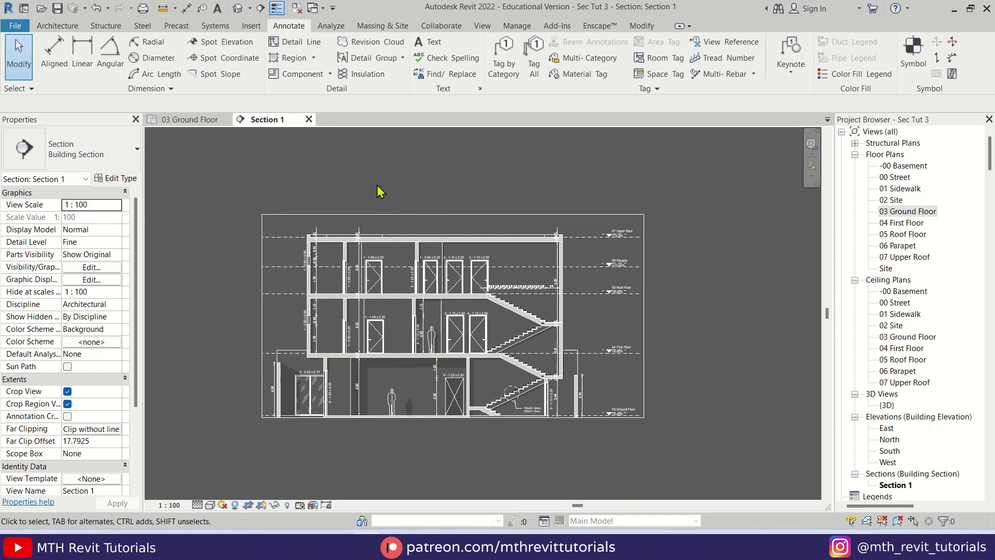
pyautogui.click(15, 25)
pyautogui.click(198, 352)
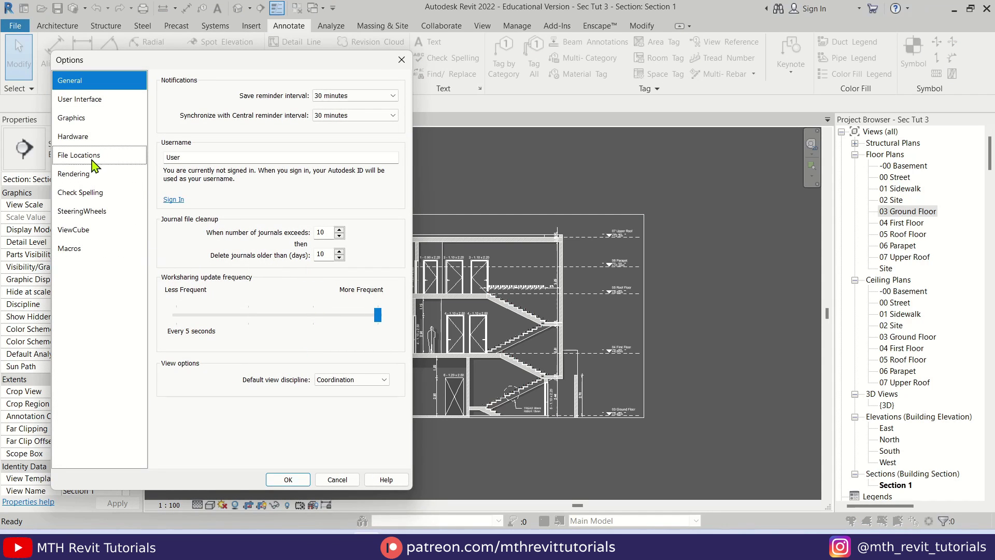
pyautogui.click(93, 122)
pyautogui.click(231, 273)
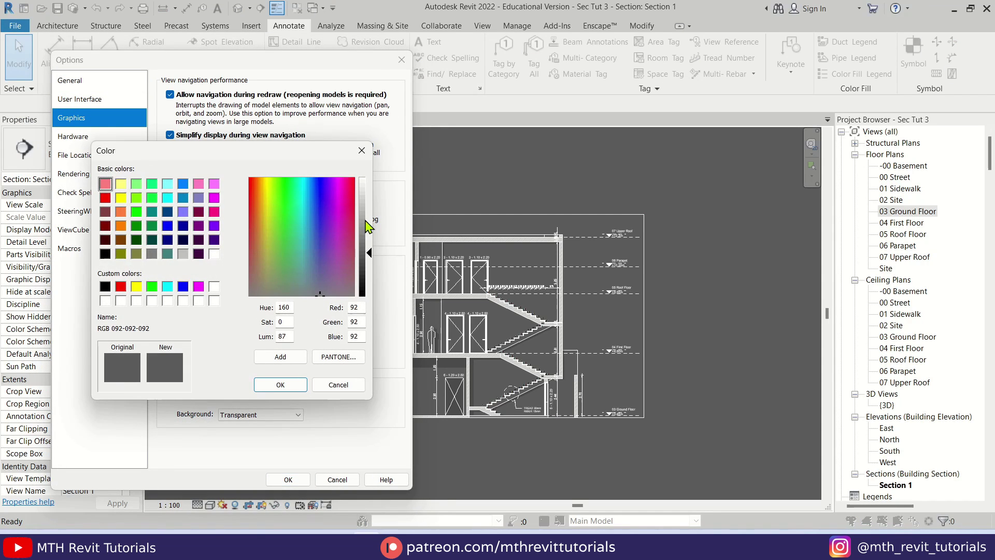
pyautogui.click(301, 386)
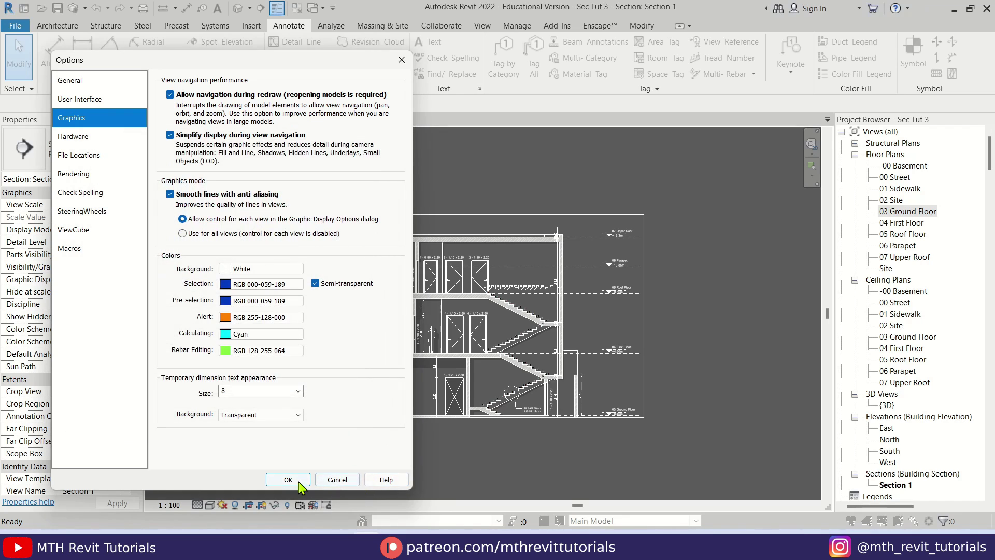
pyautogui.click(298, 481)
# - Place a text note reading 'Section A-A' below the section
pyautogui.scroll(3, 313, 407)
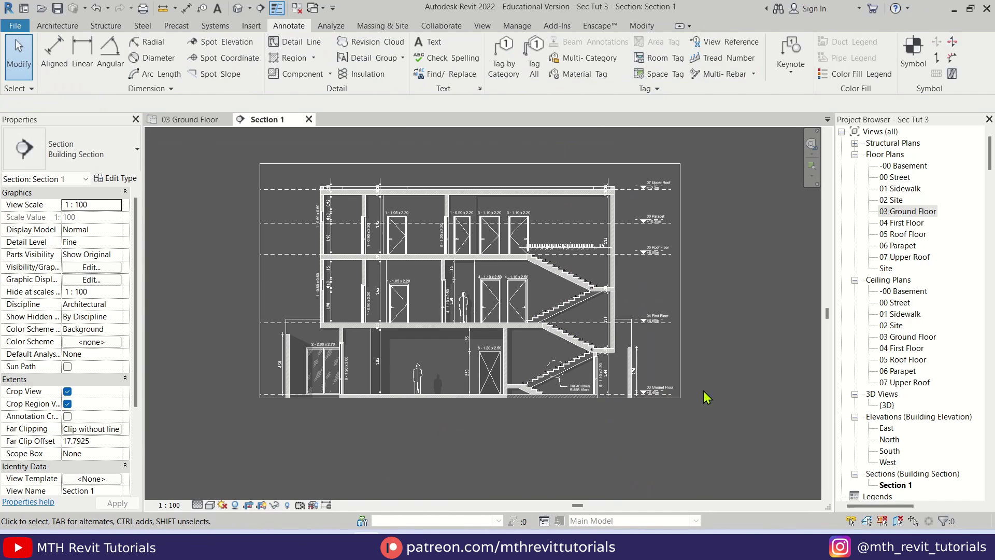
pyautogui.click(680, 397)
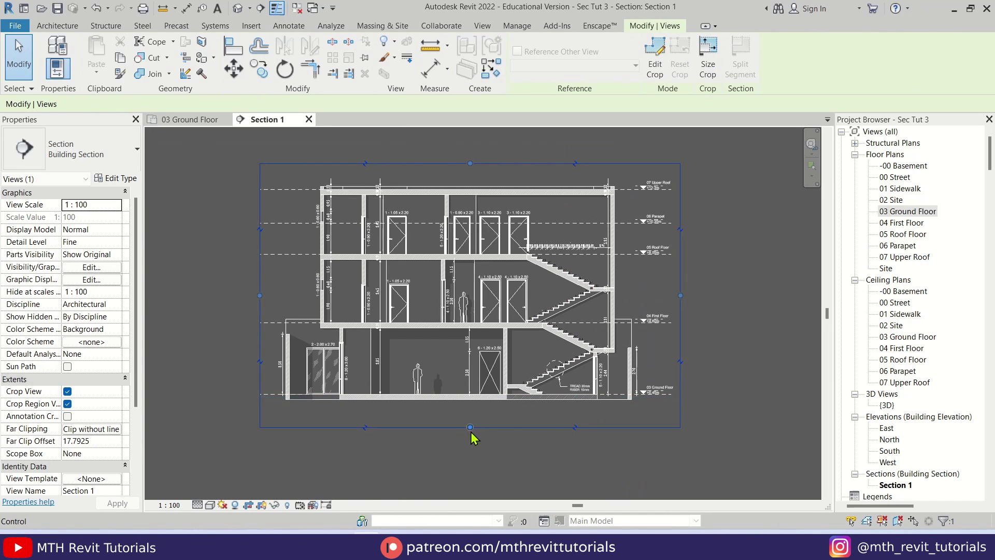
pyautogui.scroll(1, 470, 431)
pyautogui.click(217, 8)
pyautogui.scroll(1, 285, 413)
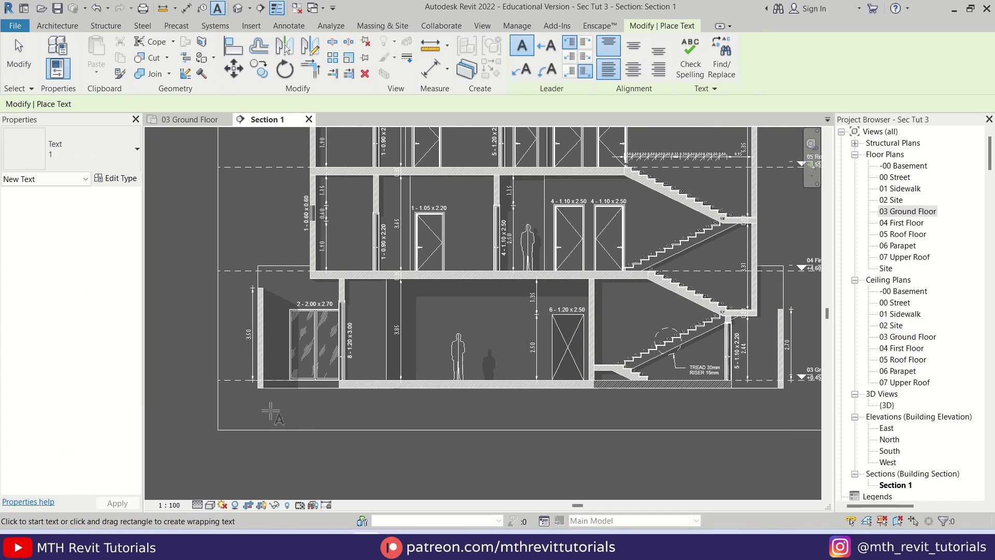
pyautogui.click(274, 413)
pyautogui.scroll(3, 352, 442)
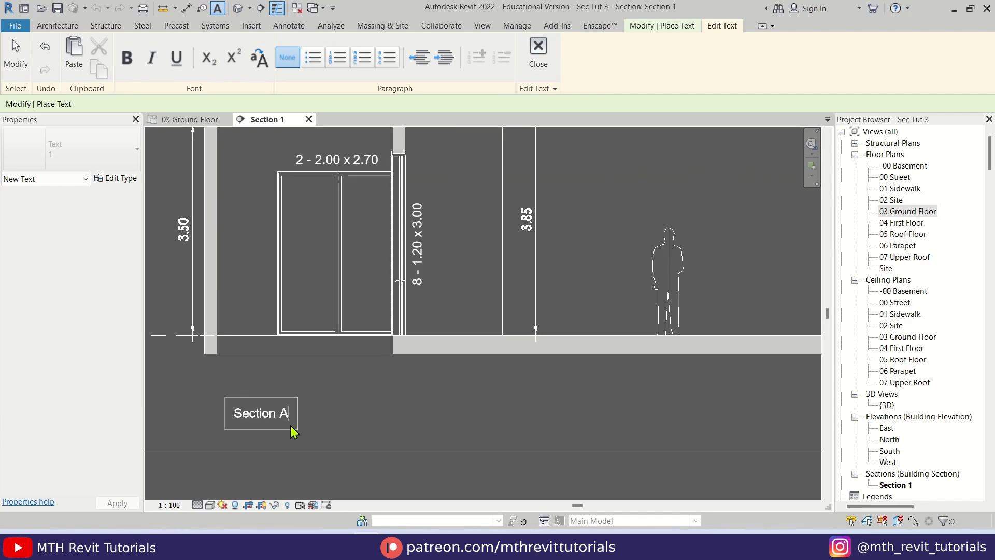
pyautogui.click(357, 422)
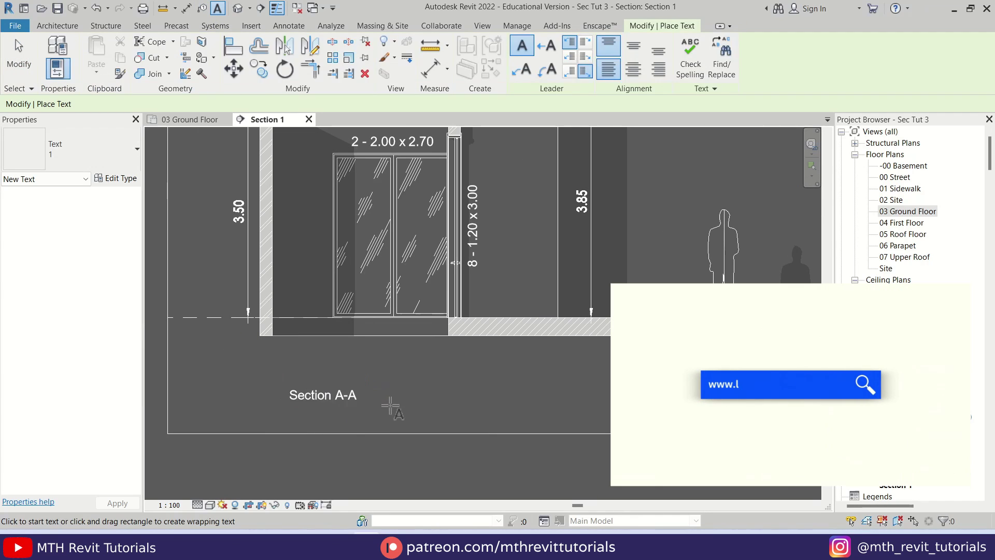
pyautogui.press('Escape')
# - Switch the title to the 5mm Arial text type, move it under the section, and change its font
pyautogui.click(71, 149)
pyautogui.click(44, 305)
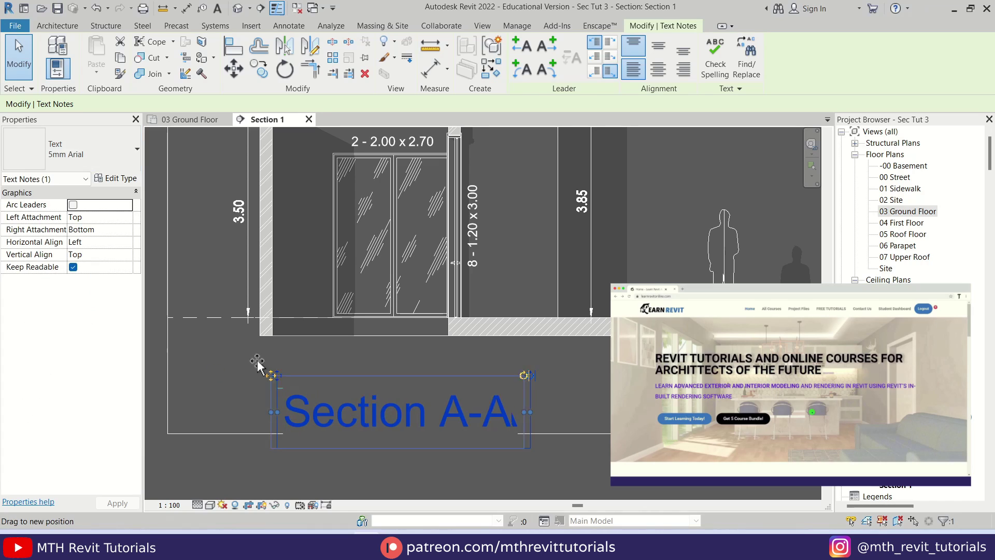
pyautogui.moveTo(280, 378); pyautogui.dragTo(247, 355)
pyautogui.click(117, 178)
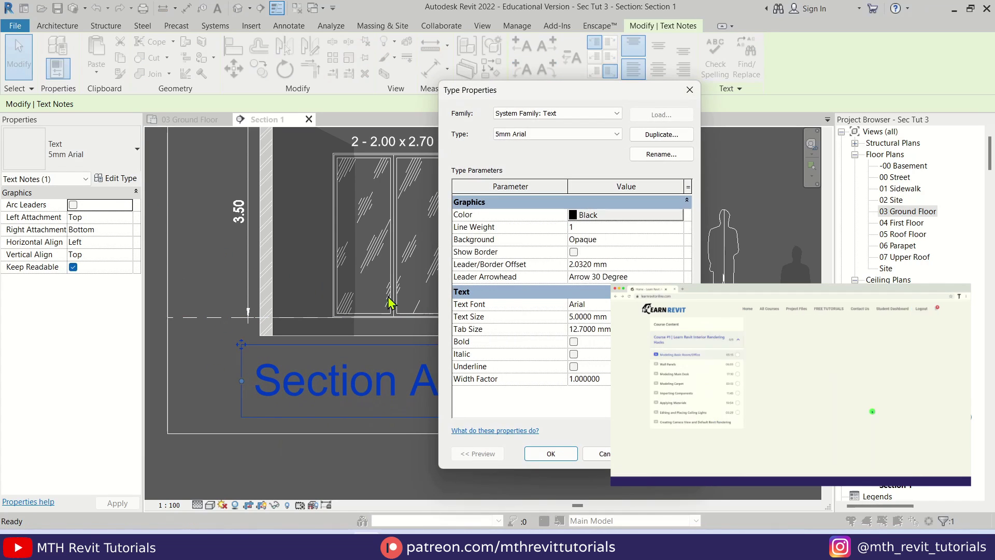
pyautogui.moveTo(591, 98); pyautogui.dragTo(723, 98)
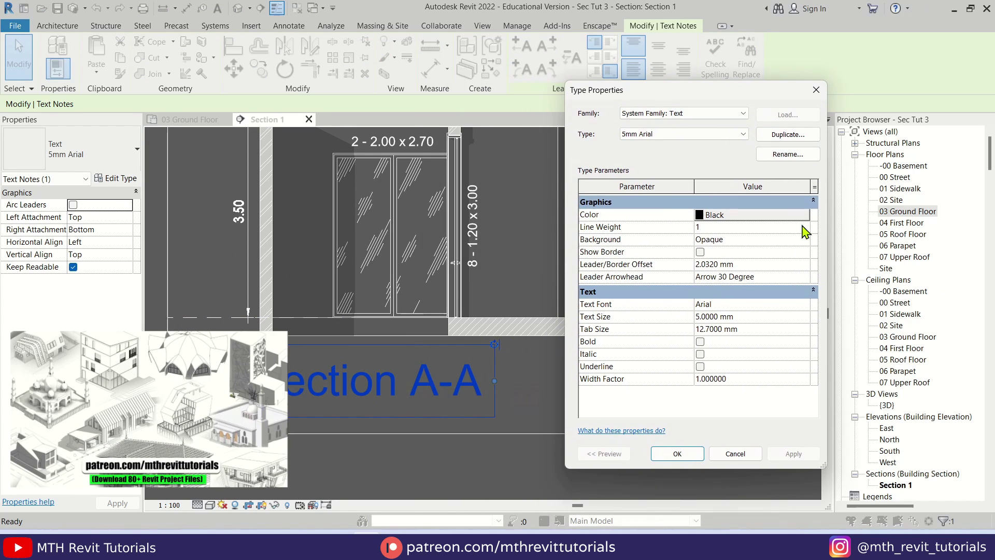
pyautogui.click(803, 304)
pyautogui.scroll(-8, 782, 347)
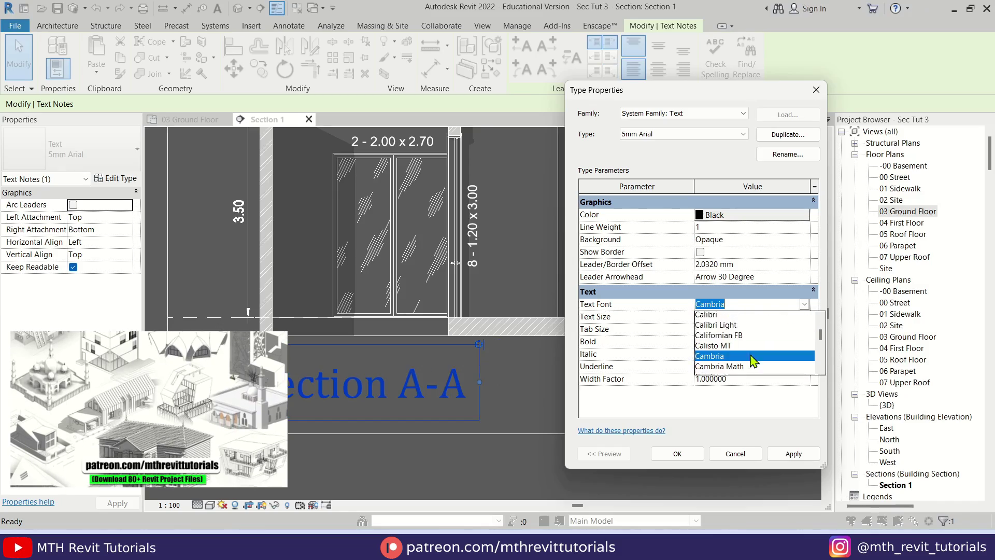
pyautogui.click(780, 350)
pyautogui.click(677, 454)
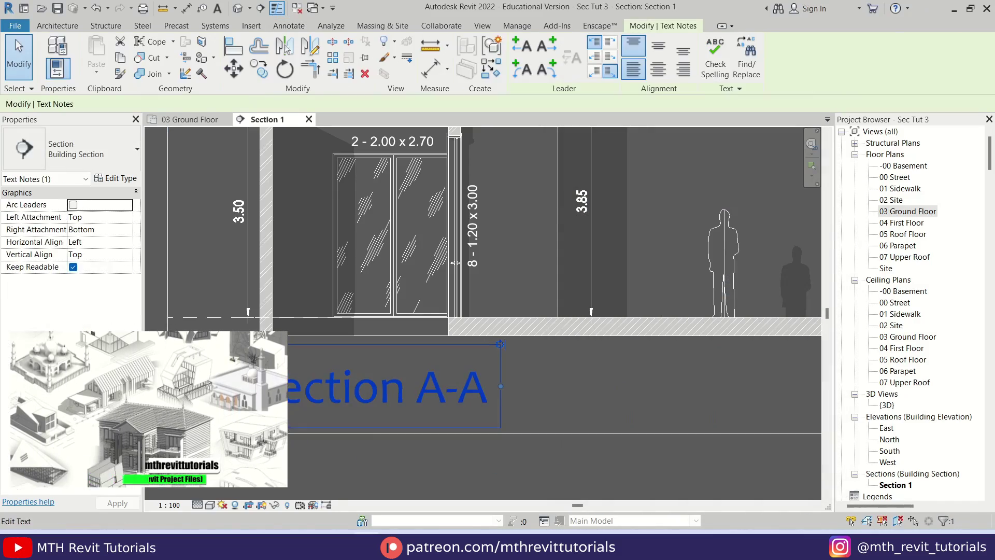
# - Nudge the 'Section A-A' title up slightly and deselect it
pyautogui.moveTo(241, 345); pyautogui.dragTo(241, 329)
pyautogui.click(406, 423)
pyautogui.scroll(-5, 407, 423)
pyautogui.click(538, 496)
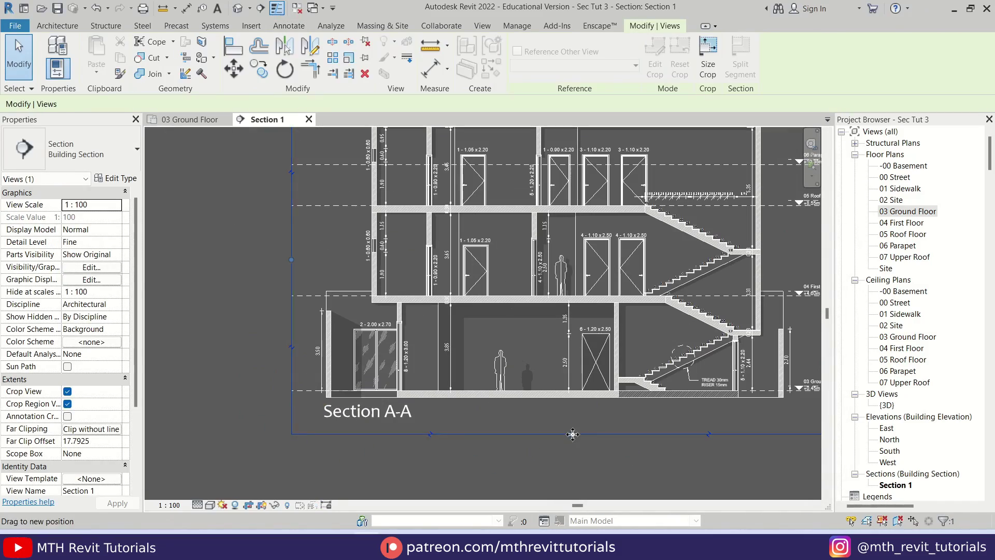